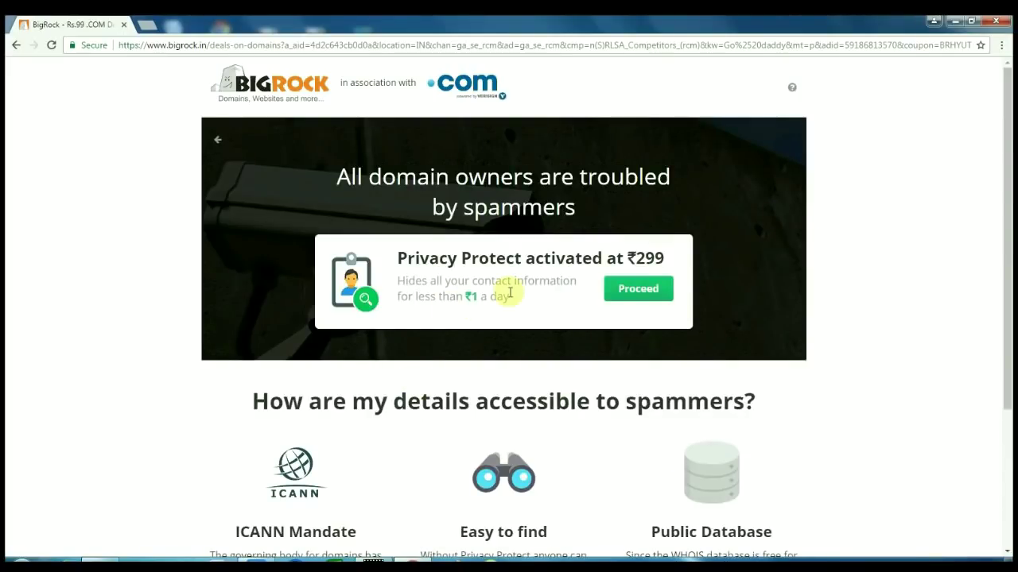
# Remove the ₹299 Privacy Protection so the earningbaba.com order totals ₹735, then proceed to sign-in
pyautogui.click(640, 295)
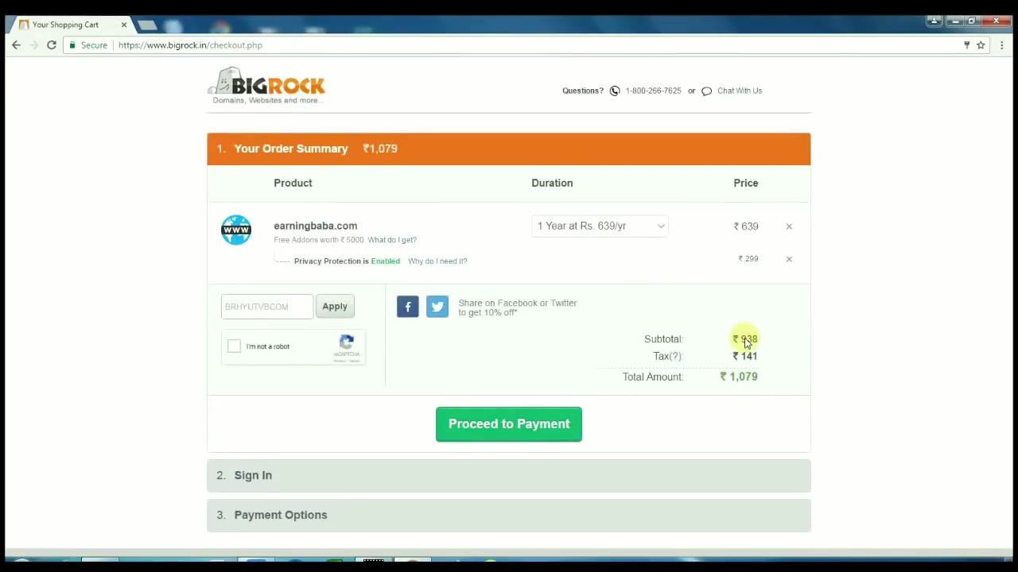
pyautogui.click(789, 261)
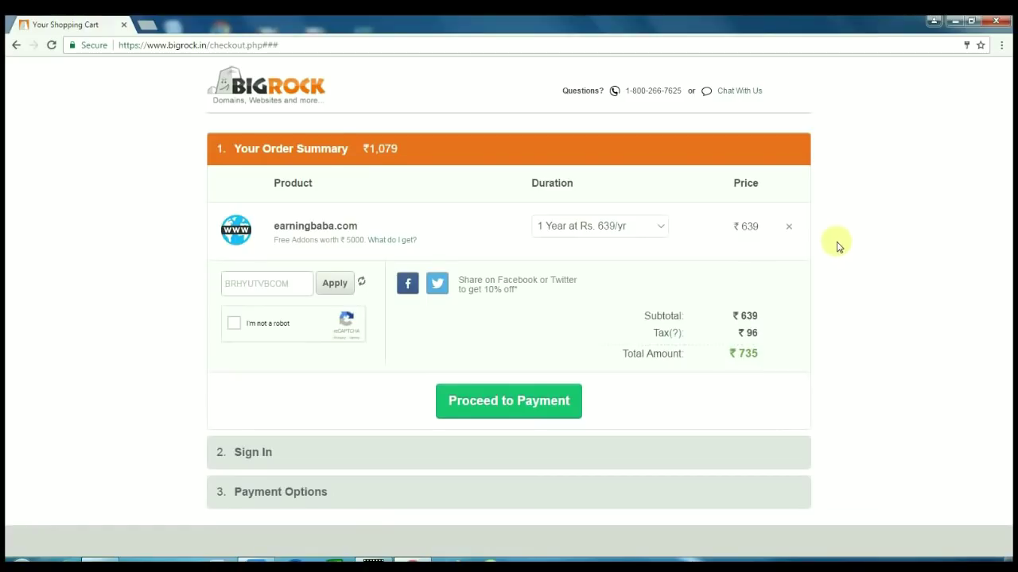
pyautogui.click(508, 403)
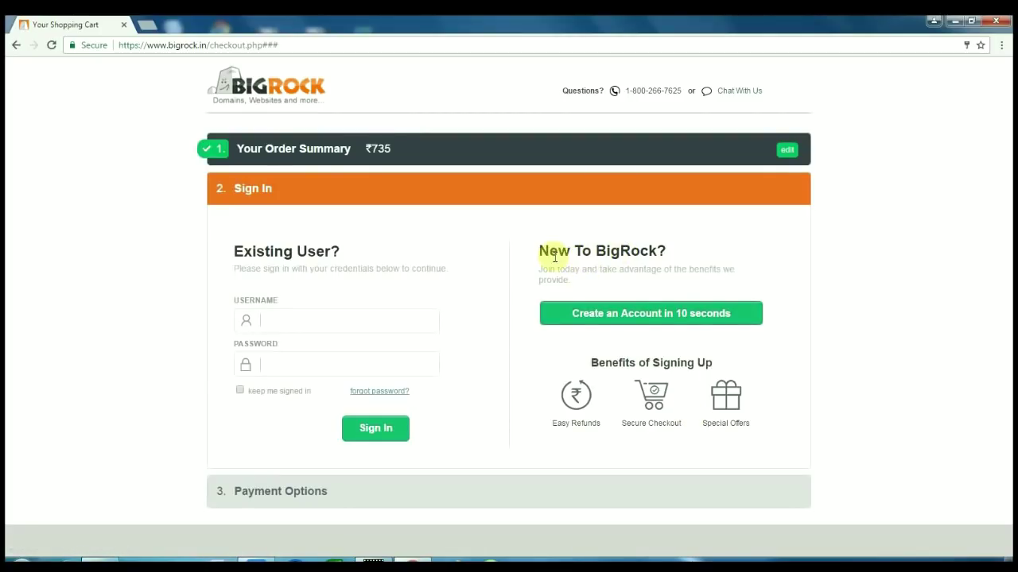
# Start a new BigRock account with the holder's full name, e-mail, password (confirmed) and mobile number
pyautogui.click(656, 321)
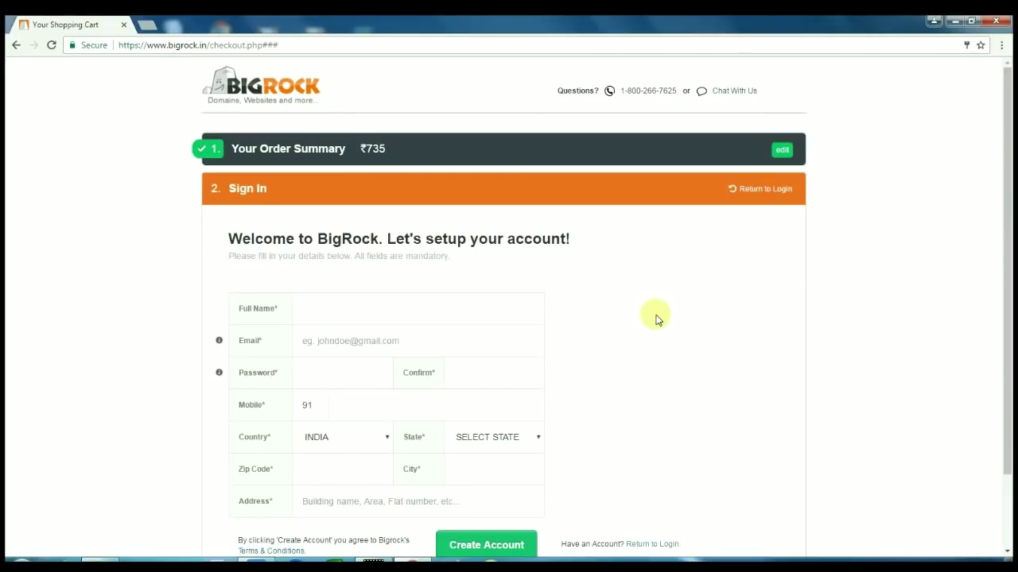
pyautogui.click(326, 318)
pyautogui.write('E')
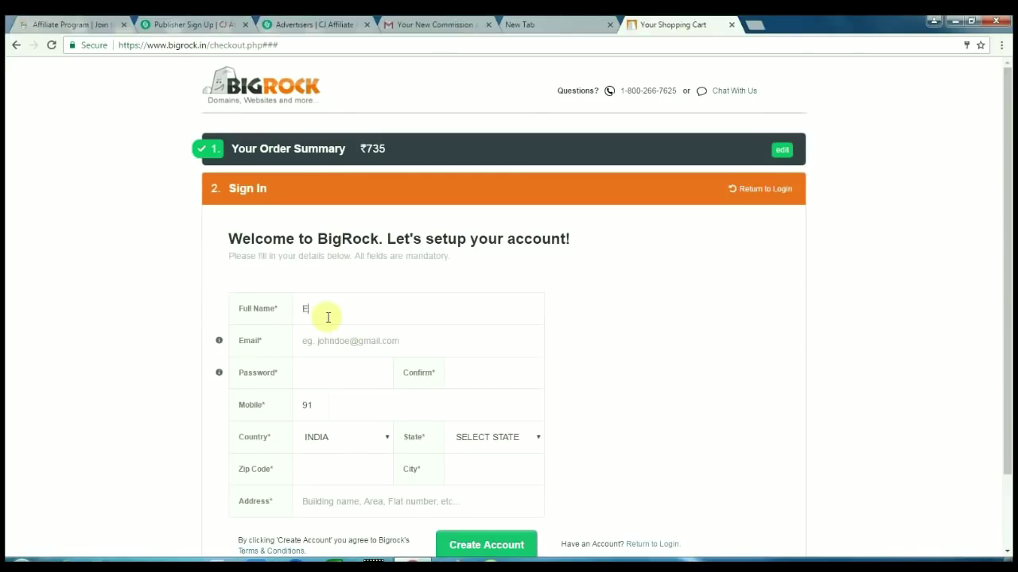
pyautogui.write('arningbaba')
pyautogui.click(324, 341)
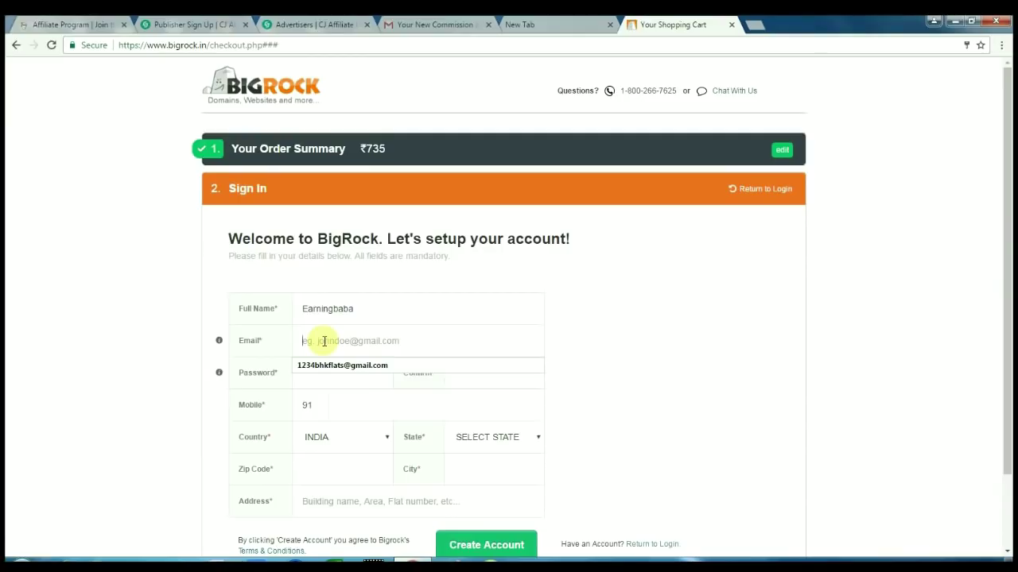
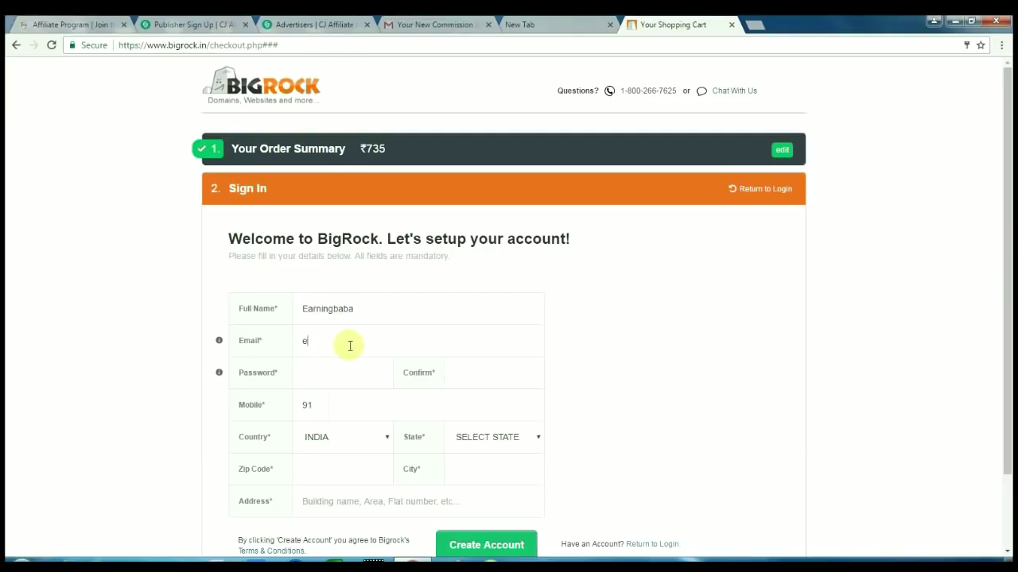
pyautogui.click(329, 381)
pyautogui.write('*********')
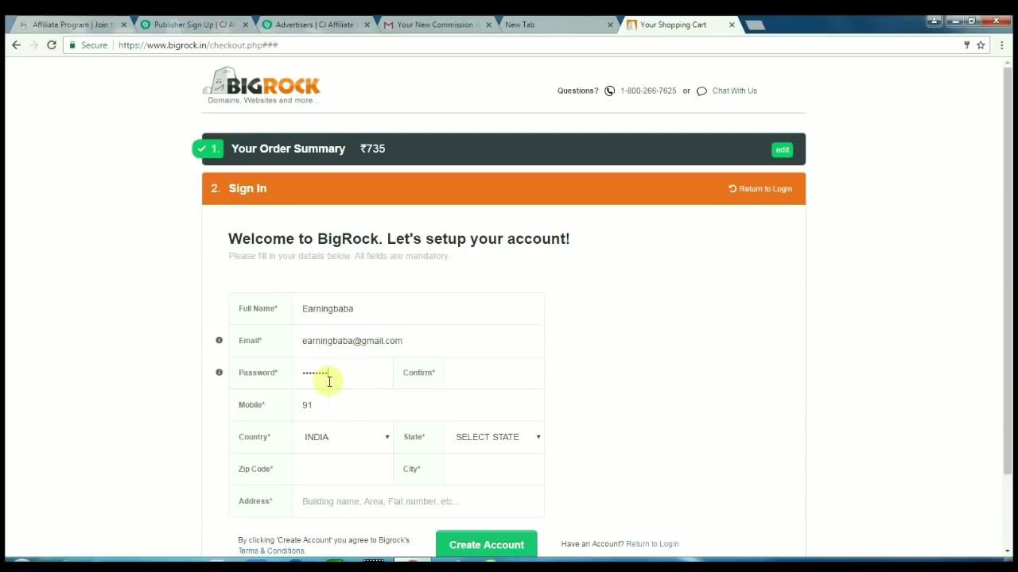
pyautogui.click(464, 379)
pyautogui.write('*********')
pyautogui.click(377, 405)
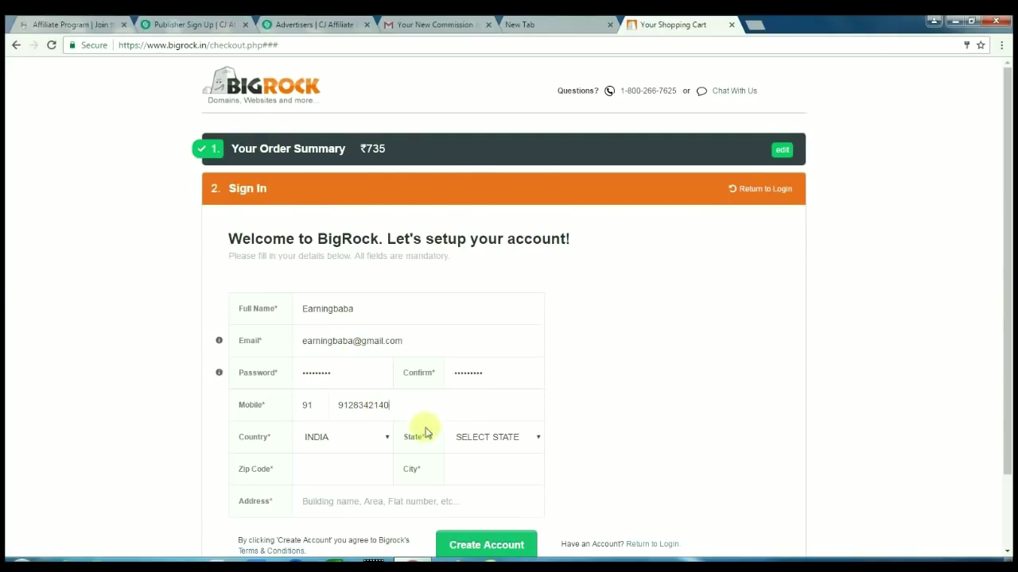
# Fill in the state, zip code, city and street address, then submit the registration
pyautogui.scroll(-1, 425, 432)
pyautogui.click(486, 374)
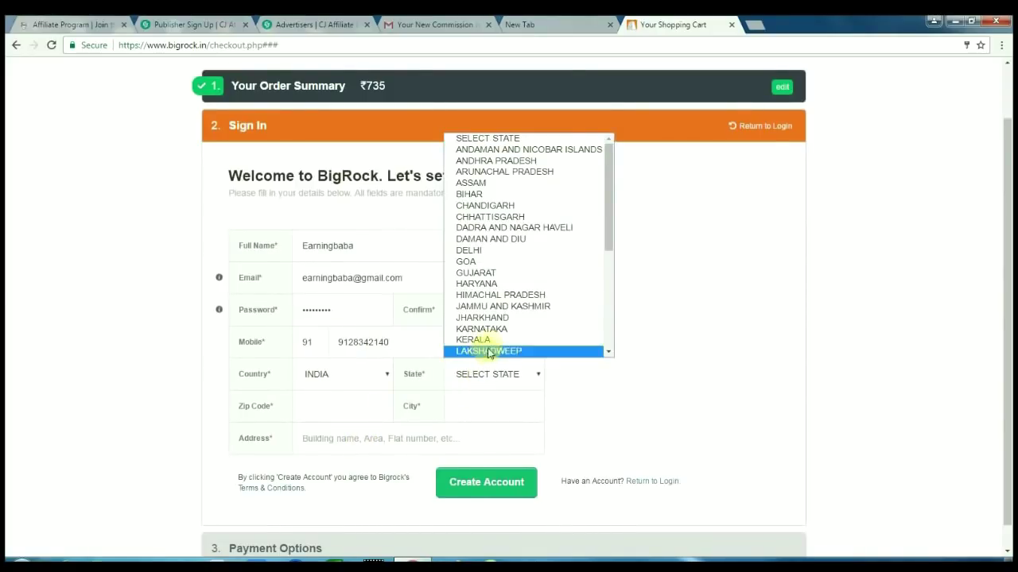
pyautogui.press('b')
pyautogui.press('Return')
pyautogui.click(354, 404)
pyautogui.write('830001')
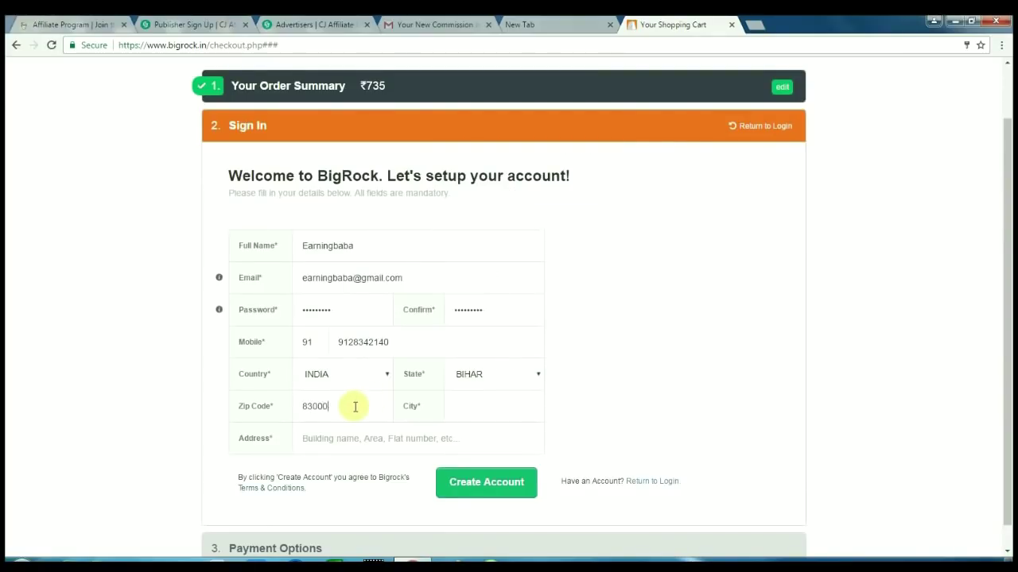
pyautogui.click(468, 405)
pyautogui.write('Patna')
pyautogui.scroll(-1, 470, 406)
pyautogui.click(337, 413)
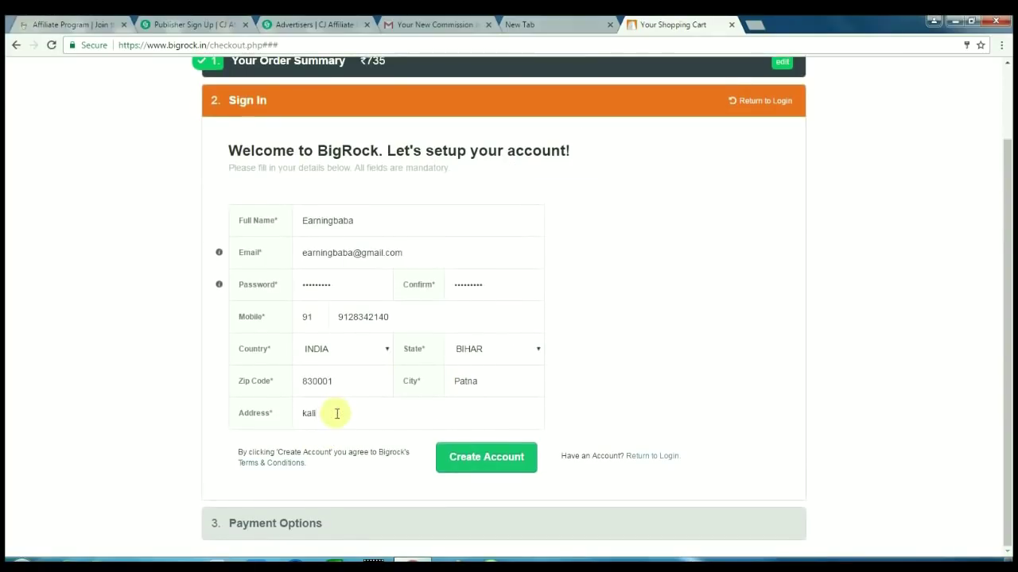
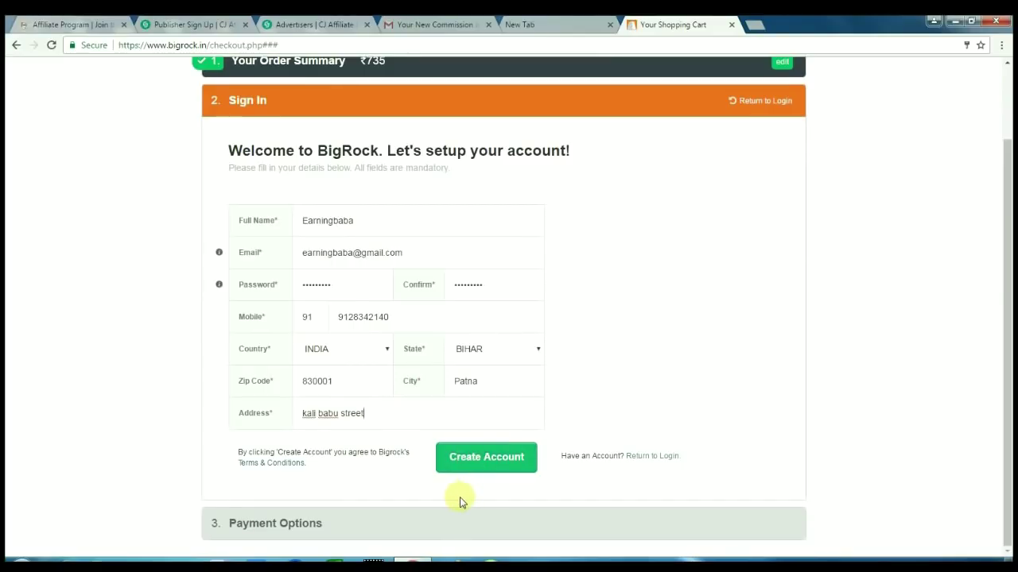
pyautogui.click(500, 458)
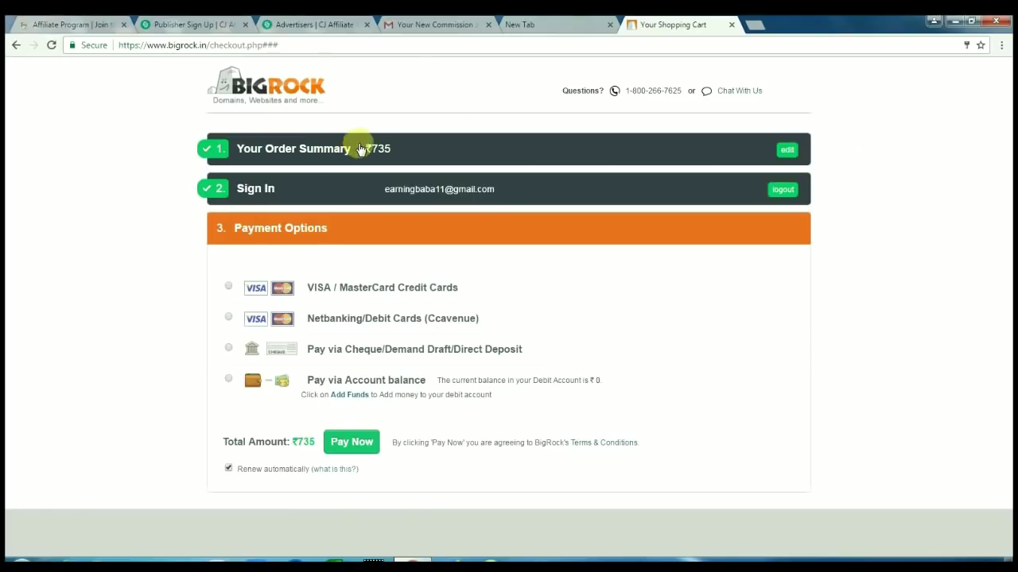
# Reopen the order summary and pass the I'm not a robot check by selecting both street-sign tiles
pyautogui.click(789, 156)
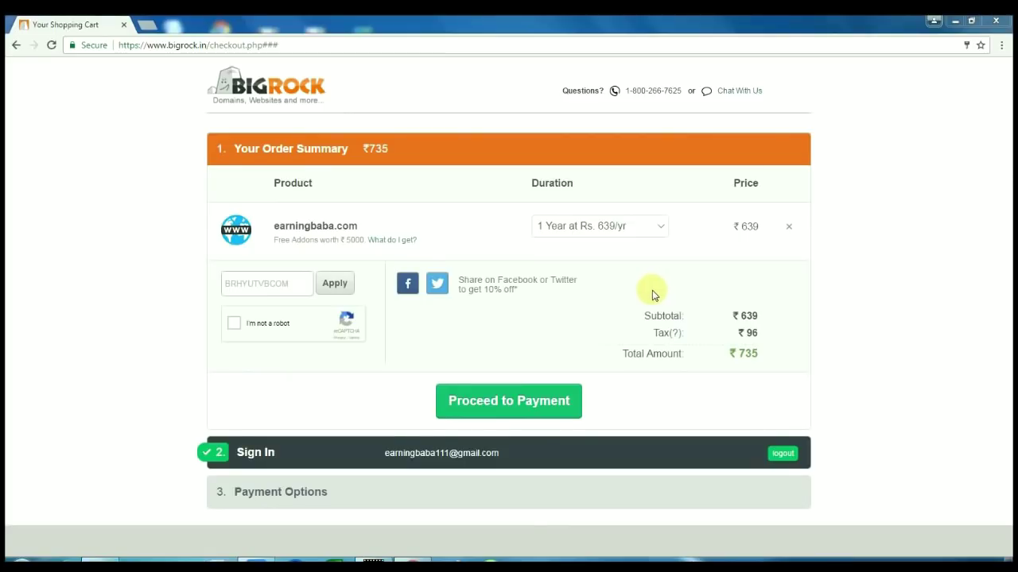
pyautogui.click(232, 326)
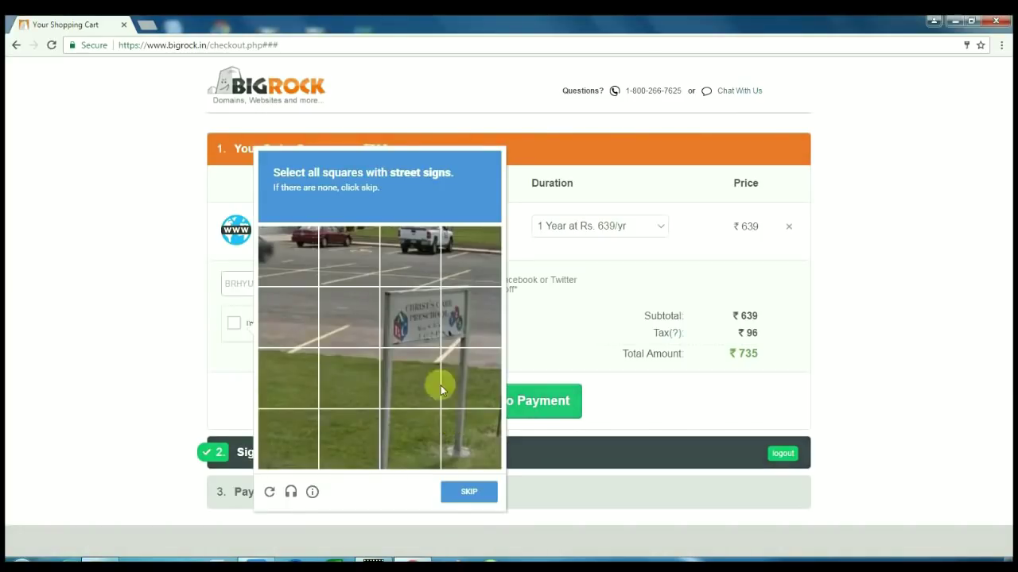
pyautogui.click(423, 313)
pyautogui.click(452, 326)
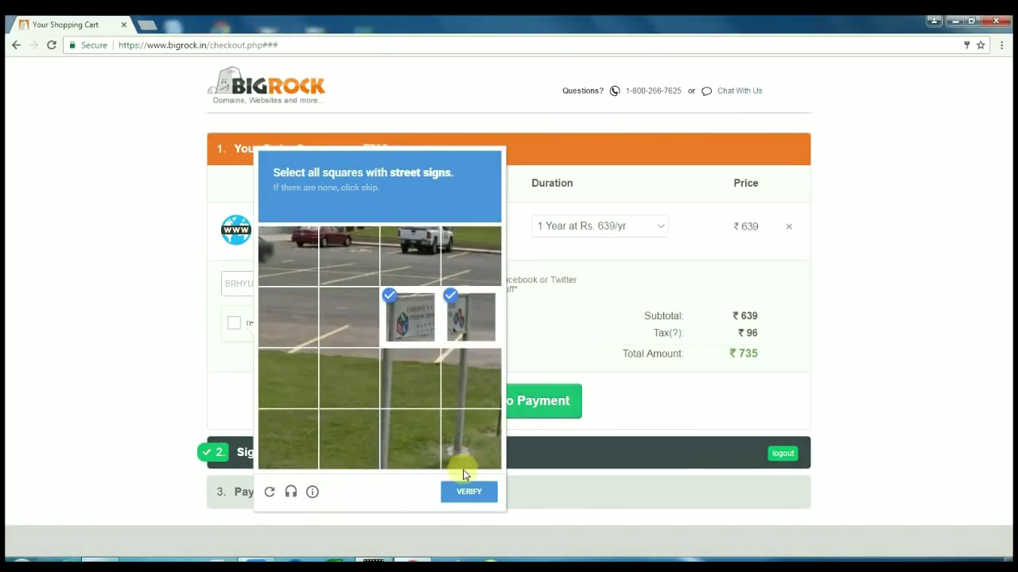
pyautogui.click(465, 492)
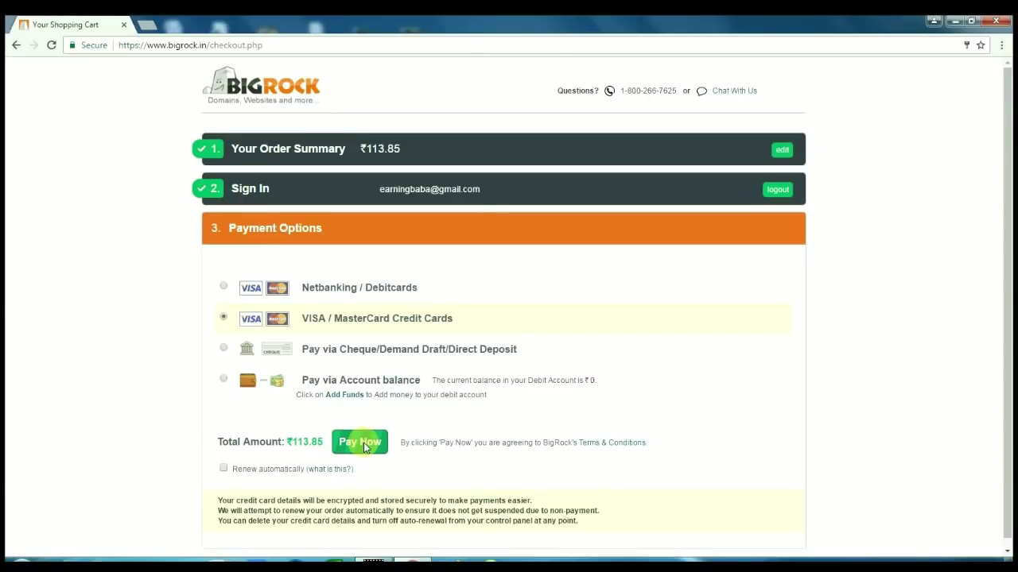
# Pay Now for the ₹113.85 order and decline Chrome's offer to save the password
pyautogui.click(364, 446)
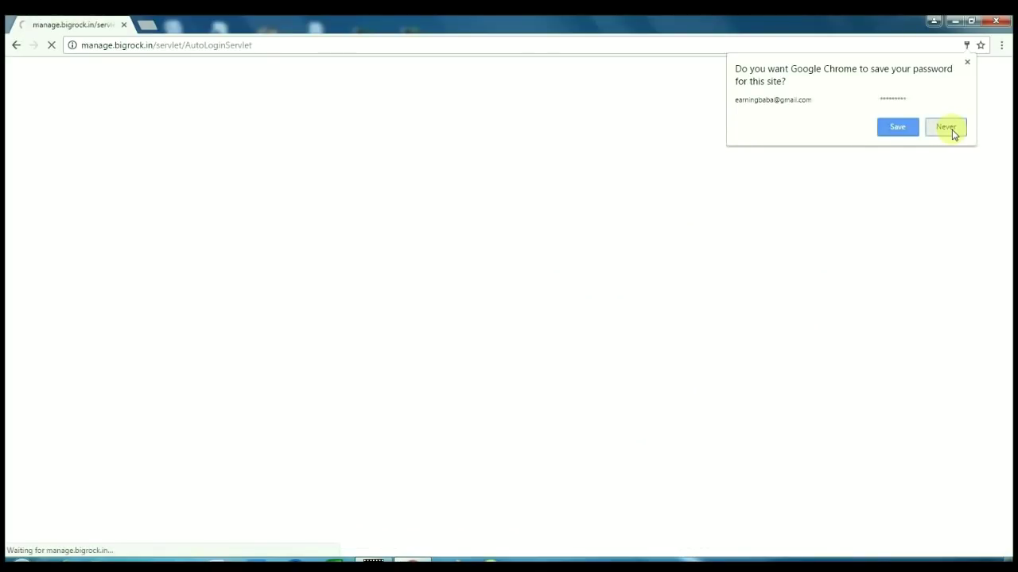
pyautogui.click(945, 128)
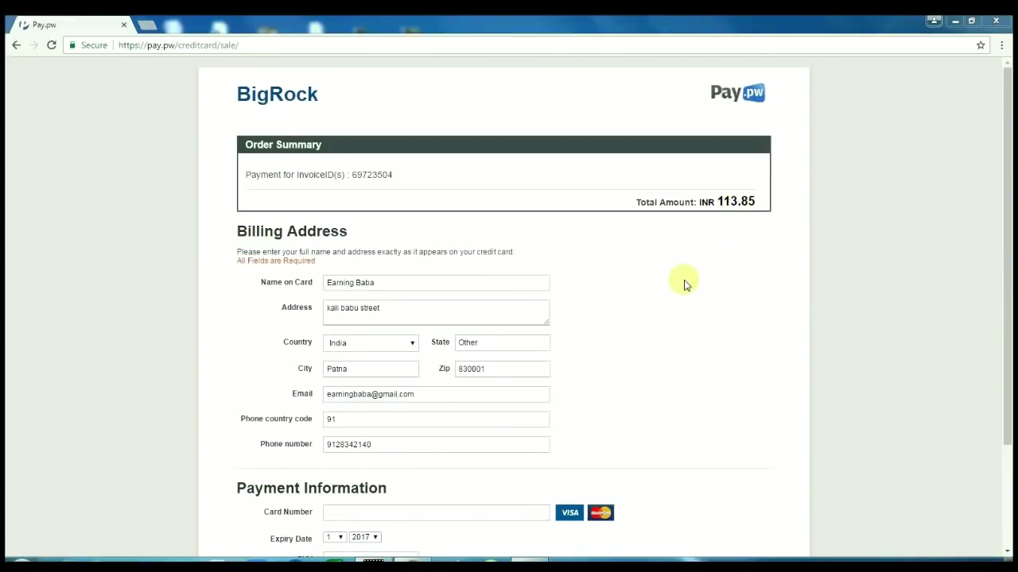
# Overwrite the Name on Card field with 'Your name as on Care' and review the Payment Information fields
pyautogui.moveTo(457, 285); pyautogui.dragTo(268, 305)
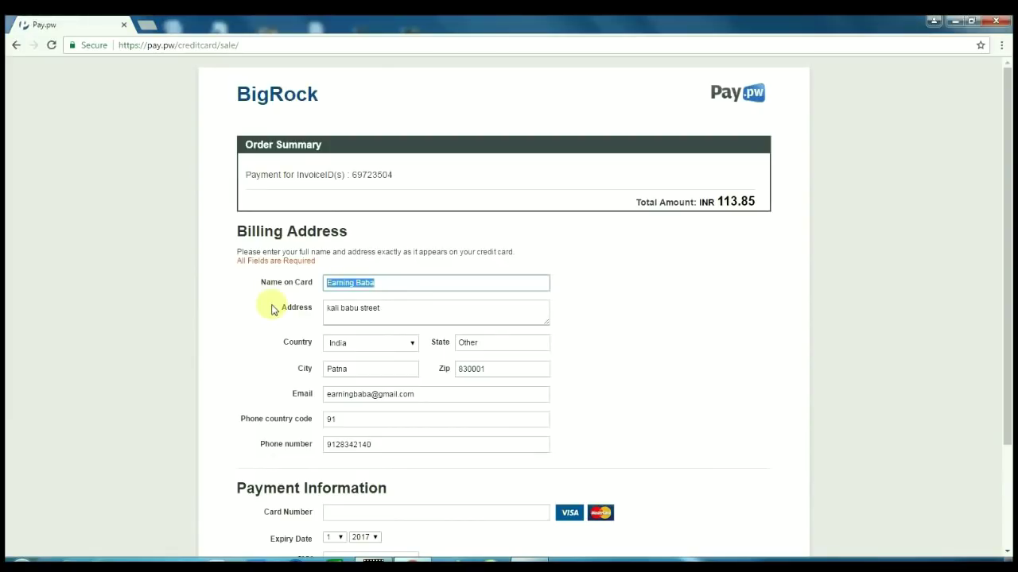
pyautogui.write('Your name as on Care')
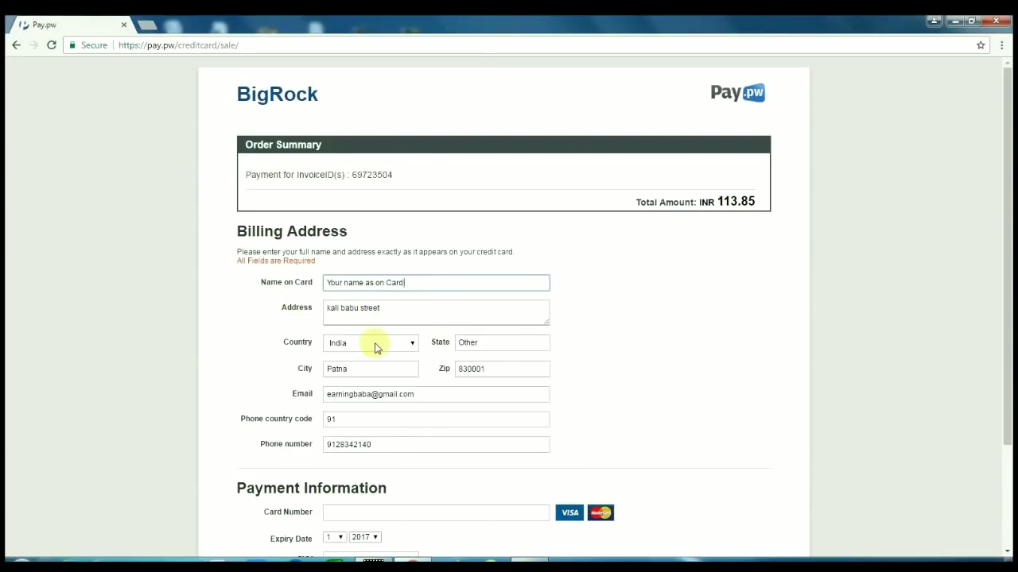
pyautogui.scroll(-1, 380, 346)
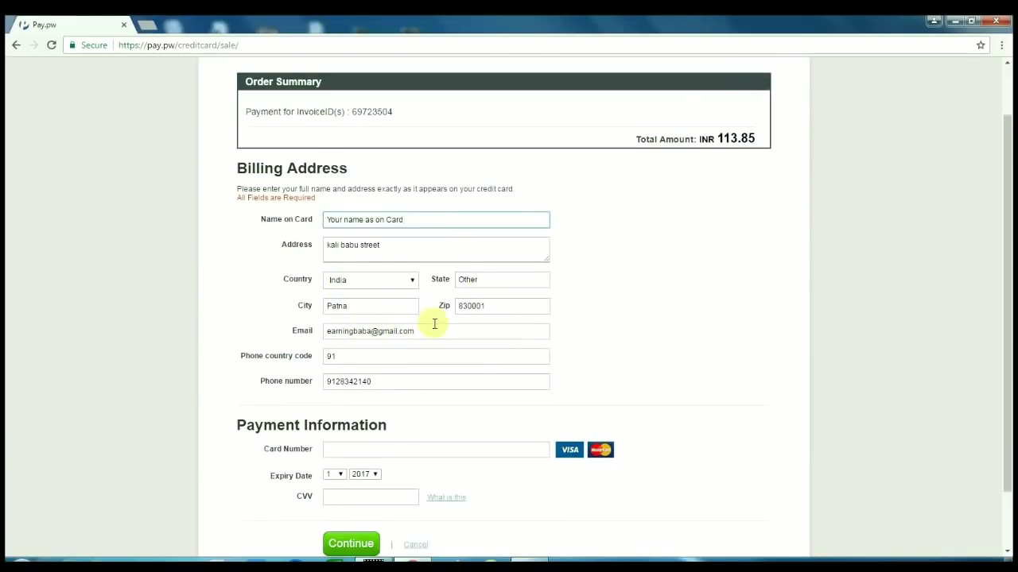
pyautogui.scroll(-1, 401, 338)
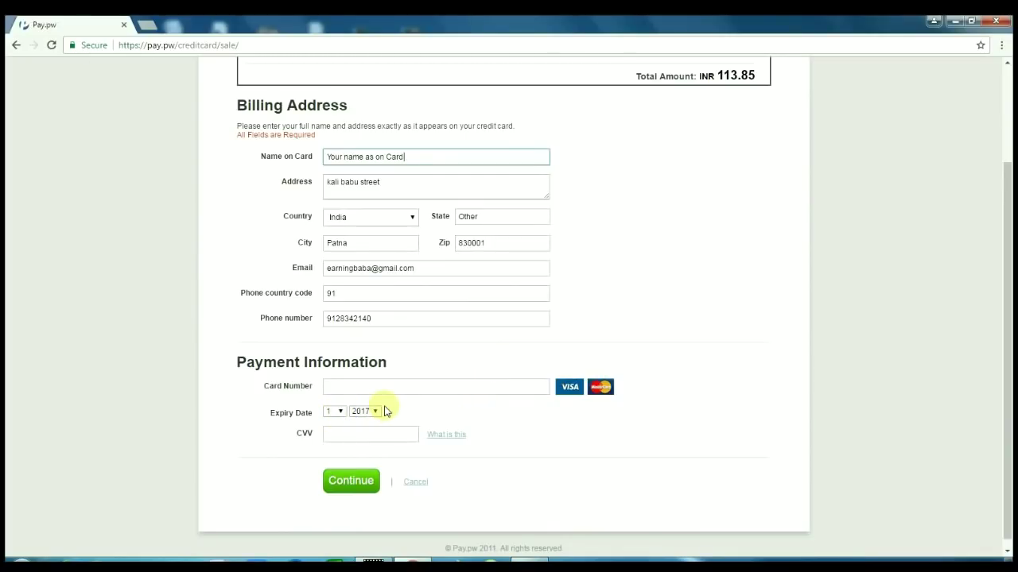
pyautogui.moveTo(454, 439)
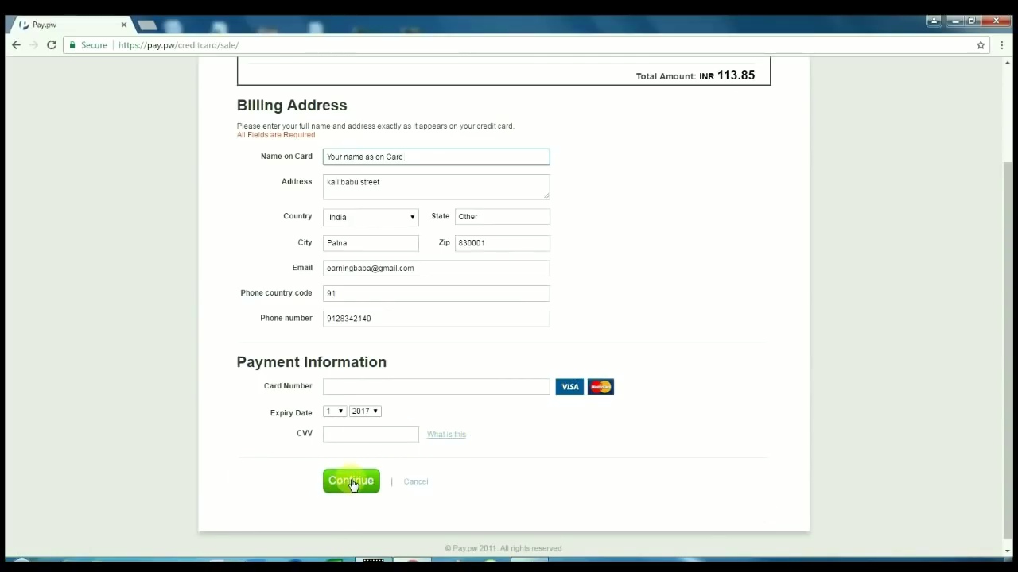
pyautogui.scroll(3, 659, 352)
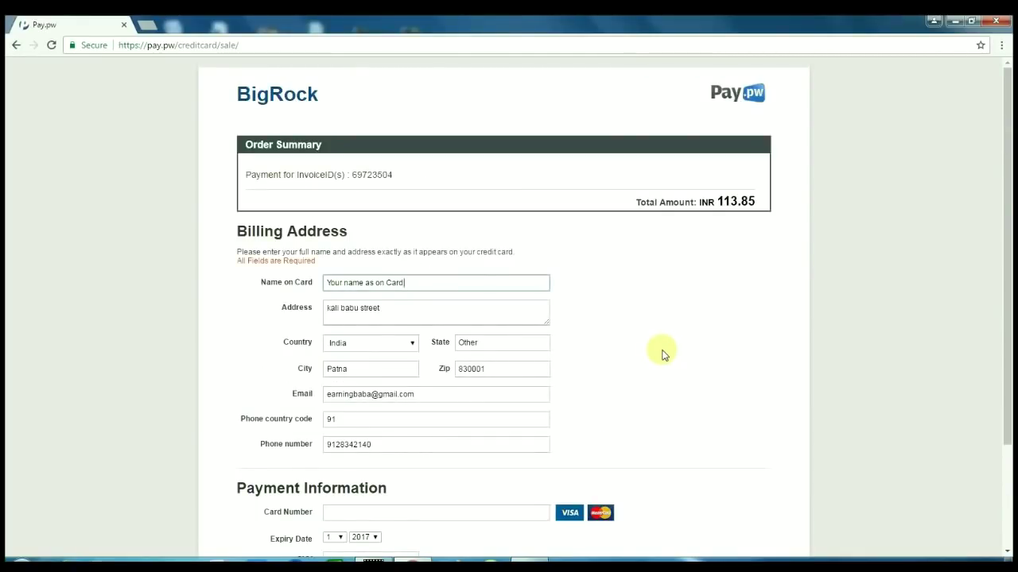
pyautogui.scroll(-1, 664, 354)
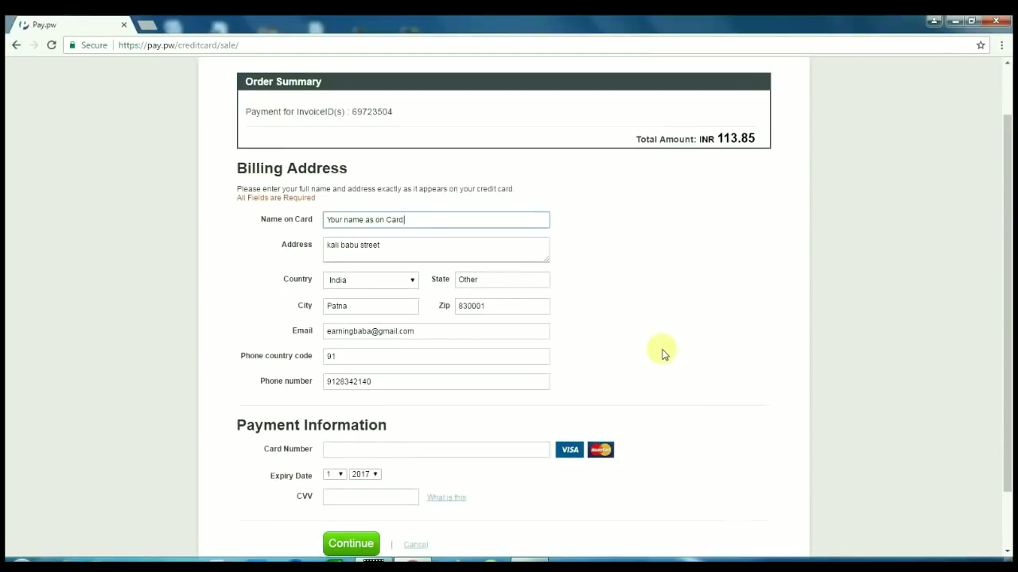
pyautogui.scroll(1, 664, 355)
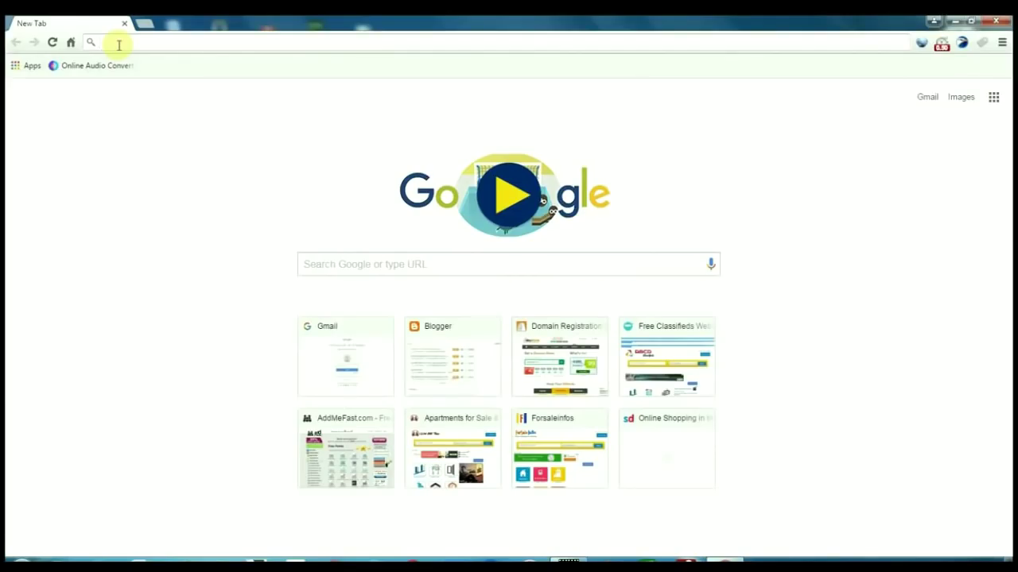
# Go to blogger.com and sign in with the Google account e-mail and password
pyautogui.click(119, 46)
pyautogui.write('blogger.com')
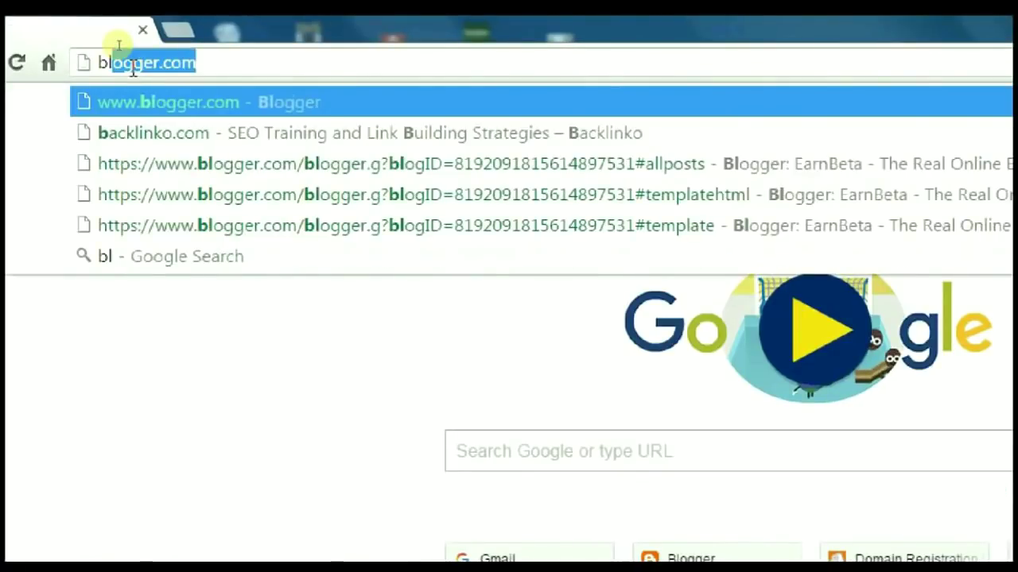
pyautogui.press('Right')
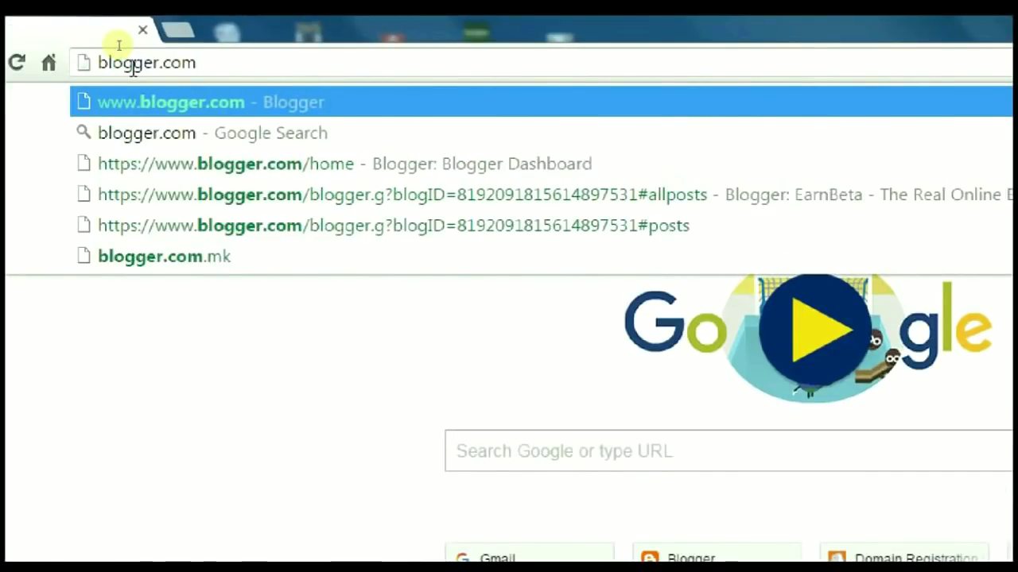
pyautogui.press('Return')
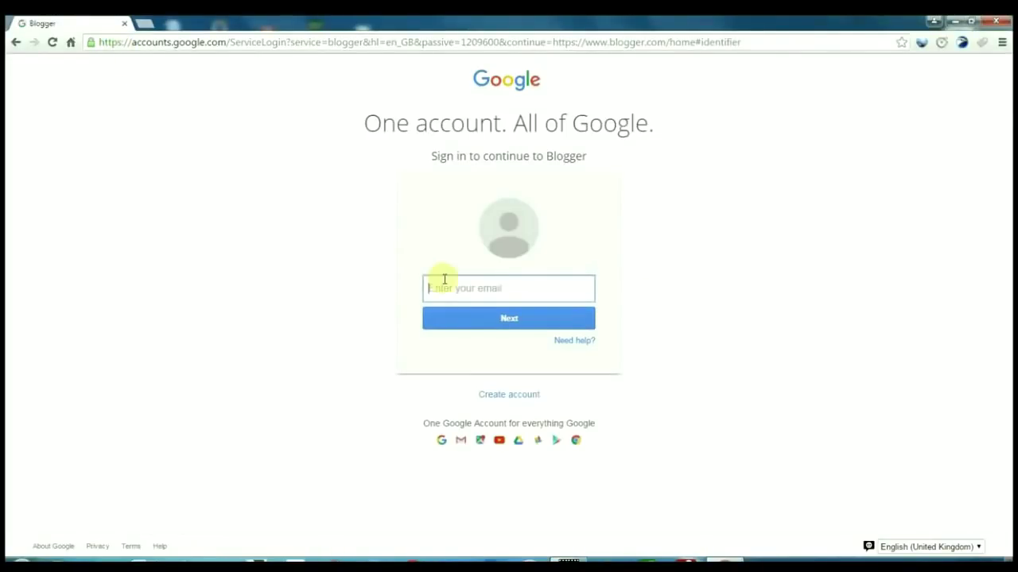
pyautogui.press('Return')
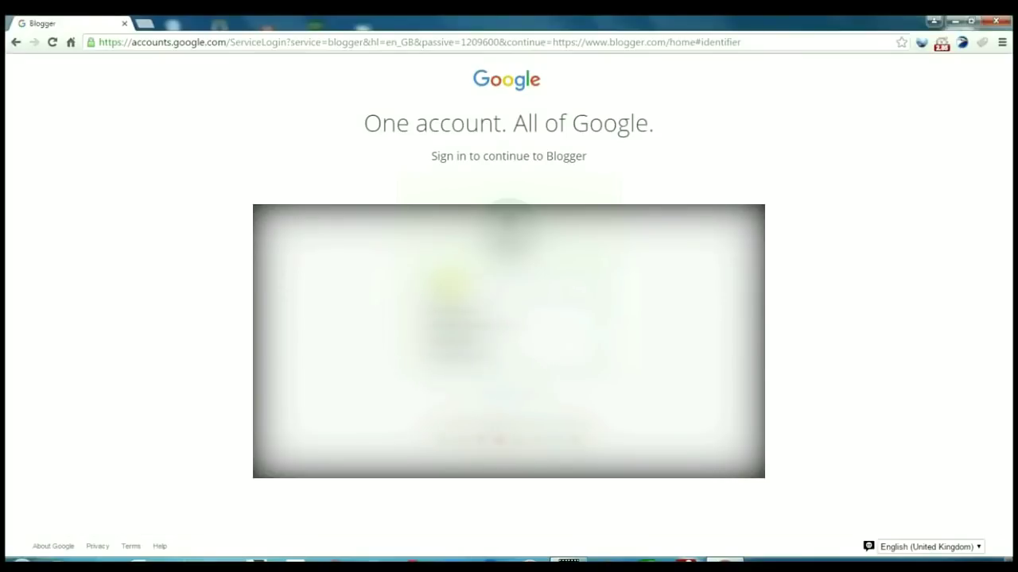
pyautogui.press('Return')
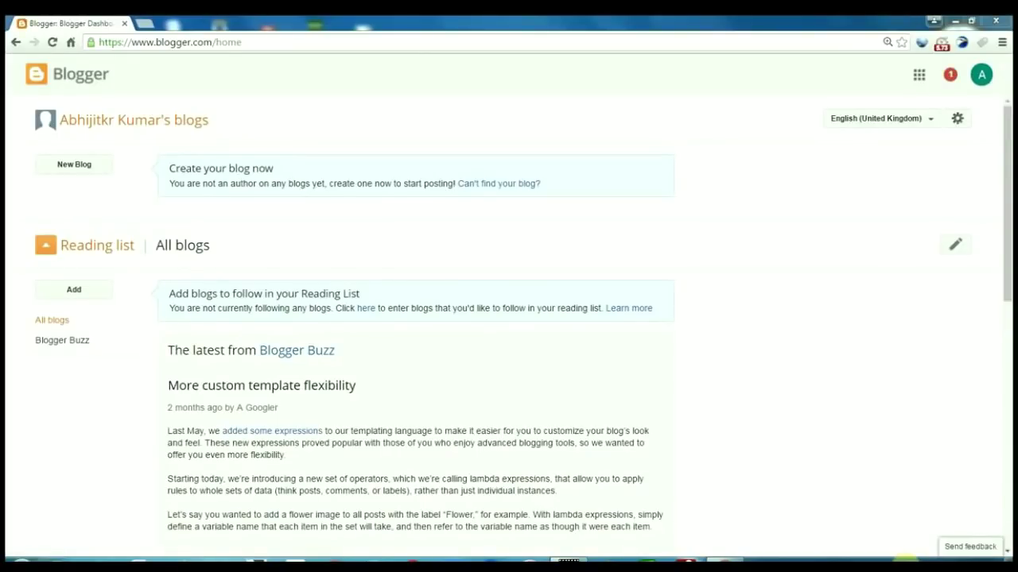
# Create a blog titled 'Earn Beta Blog' at earnbetablog.blogspot.com
pyautogui.click(74, 165)
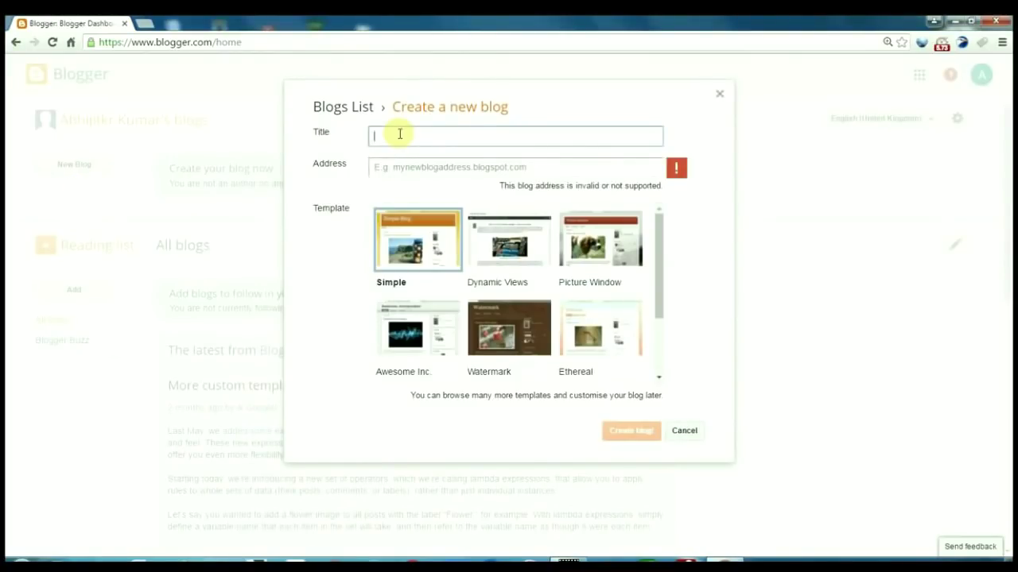
pyautogui.write('Earn Beta Blog')
pyautogui.click(400, 165)
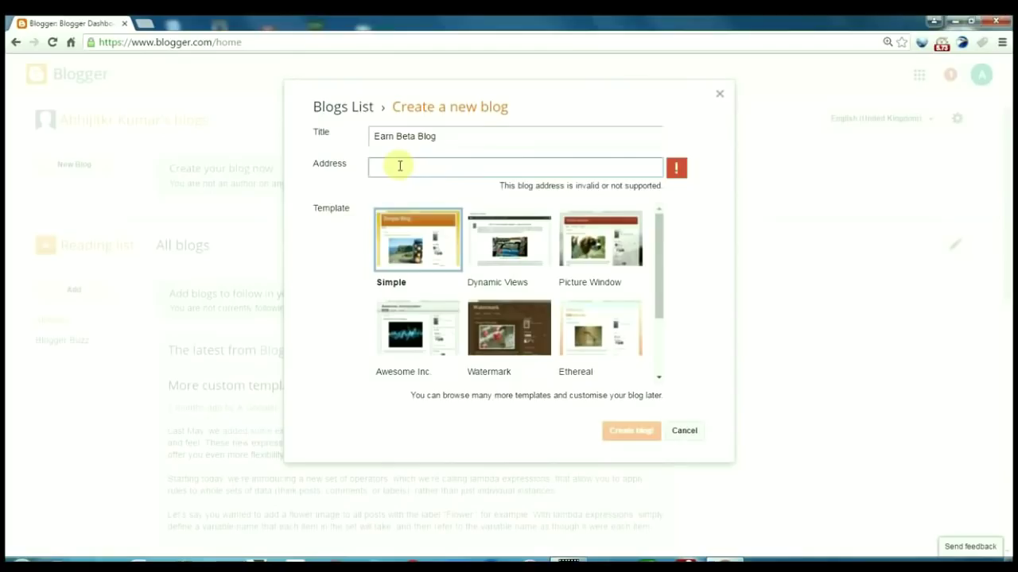
pyautogui.write('earnbeta')
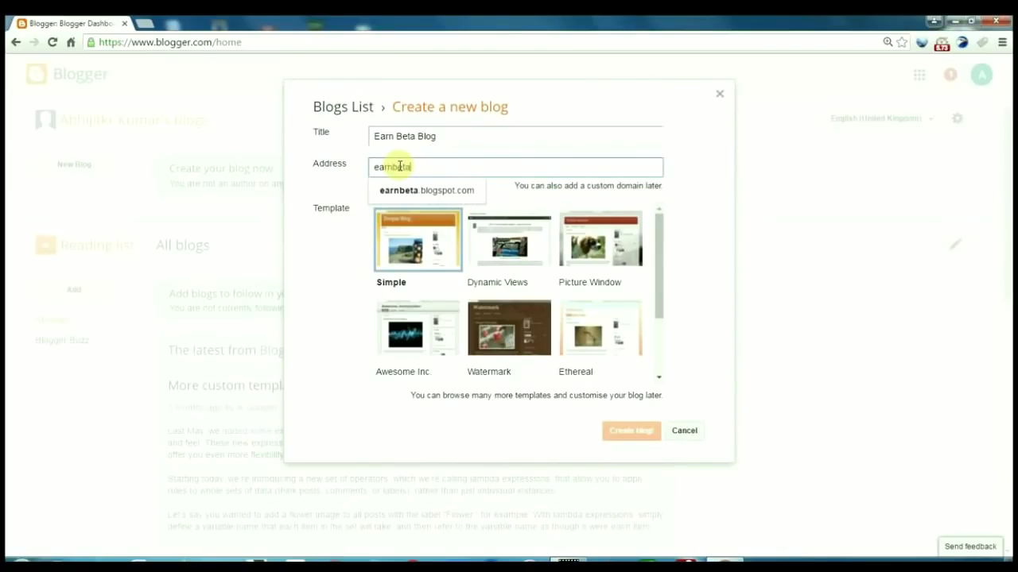
pyautogui.write('blog')
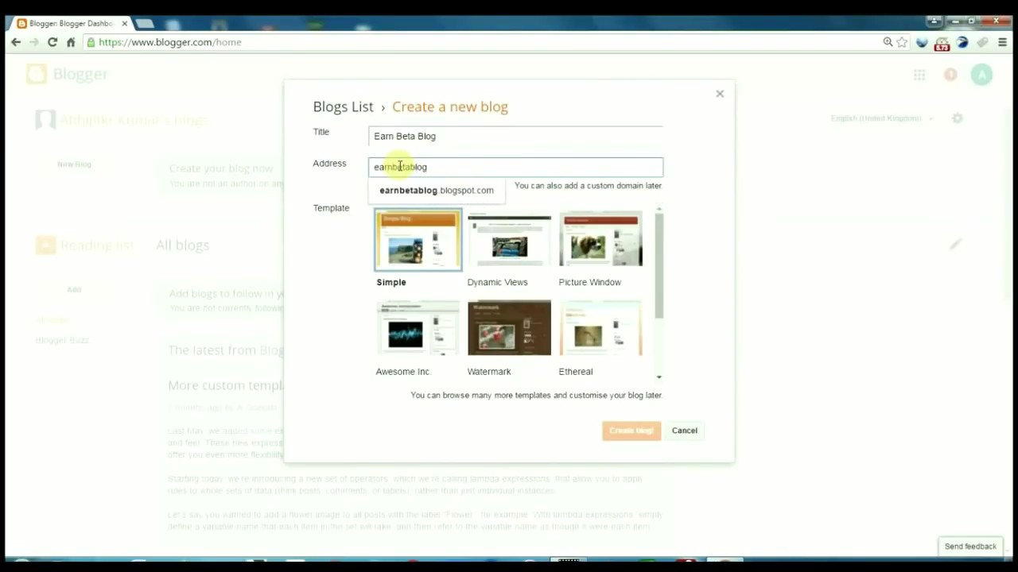
pyautogui.click(427, 190)
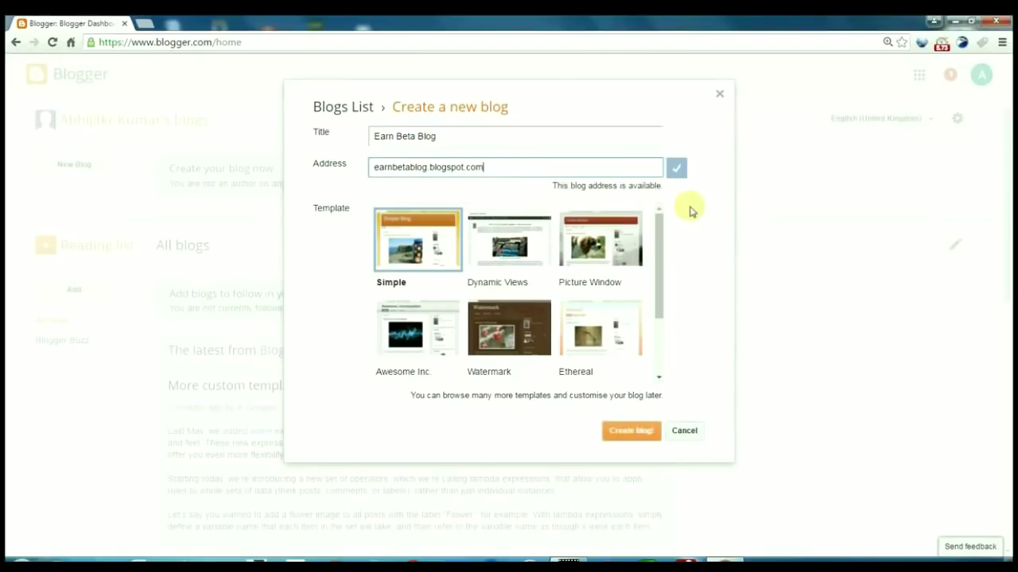
pyautogui.click(622, 432)
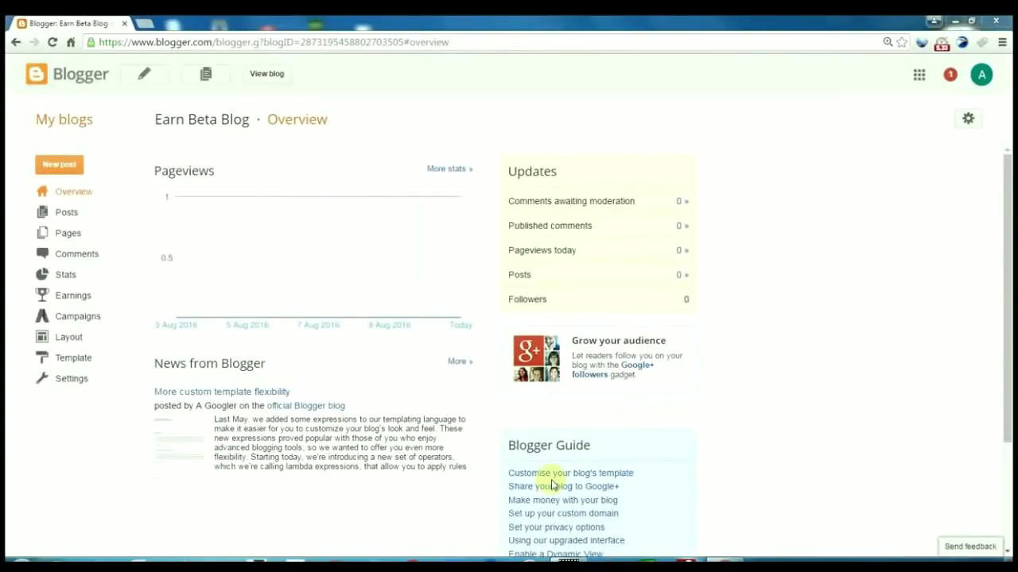
# Under Settings > Publishing, start setting up a third-party URL for the blog
pyautogui.click(74, 380)
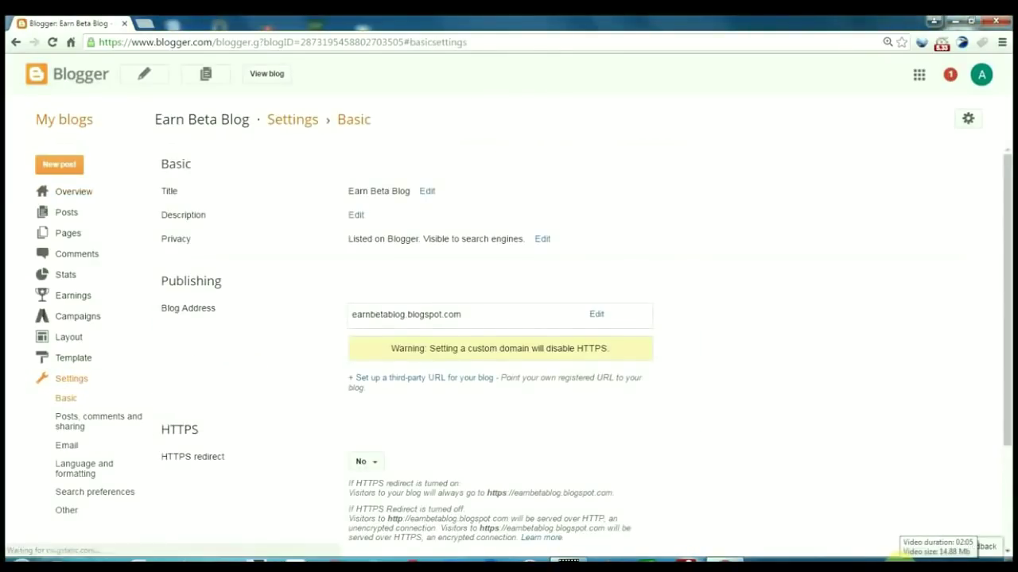
pyautogui.click(471, 389)
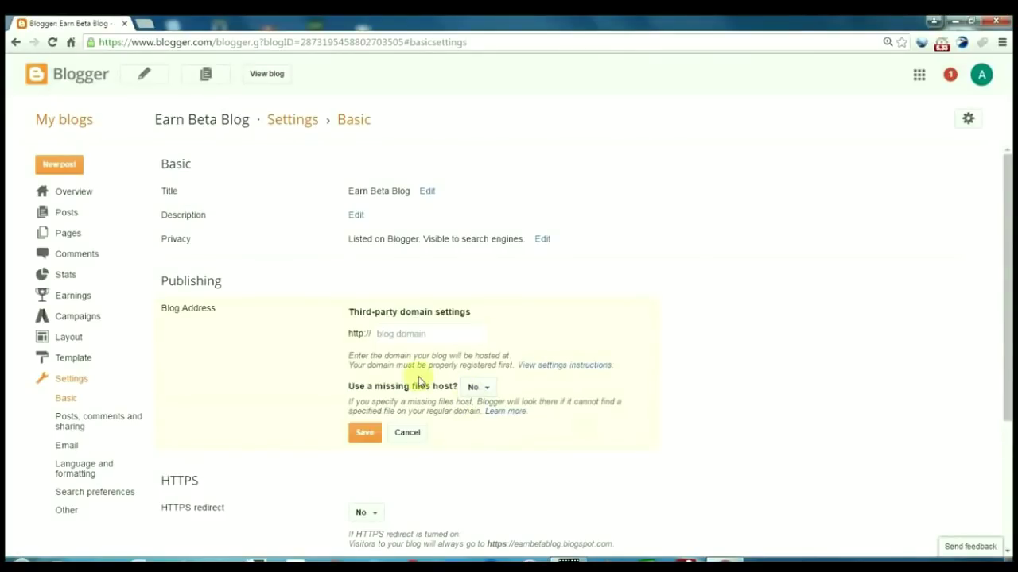
pyautogui.click(393, 334)
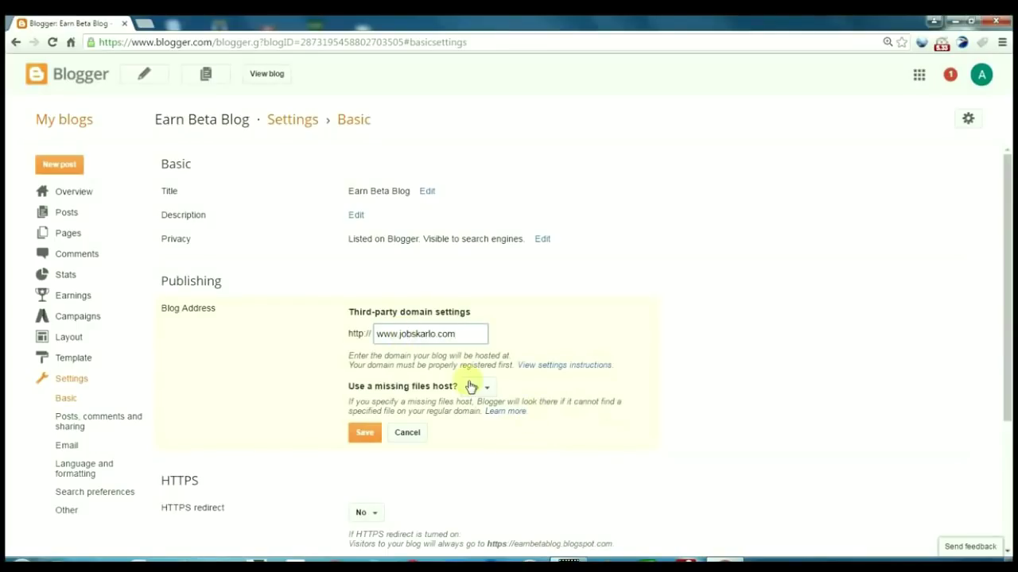
pyautogui.click(369, 434)
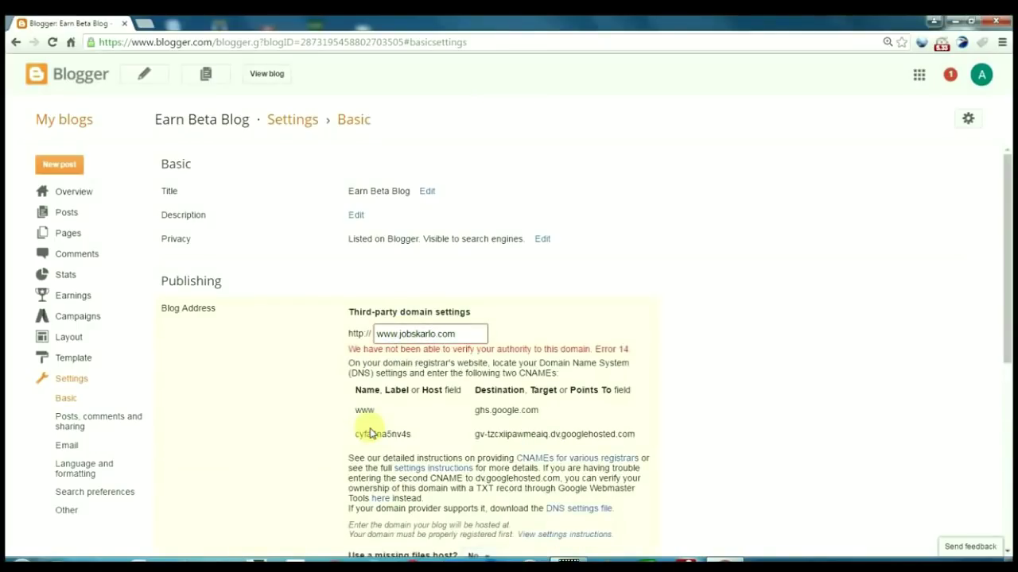
pyautogui.scroll(-3, 369, 433)
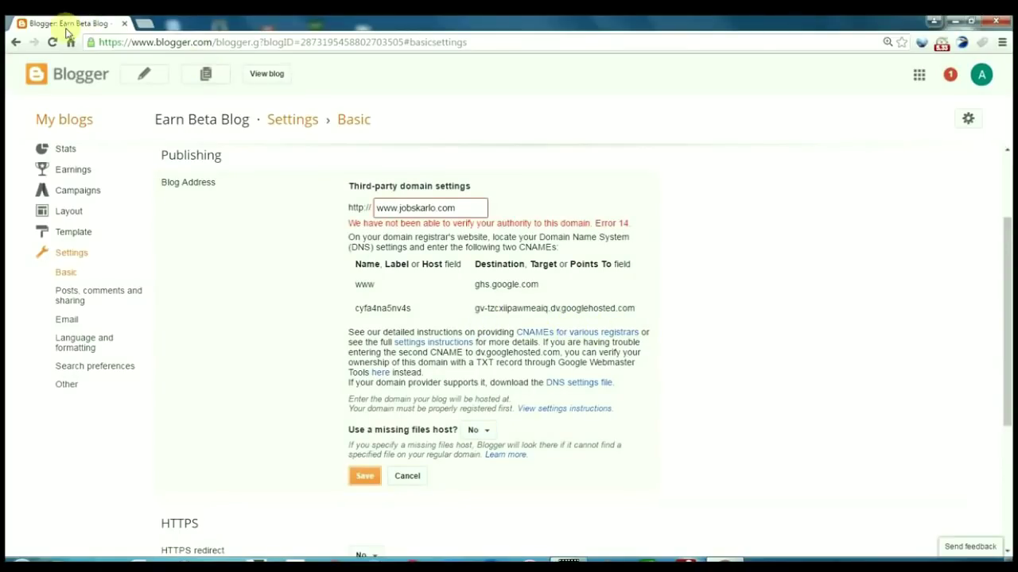
# Load bigrock.in in a new tab, log in, and open Manage DNS for jobskarlo.com
pyautogui.click(144, 24)
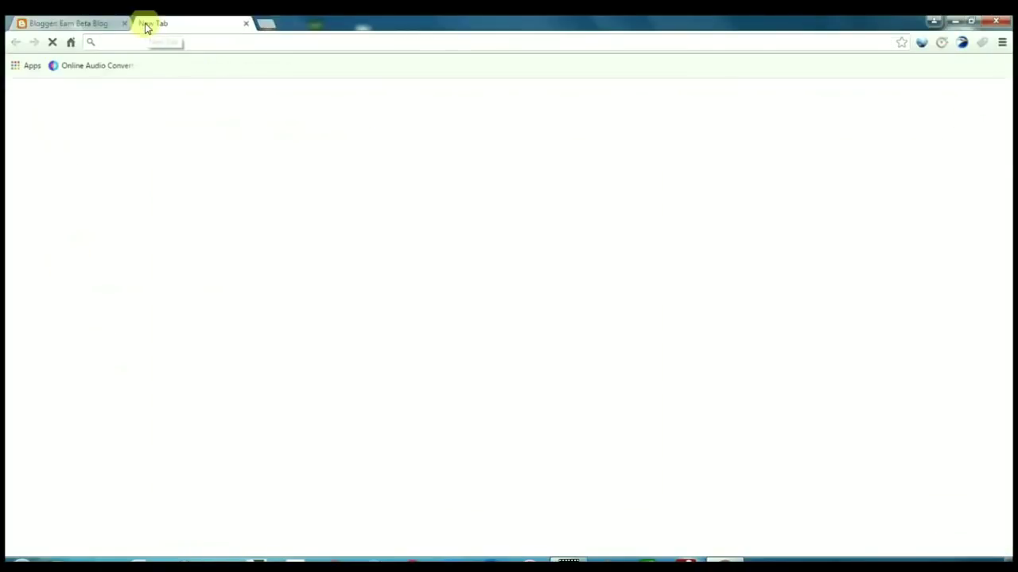
pyautogui.write('bigrock.in')
pyautogui.press('Return')
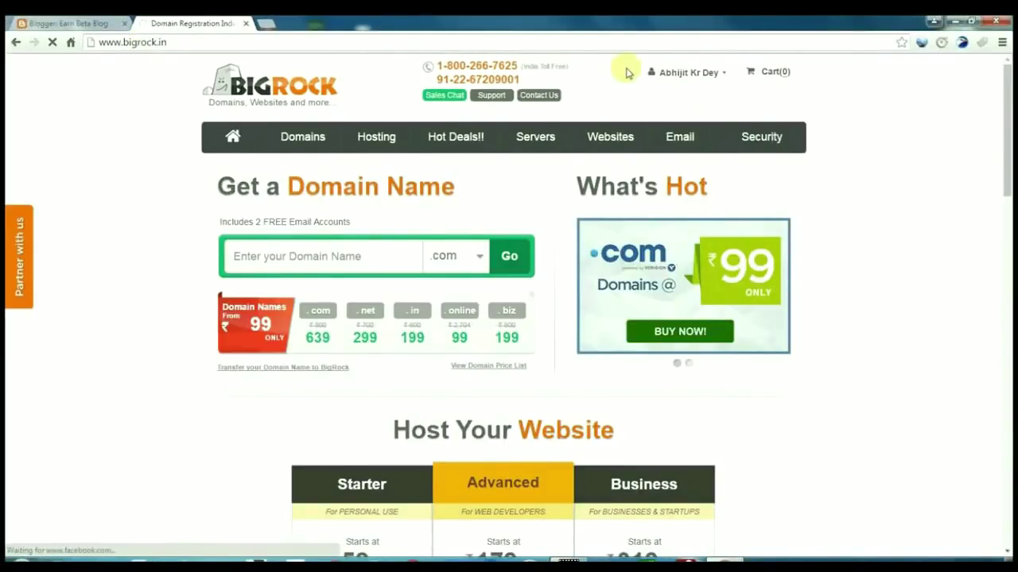
pyautogui.moveTo(761, 80)
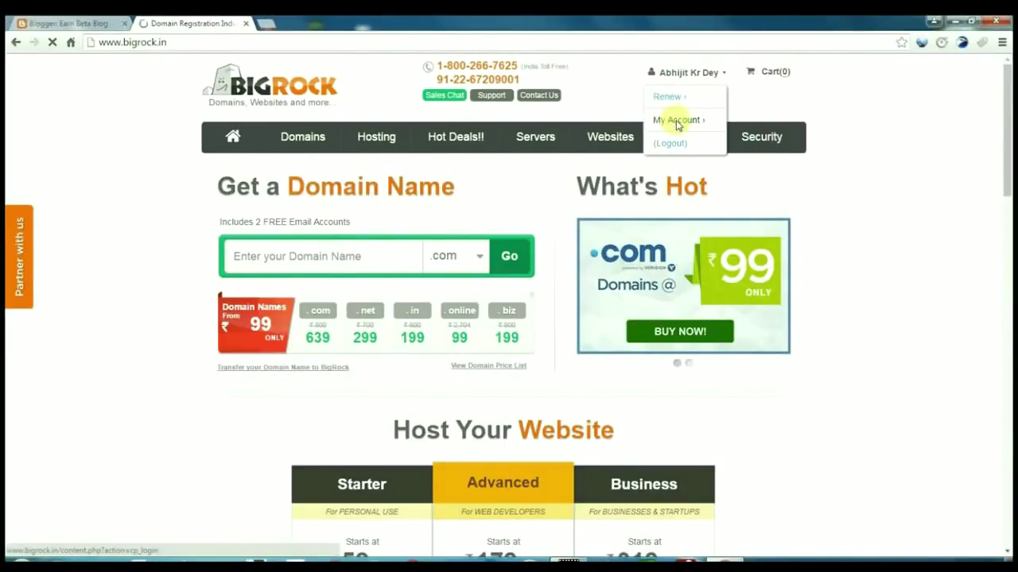
pyautogui.press('Return')
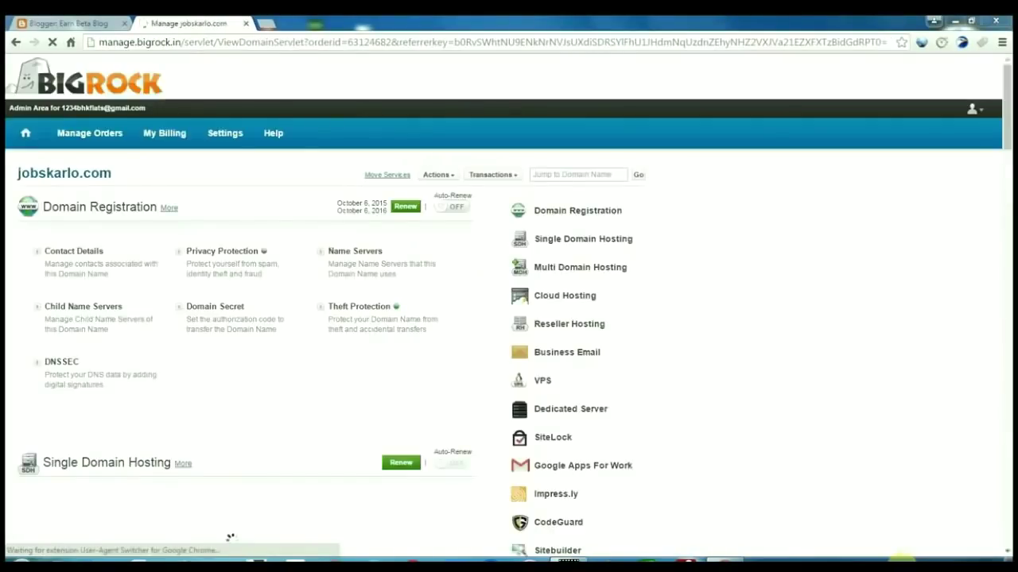
pyautogui.scroll(-2, 993, 118)
pyautogui.click(566, 504)
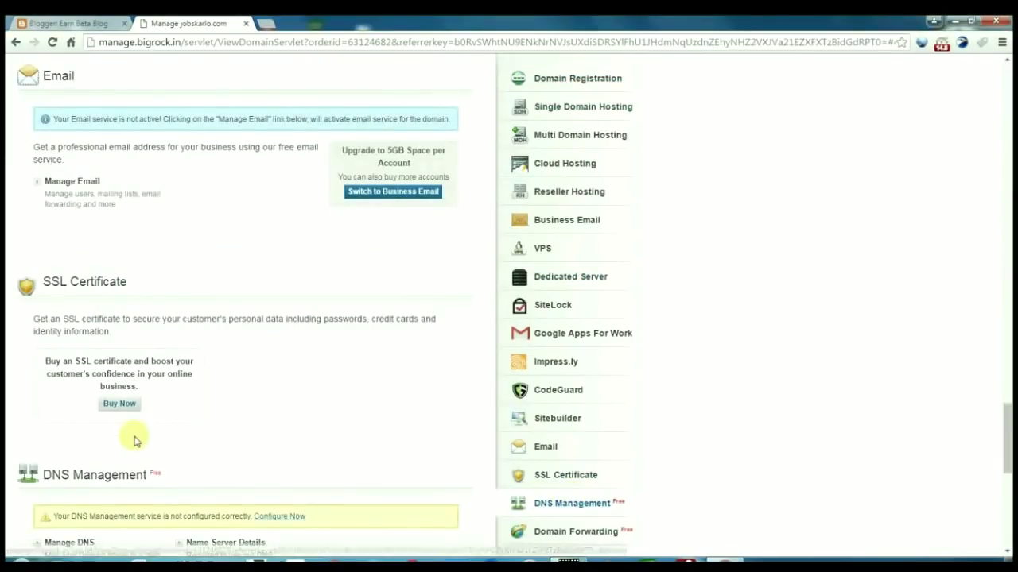
pyautogui.scroll(-2, 86, 546)
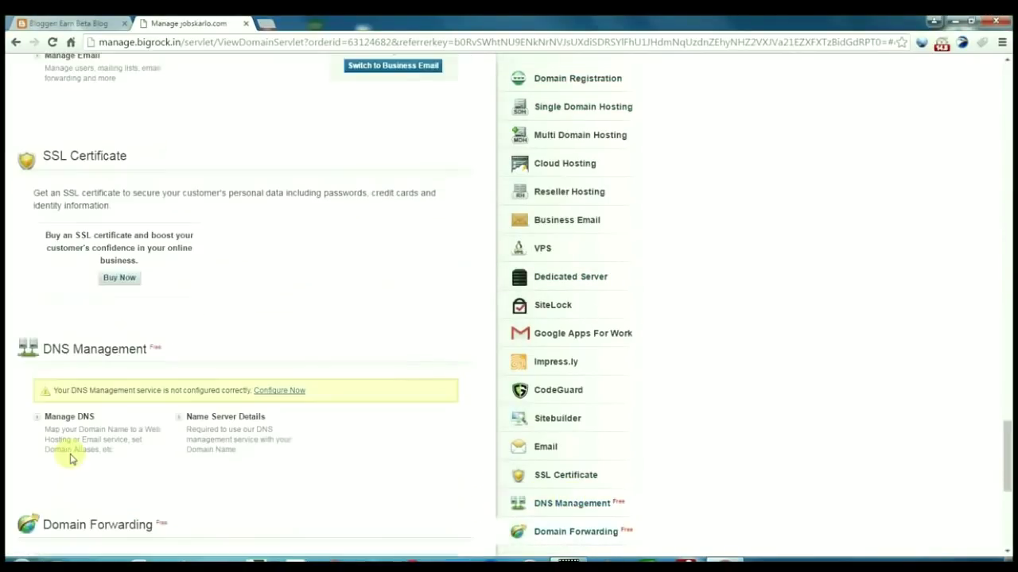
pyautogui.click(71, 417)
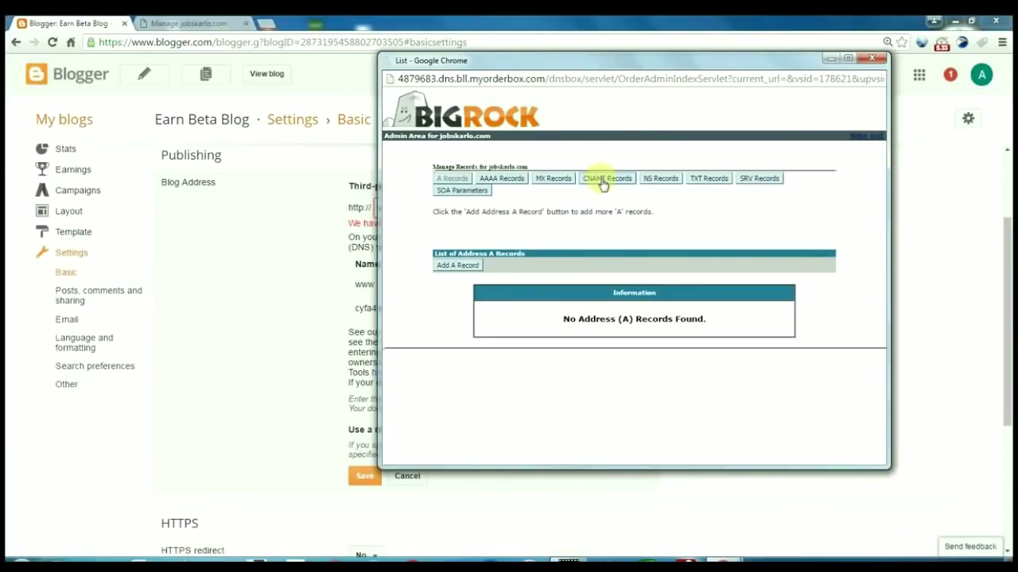
pyautogui.click(602, 184)
pyautogui.click(464, 266)
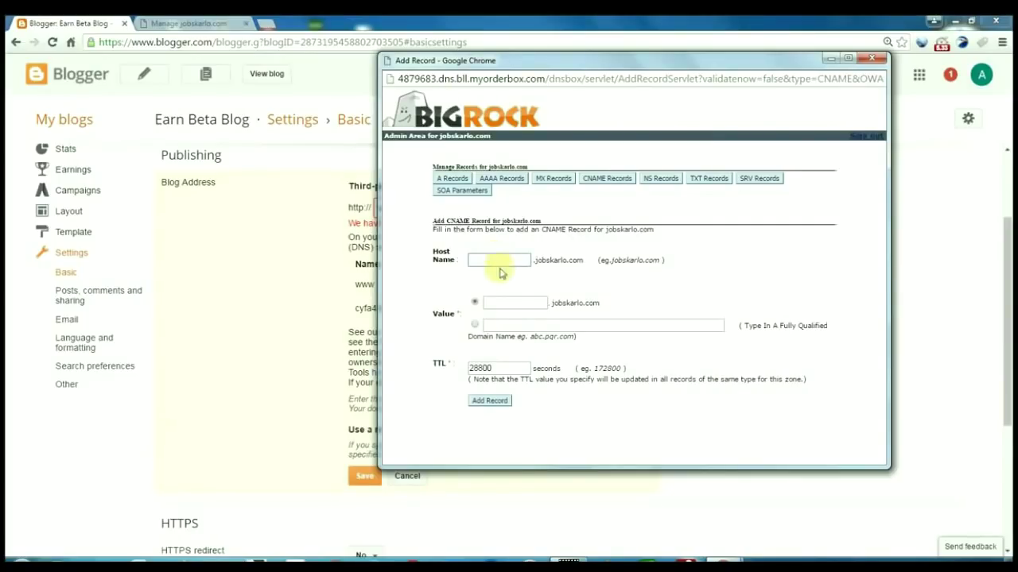
pyautogui.moveTo(477, 61); pyautogui.dragTo(756, 137)
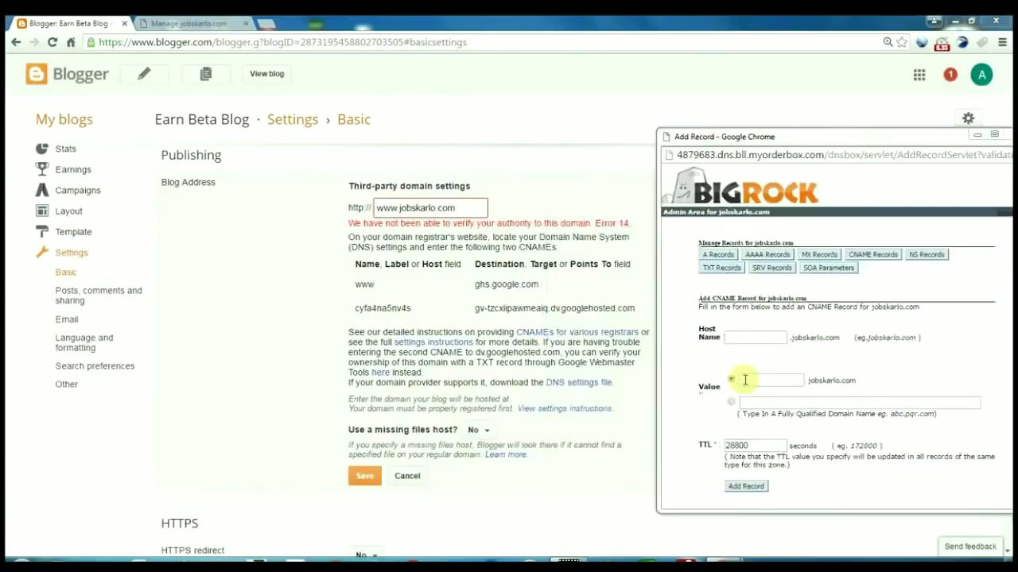
pyautogui.click(741, 335)
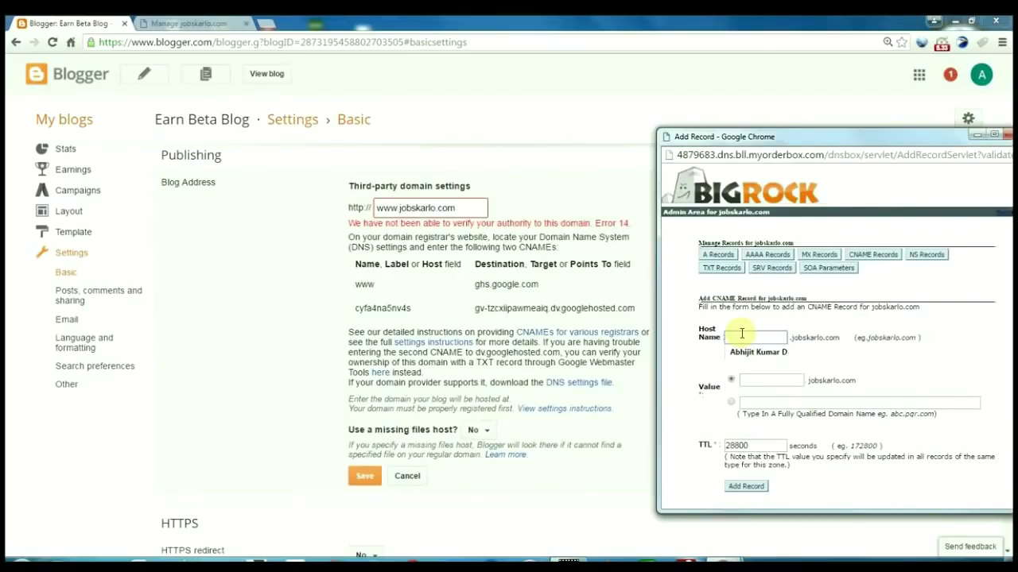
pyautogui.write('www')
pyautogui.click(732, 404)
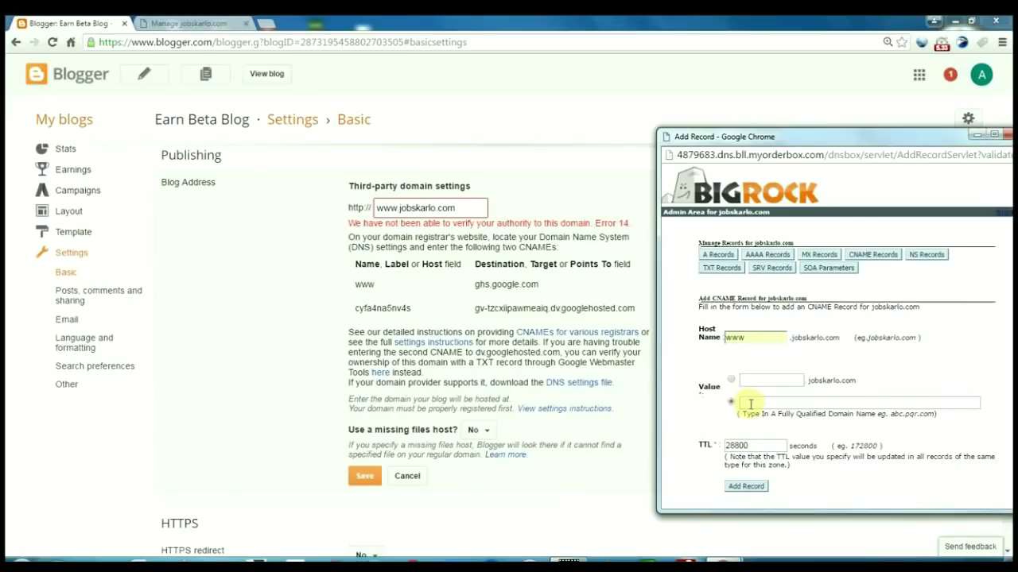
# Copy ghs.google.com from Blogger and paste it as the CNAME record's value
pyautogui.moveTo(476, 284); pyautogui.dragTo(535, 284)
pyautogui.click(474, 288)
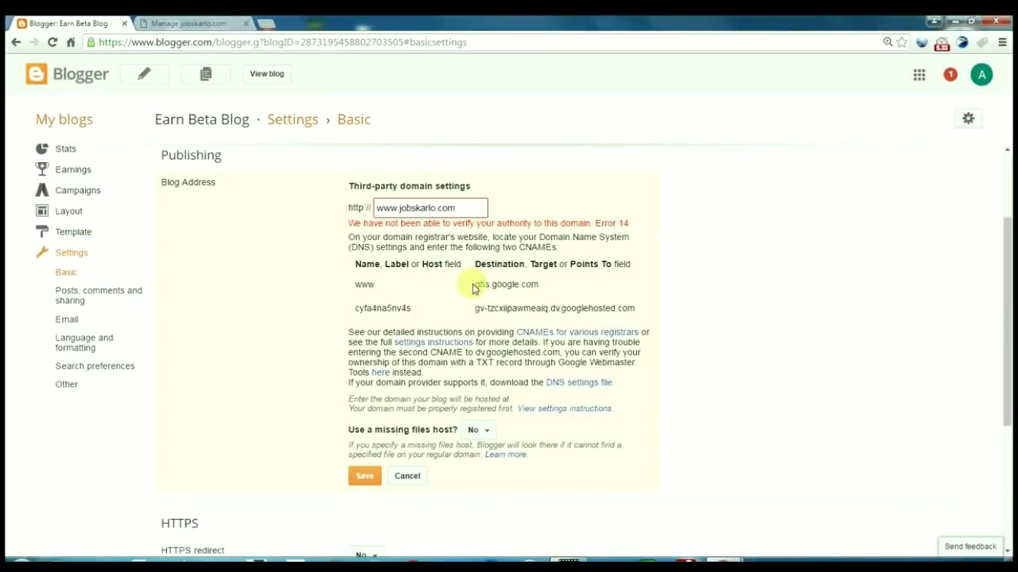
pyautogui.moveTo(475, 284); pyautogui.dragTo(545, 284)
pyautogui.hotkey('ctrl', 'c')
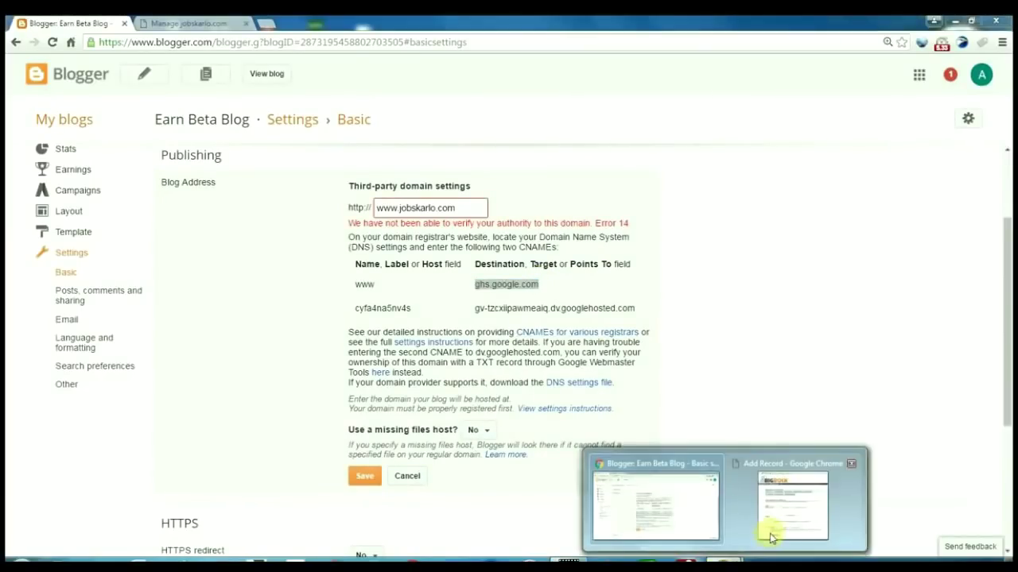
pyautogui.click(768, 538)
pyautogui.click(771, 402)
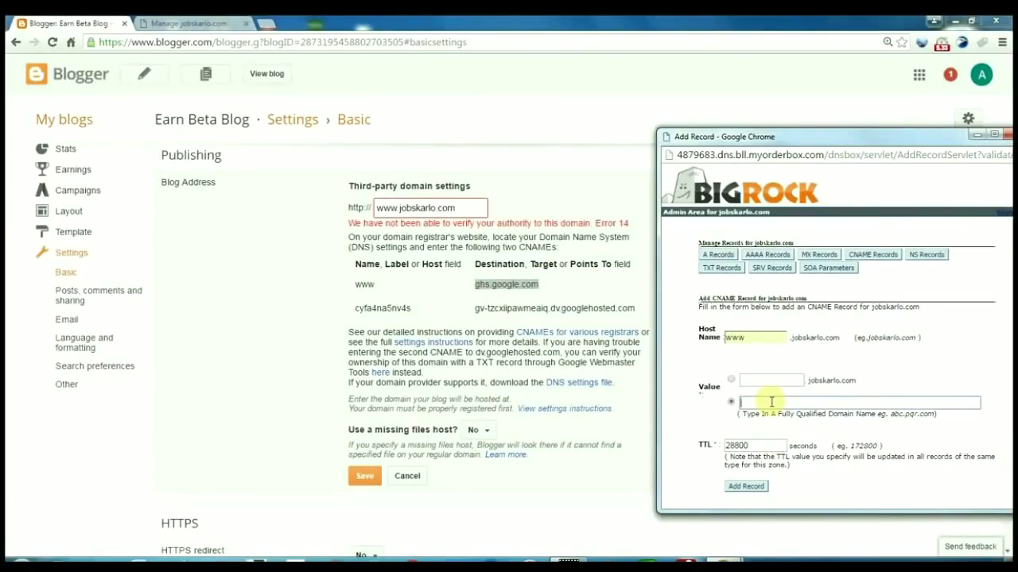
pyautogui.hotkey('ctrl', 'v')
pyautogui.click(792, 416)
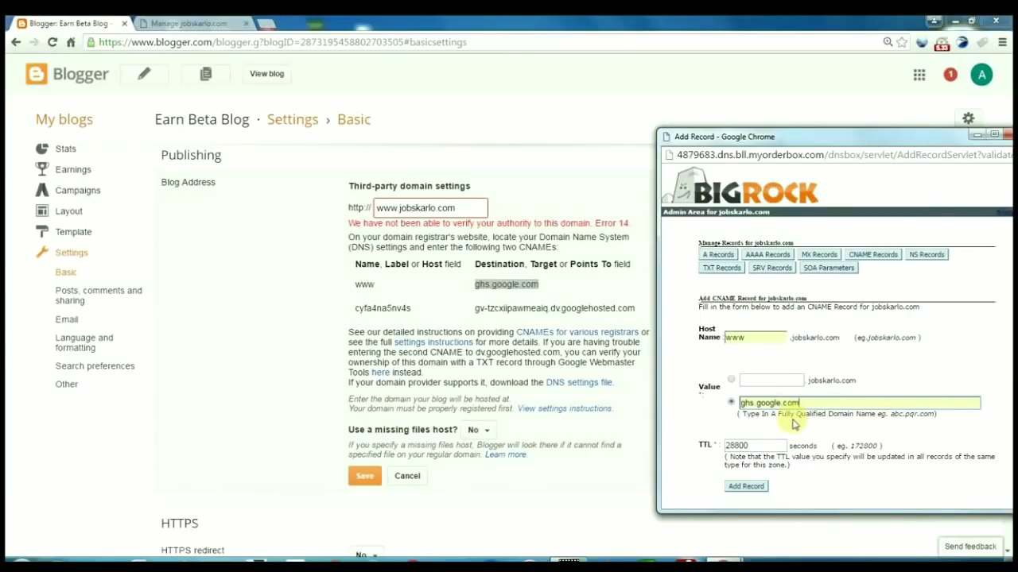
# Set the TTL to 144000 and save the www CNAME record
pyautogui.moveTo(755, 446); pyautogui.dragTo(704, 445)
pyautogui.write('1')
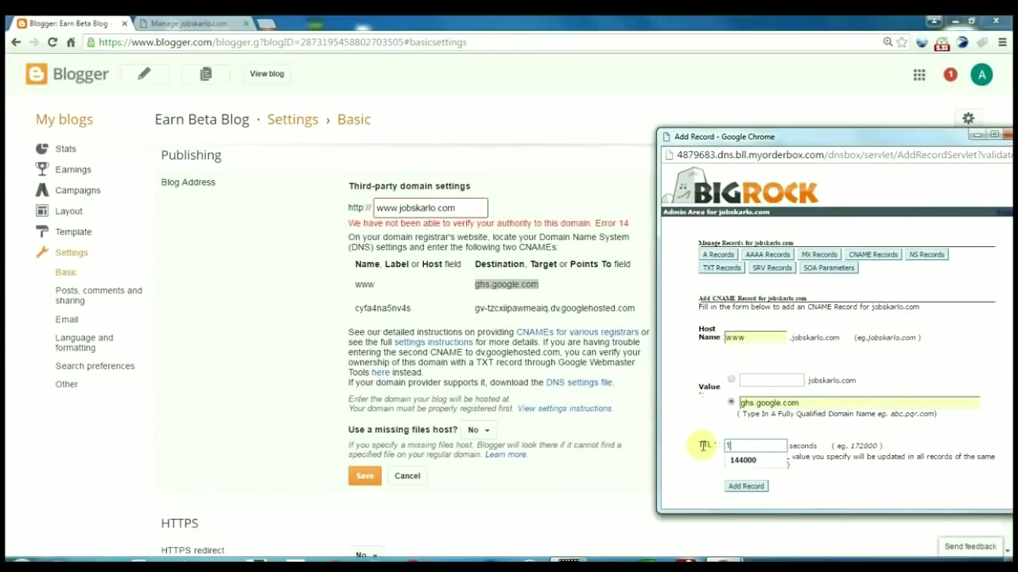
pyautogui.write('44000')
pyautogui.click(742, 460)
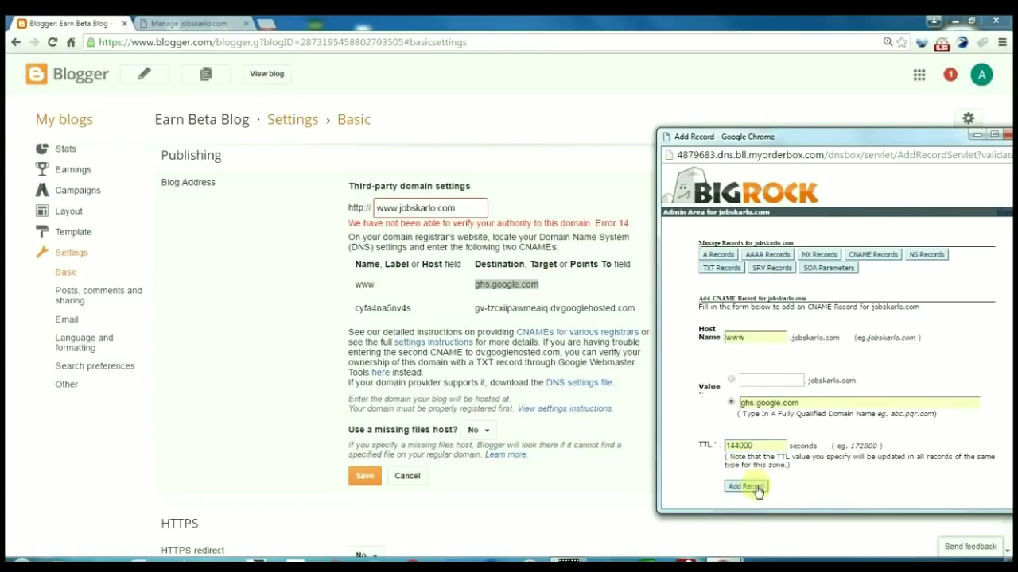
pyautogui.click(756, 488)
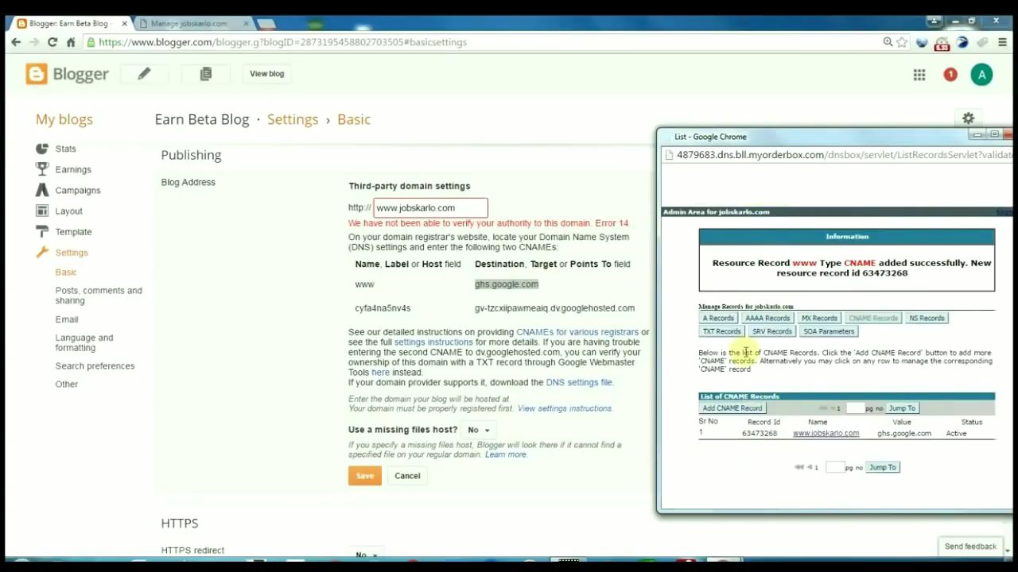
pyautogui.click(732, 410)
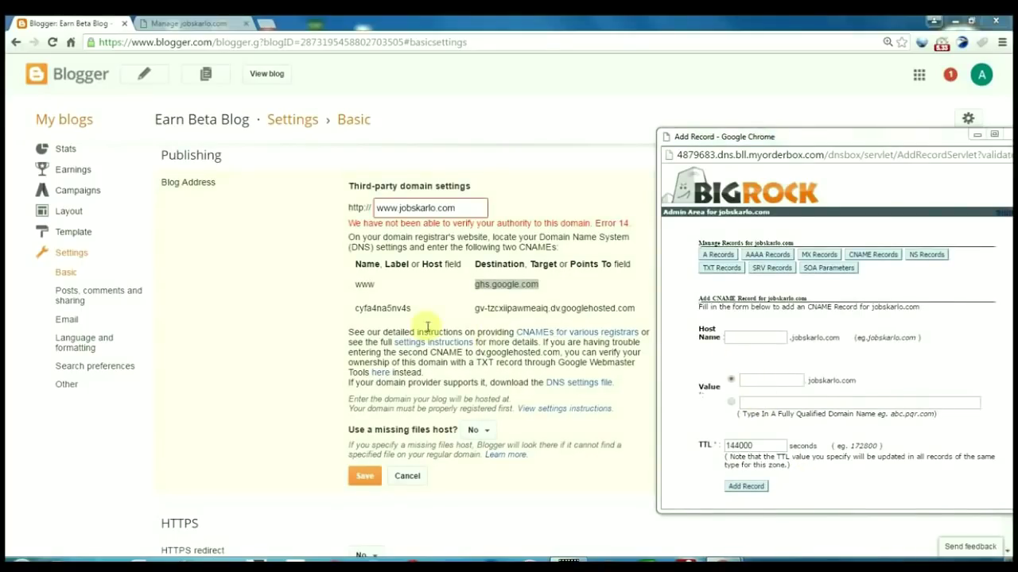
# Paste Blogger's second CNAME host label into BigRock's Host Name field
pyautogui.moveTo(357, 307); pyautogui.dragTo(412, 309)
pyautogui.hotkey('ctrl', 'c')
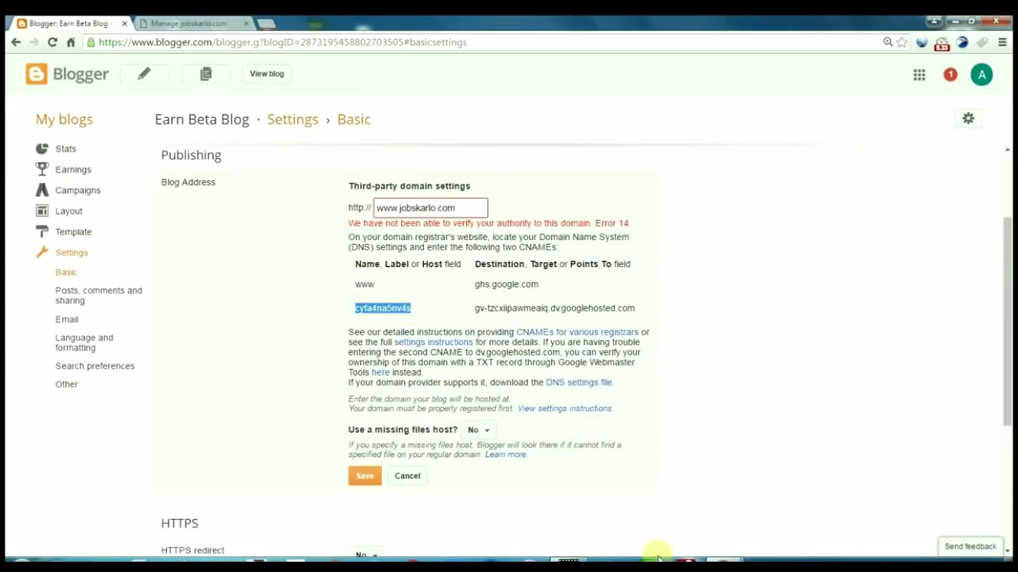
pyautogui.click(723, 563)
pyautogui.click(759, 531)
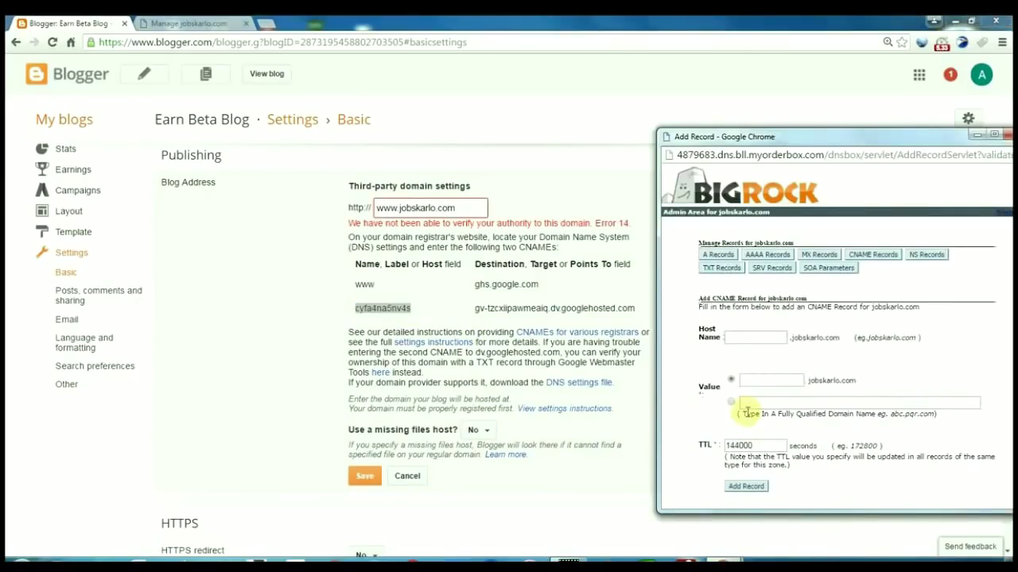
pyautogui.click(744, 335)
pyautogui.hotkey('ctrl', 'v')
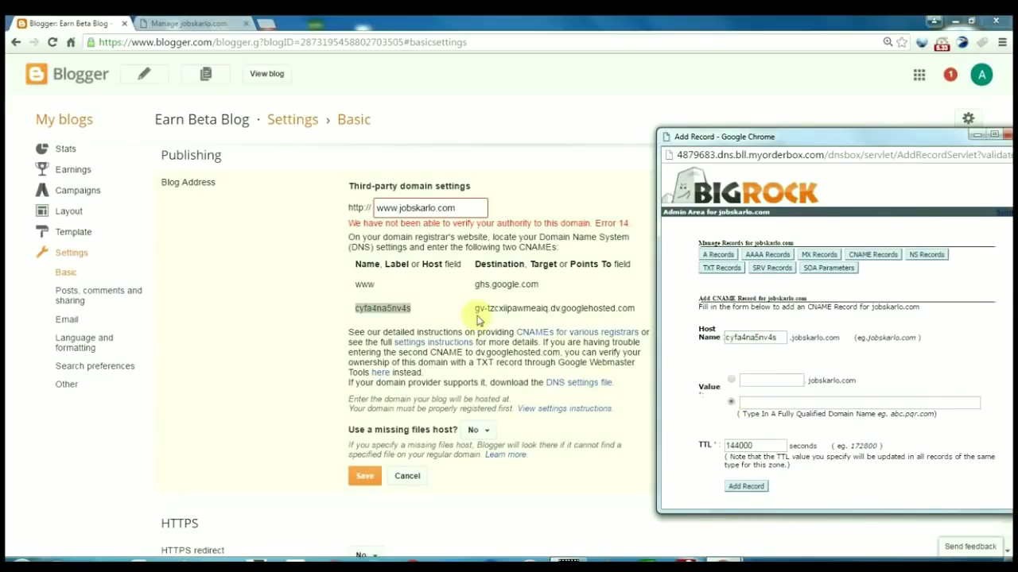
# Paste the googlehosted.com destination, save the second CNAME, and show the A records list
pyautogui.moveTo(475, 307); pyautogui.dragTo(556, 301)
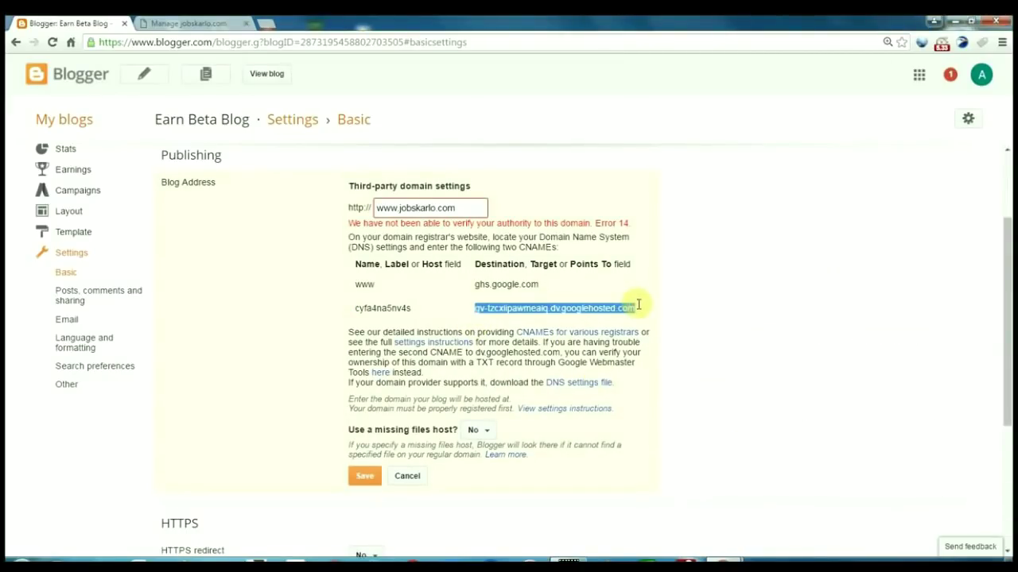
pyautogui.moveTo(761, 534)
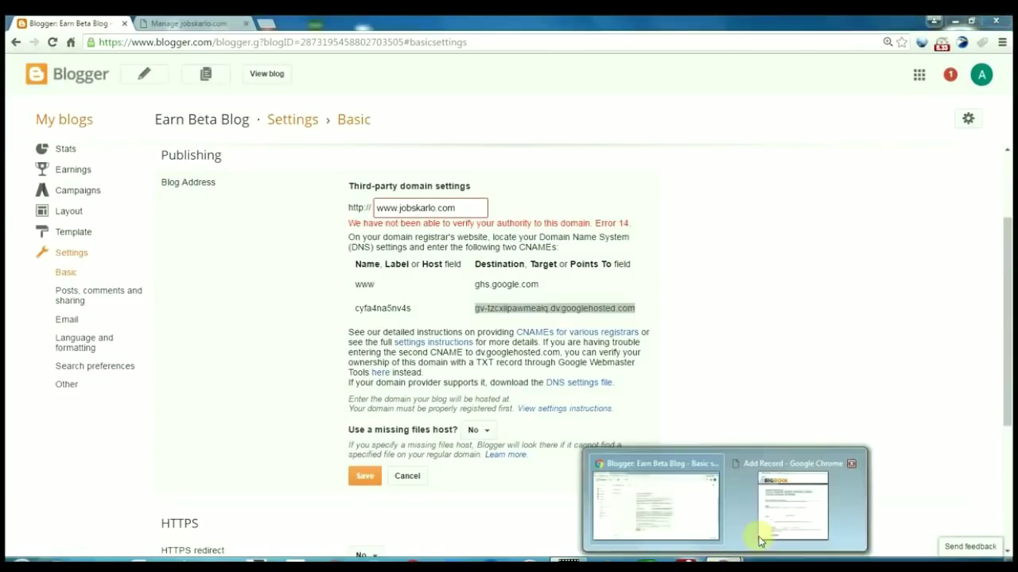
pyautogui.click(772, 517)
pyautogui.click(768, 404)
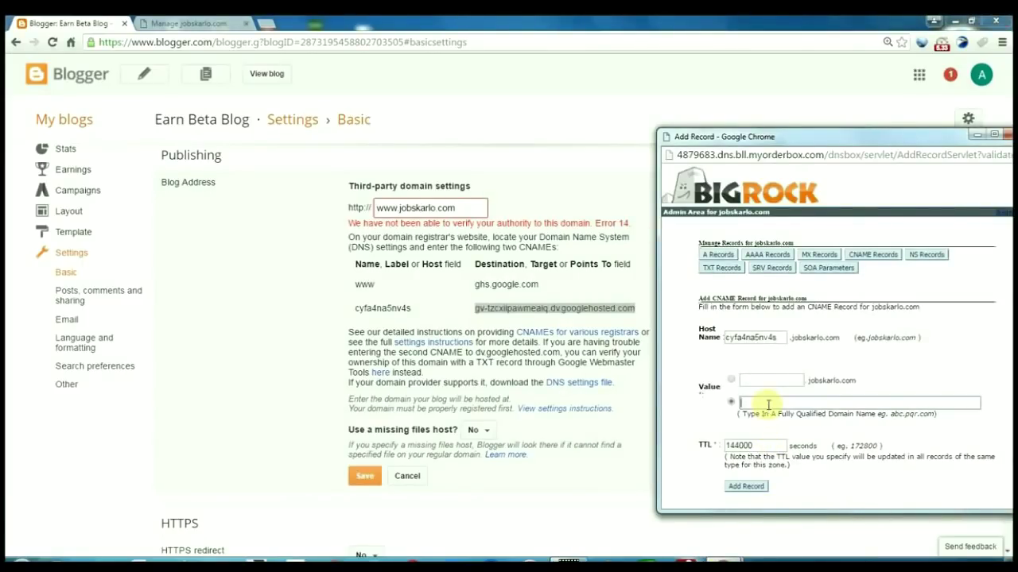
pyautogui.write('gv-tzcxiipawmeaiq.dv.googlehosted.com')
pyautogui.click(751, 487)
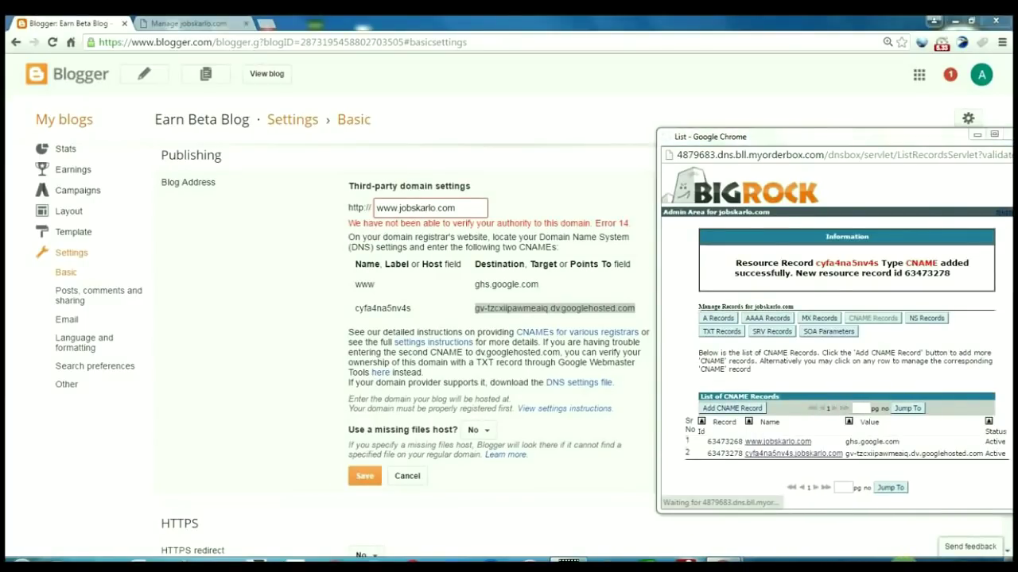
pyautogui.click(723, 319)
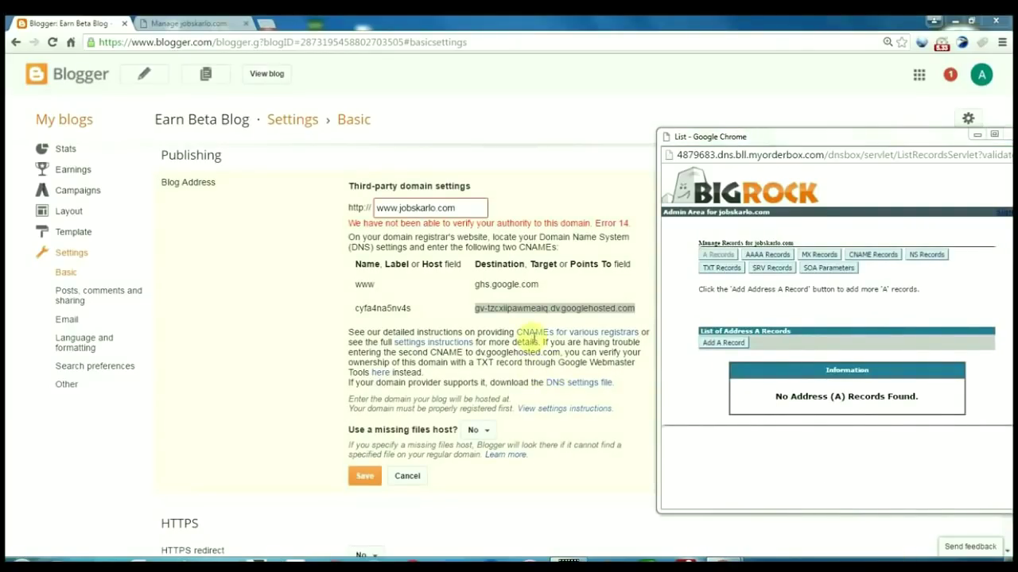
# Open a new A record form and Blogger's settings instructions in a new tab
pyautogui.click(703, 343)
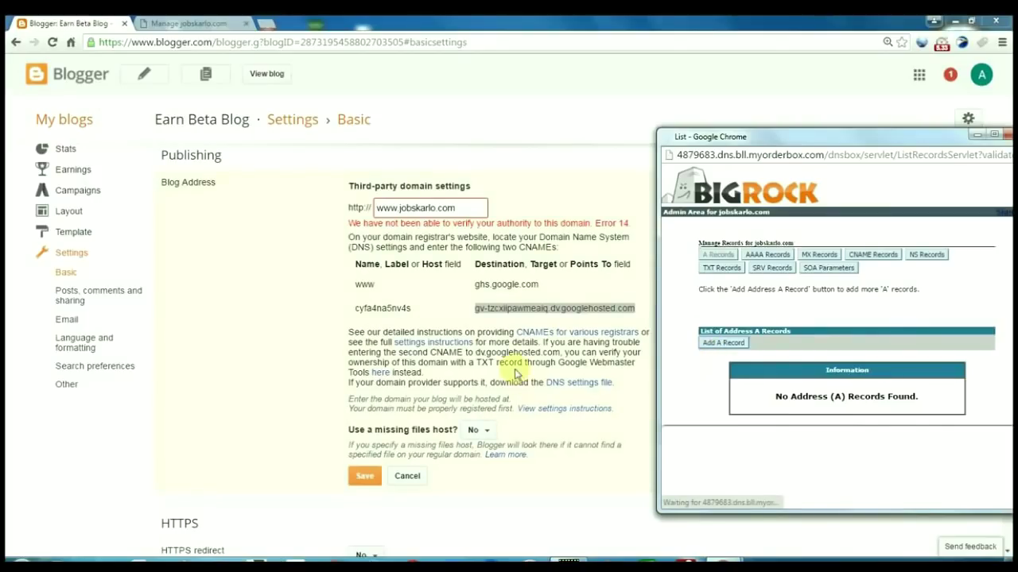
pyautogui.rightClick(445, 347)
pyautogui.click(477, 352)
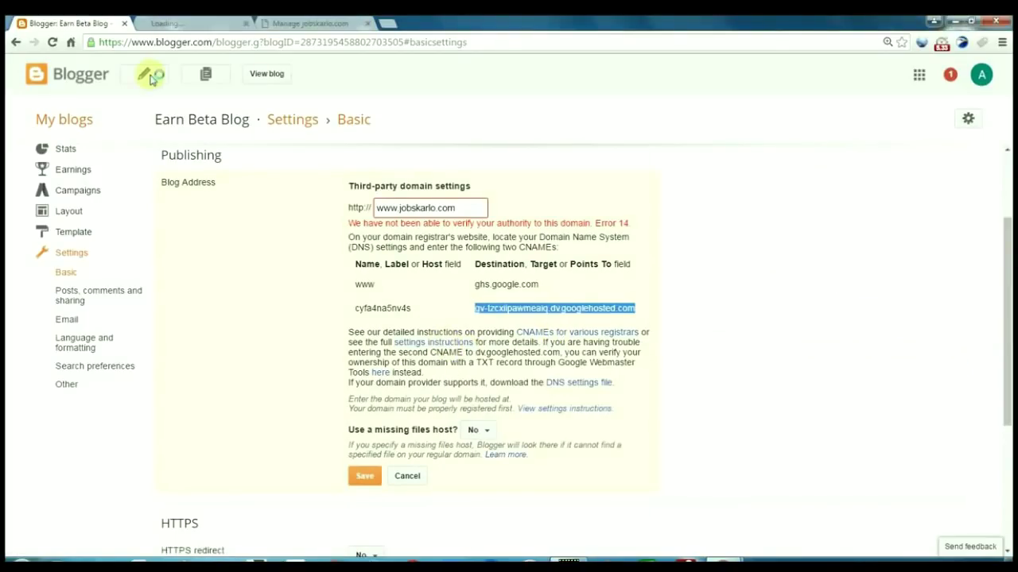
pyautogui.click(185, 27)
pyautogui.moveTo(723, 564)
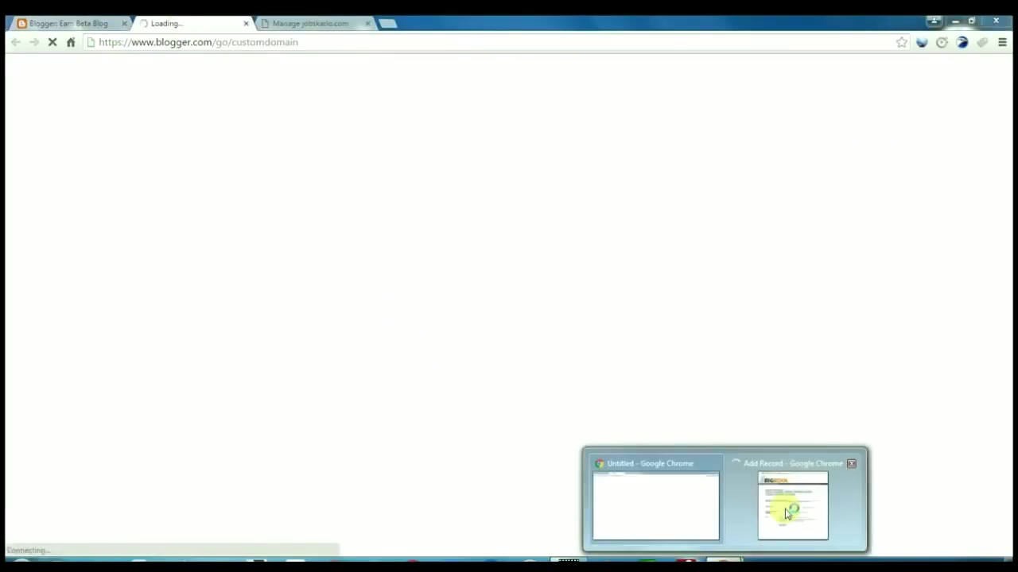
pyautogui.click(790, 509)
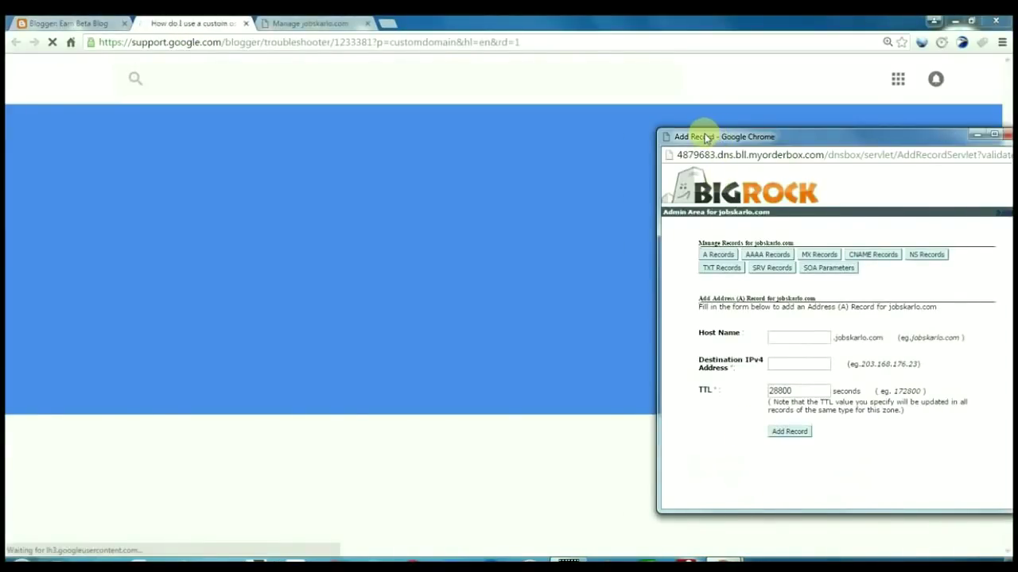
# Choose 'On a top-level domain' in the help article and scroll to the four Google IPs
pyautogui.moveTo(721, 138); pyautogui.dragTo(691, 136)
pyautogui.scroll(-1, 123, 391)
pyautogui.scroll(-2, 106, 428)
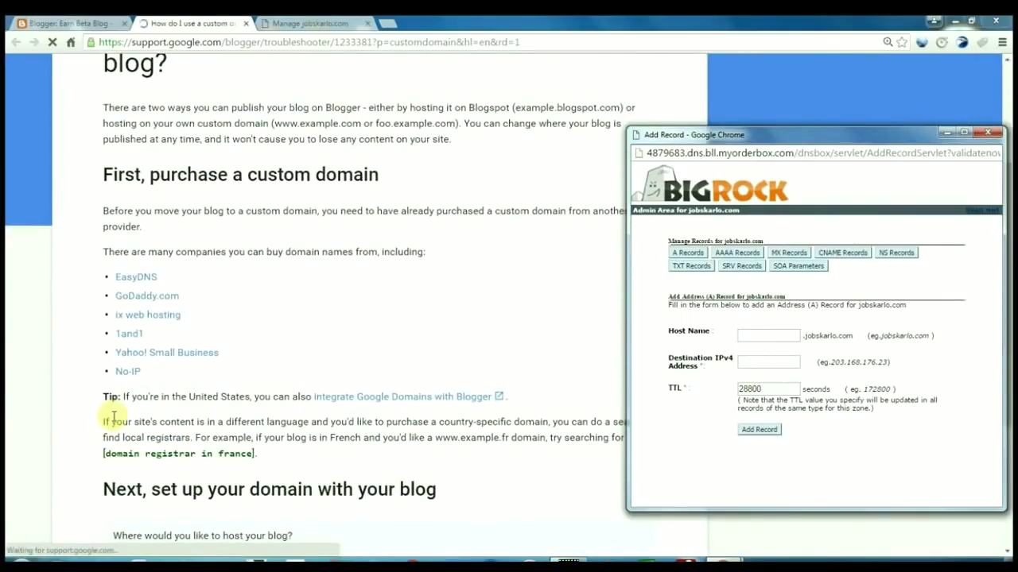
pyautogui.scroll(-3, 114, 417)
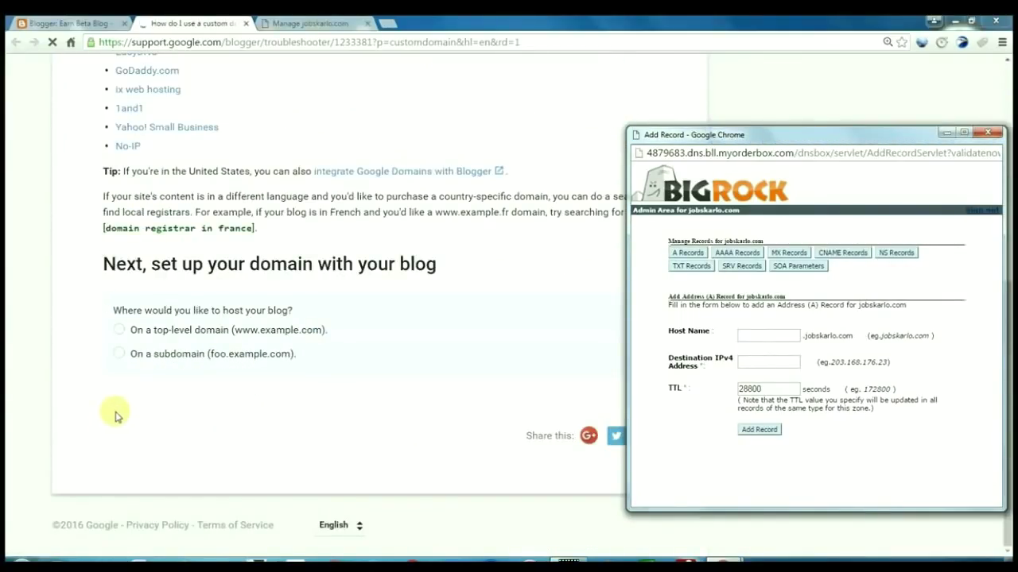
pyautogui.click(121, 330)
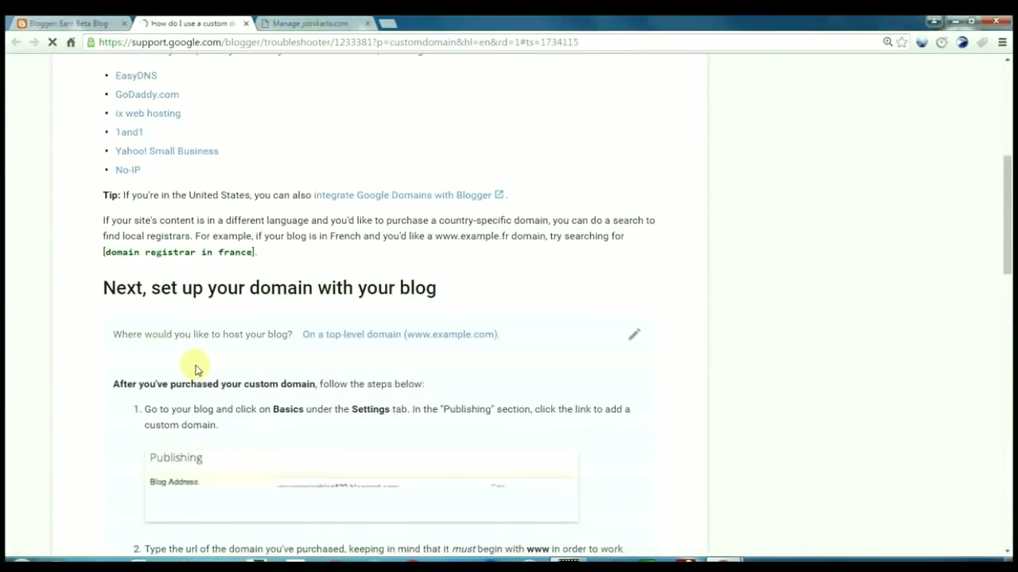
pyautogui.scroll(-4, 191, 366)
pyautogui.scroll(-2, 200, 364)
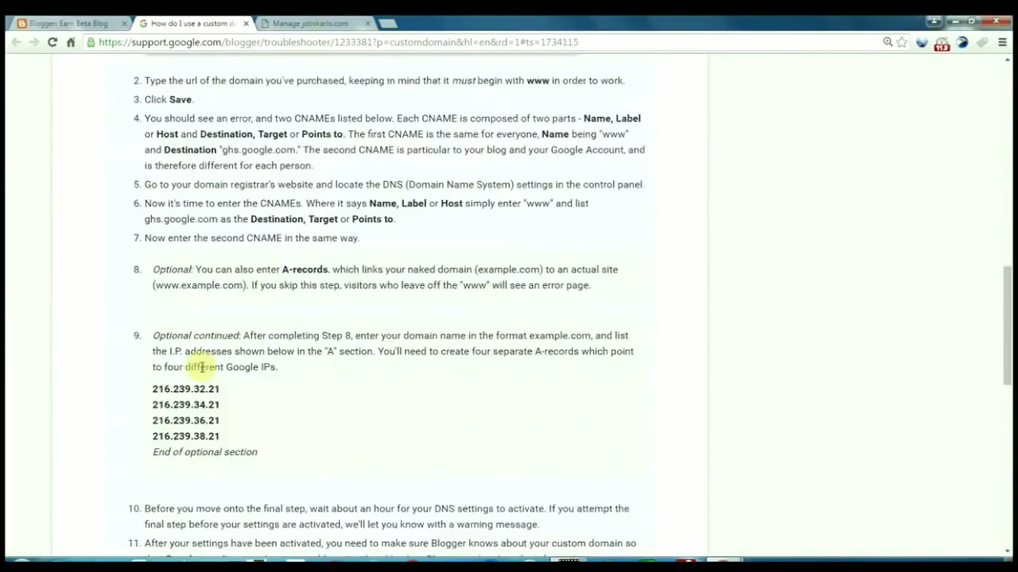
pyautogui.scroll(-2, 202, 368)
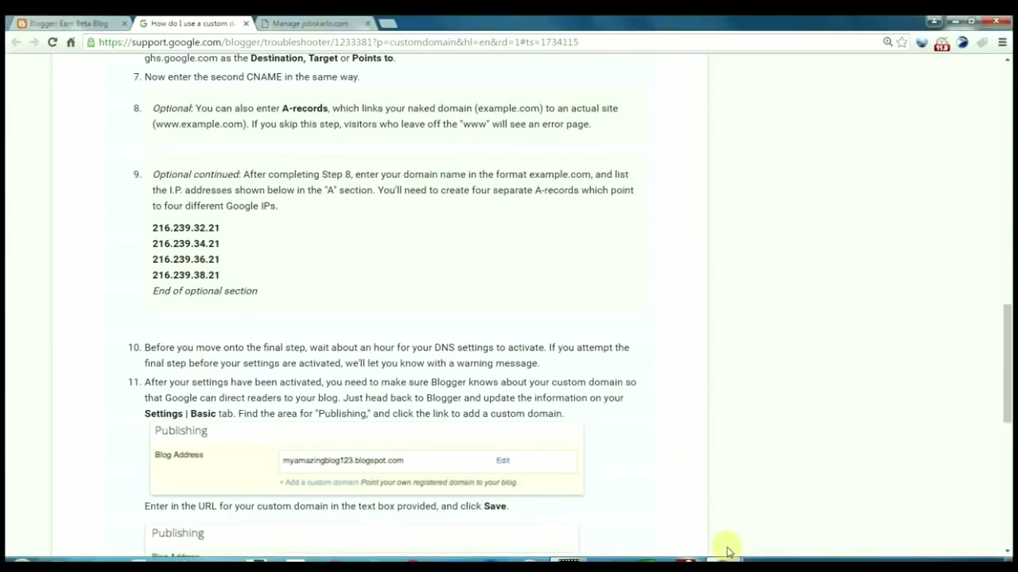
# Add an A record pointing to 216.239.32.21 with TTL 144000
pyautogui.moveTo(726, 557)
pyautogui.click(795, 509)
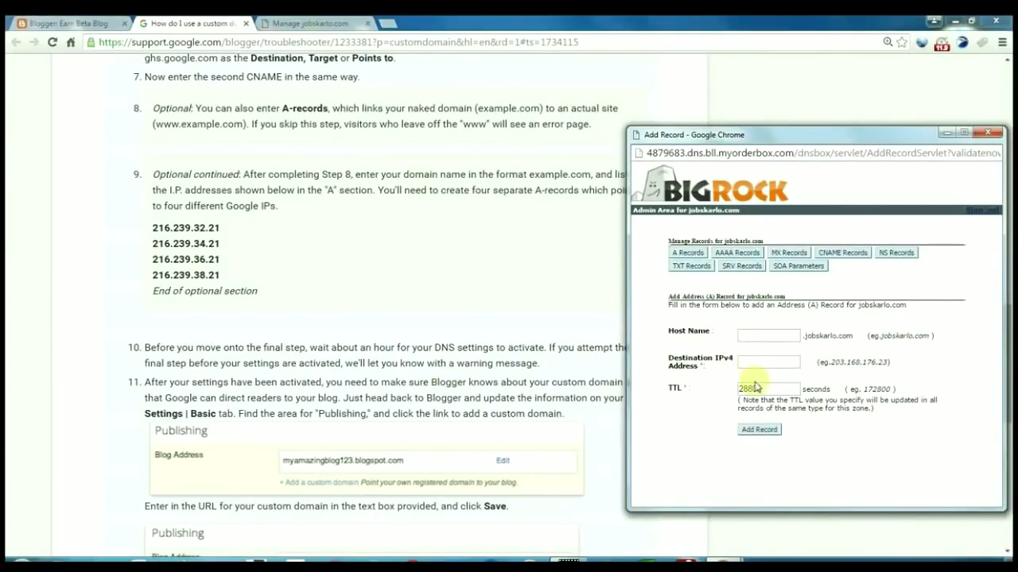
pyautogui.moveTo(766, 386); pyautogui.dragTo(702, 389)
pyautogui.write('144000')
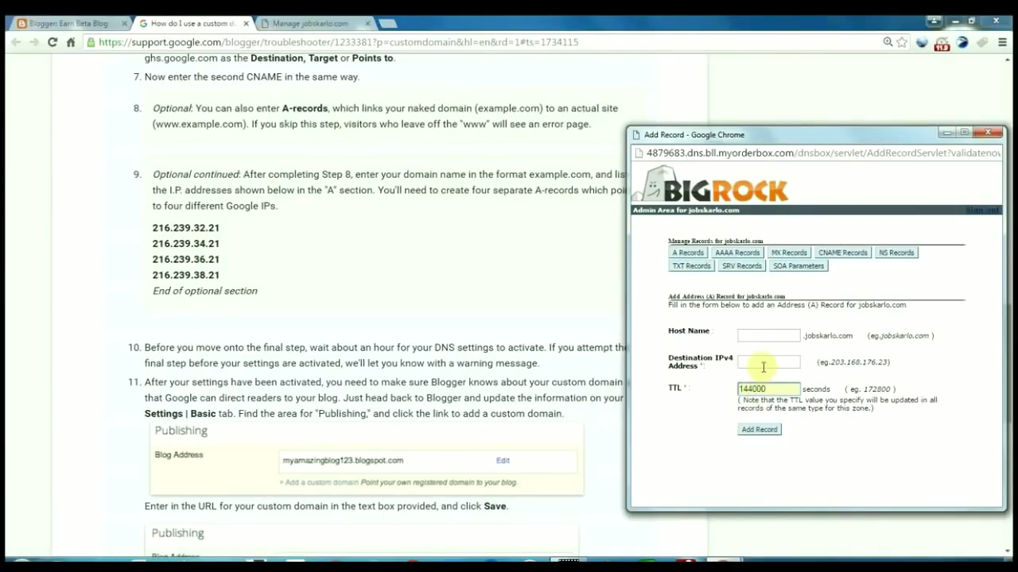
pyautogui.moveTo(153, 228); pyautogui.dragTo(218, 228)
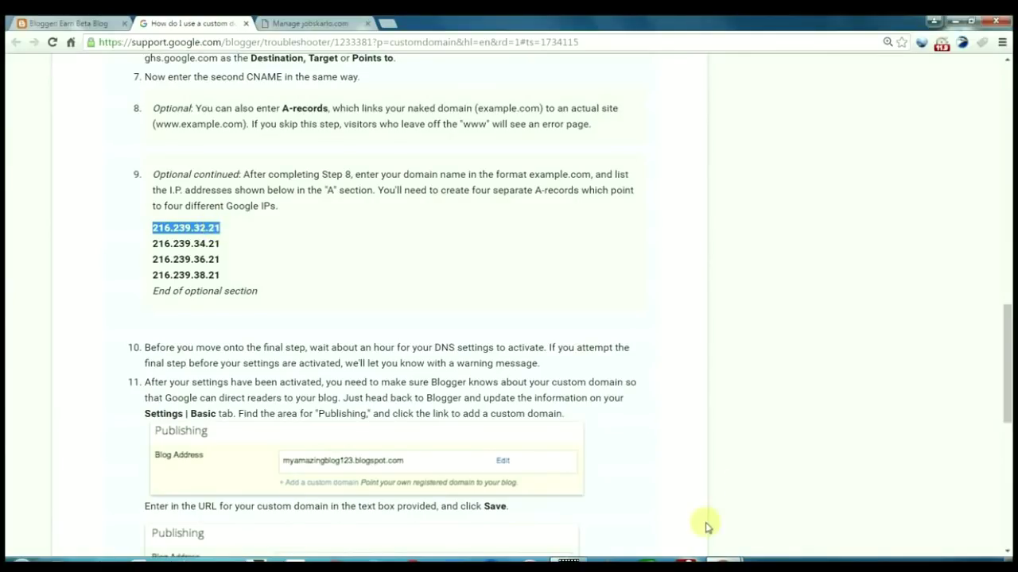
pyautogui.moveTo(719, 556)
pyautogui.click(775, 510)
pyautogui.click(749, 363)
pyautogui.write('216.239.32.21')
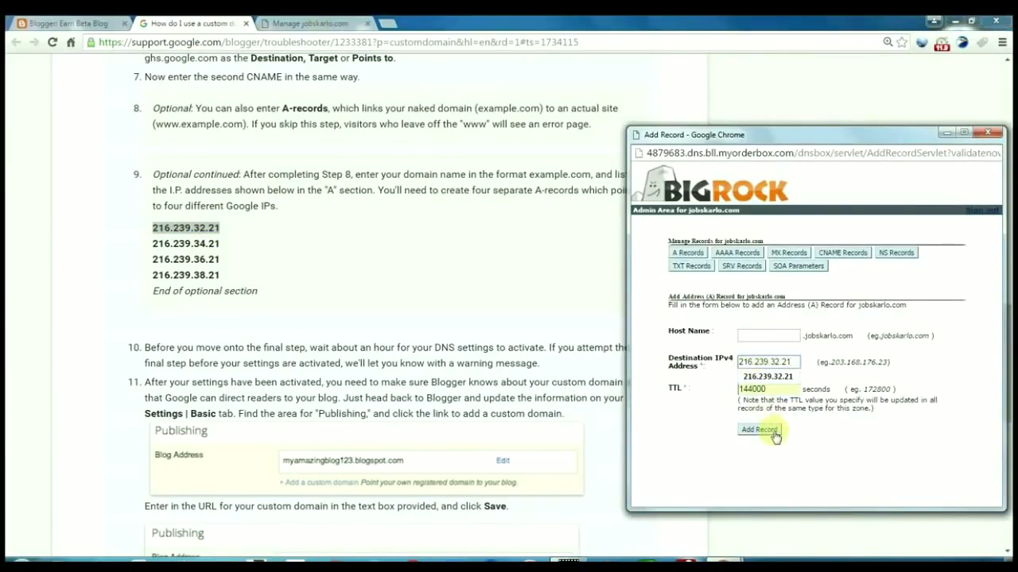
pyautogui.click(771, 433)
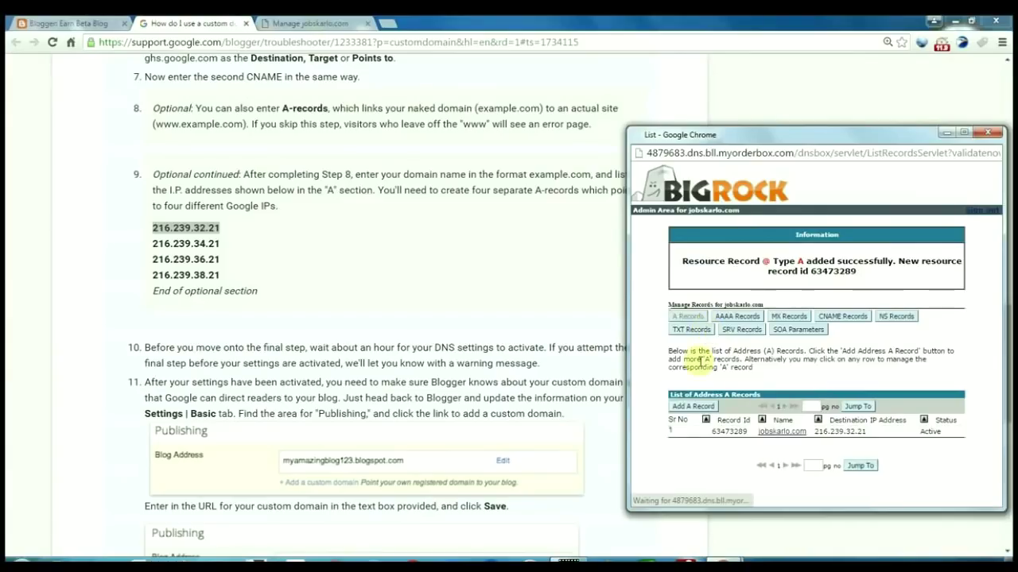
# Add a second A record for 216.239.34.21 and copy the third IP 216.239.36.21
pyautogui.click(698, 407)
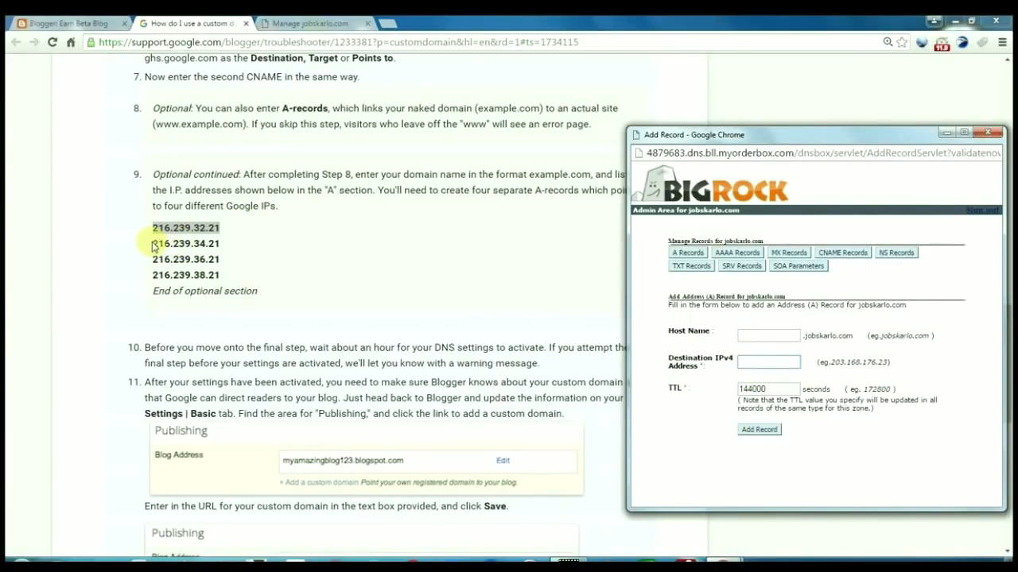
pyautogui.moveTo(153, 244); pyautogui.dragTo(224, 250)
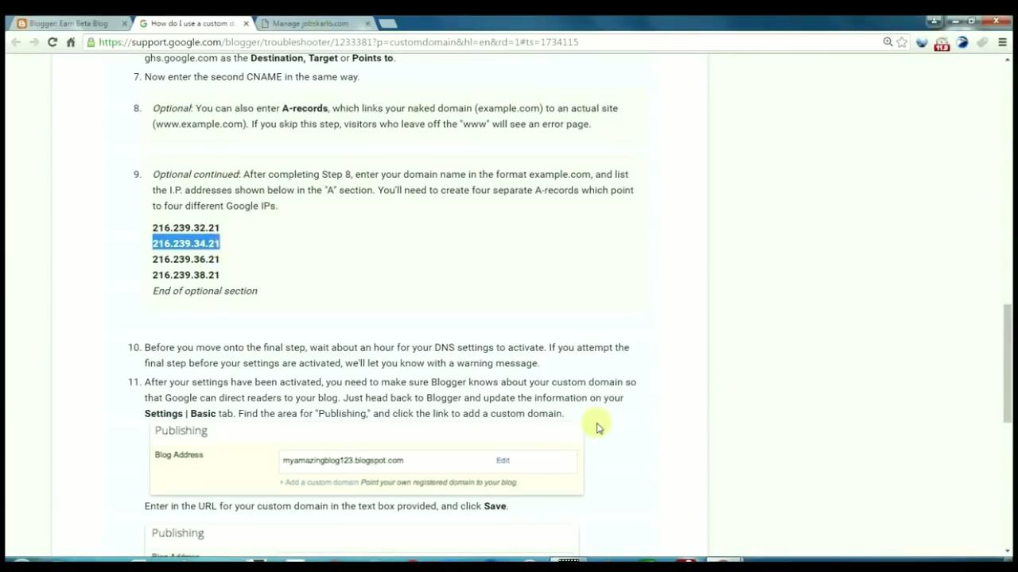
pyautogui.moveTo(720, 554)
pyautogui.click(777, 505)
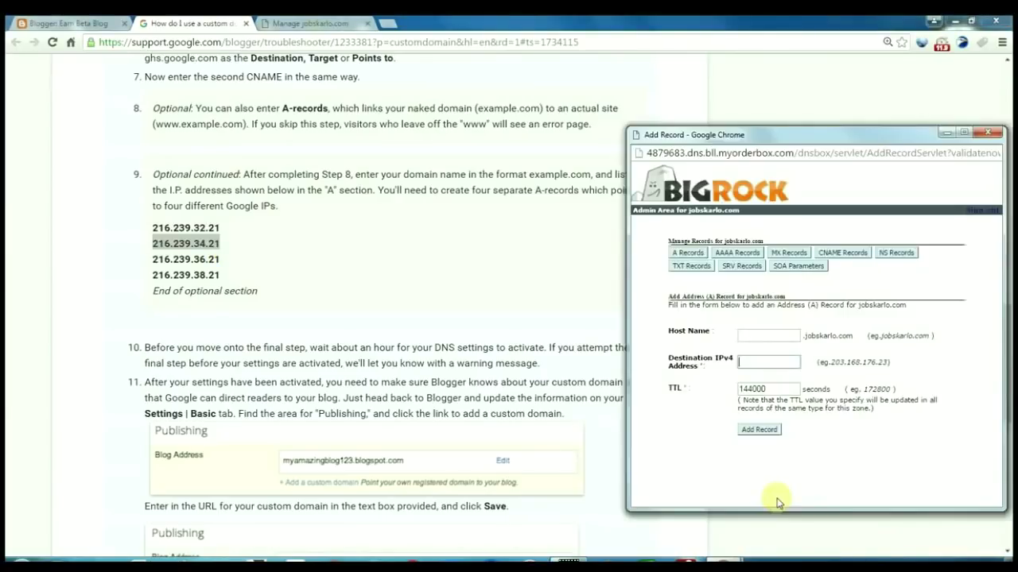
pyautogui.write('216.239.34.21')
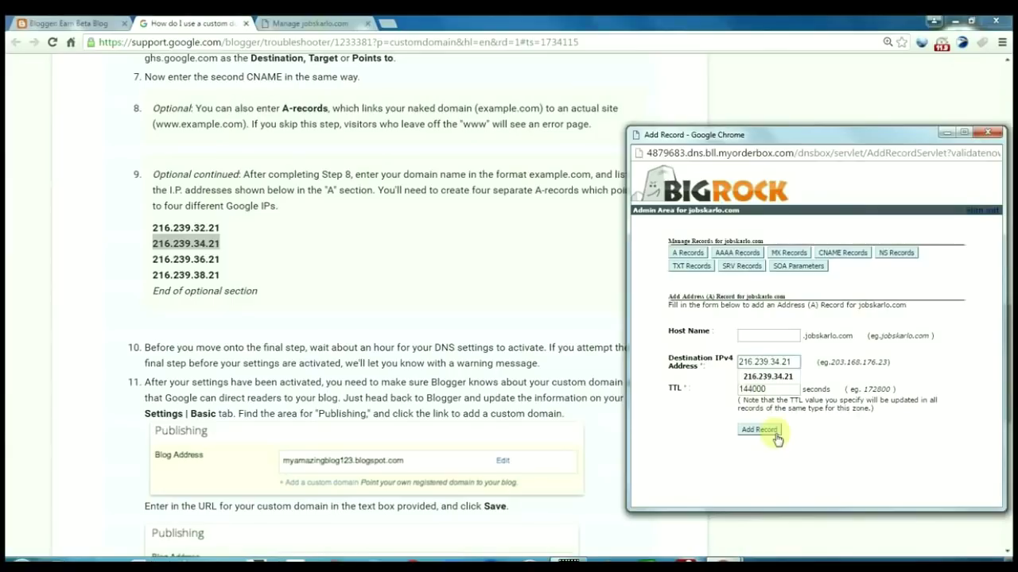
pyautogui.click(775, 433)
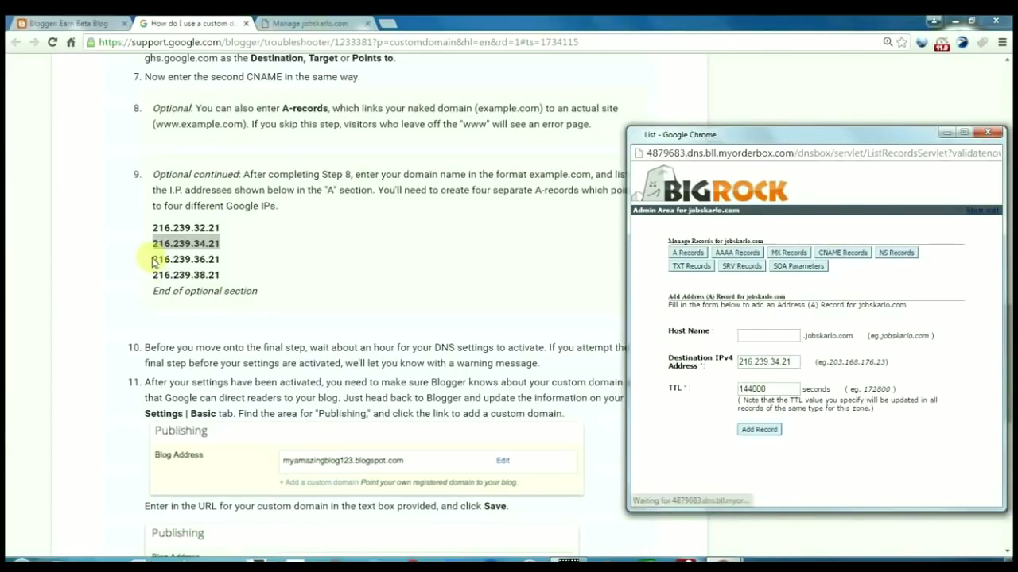
pyautogui.moveTo(153, 261); pyautogui.dragTo(220, 261)
pyautogui.hotkey('ctrl', 'c')
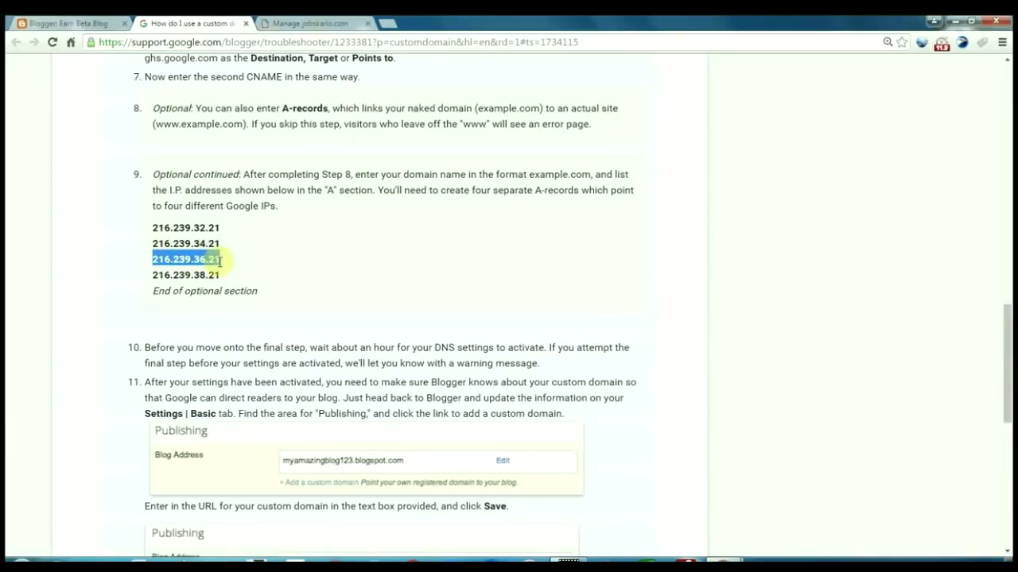
pyautogui.moveTo(735, 560)
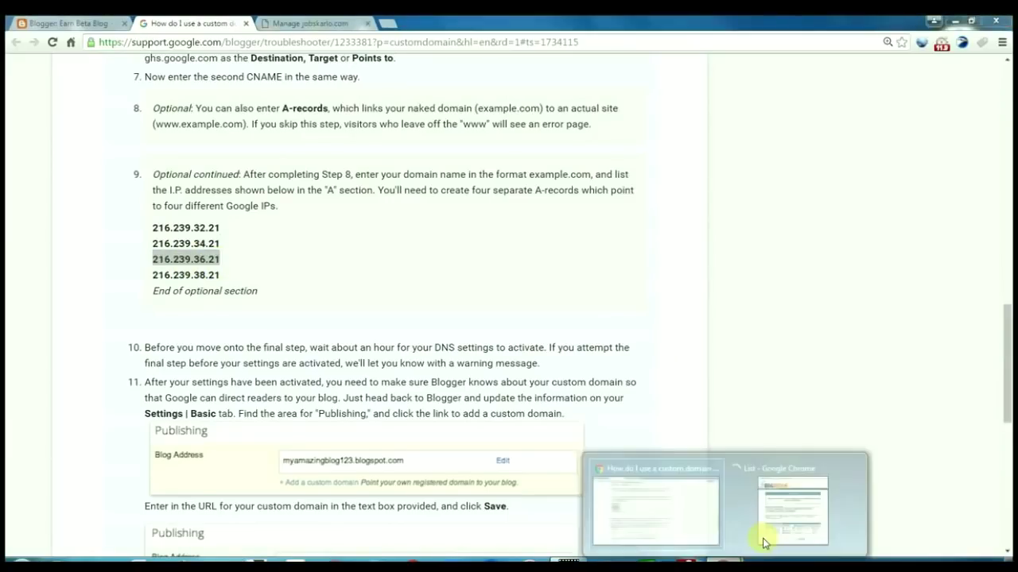
pyautogui.click(779, 520)
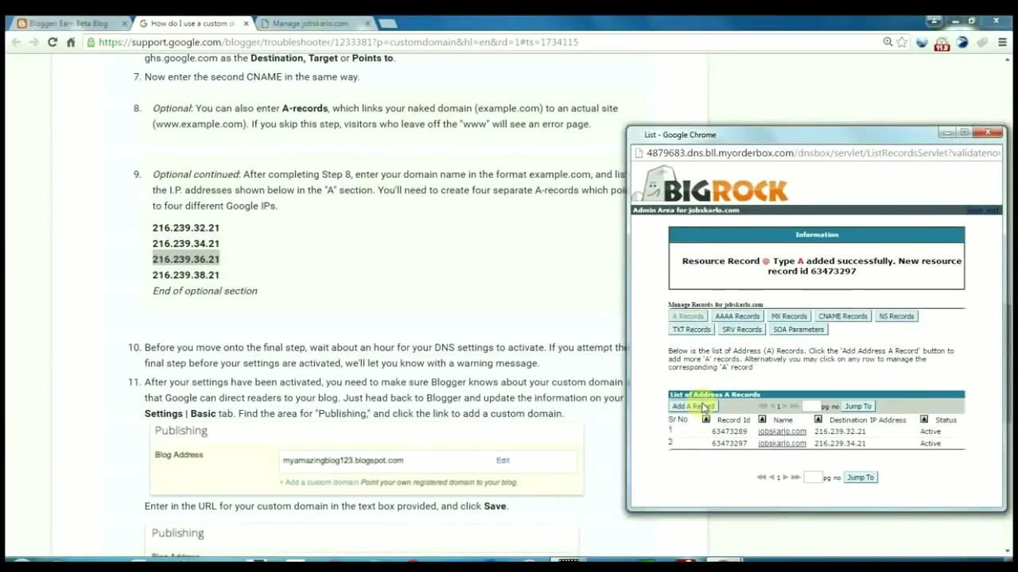
# Add the A record for 216.239.36.21
pyautogui.click(703, 407)
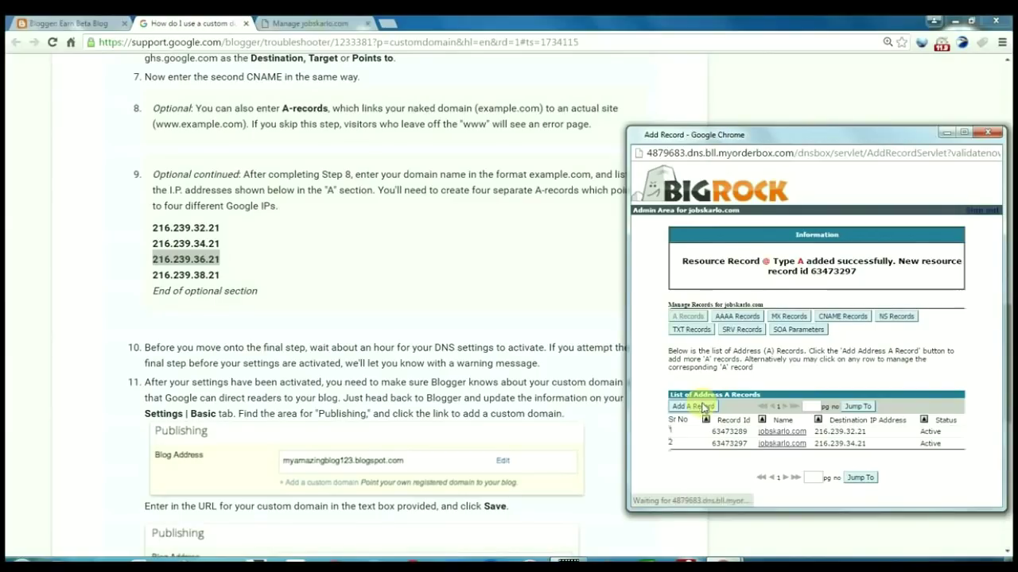
pyautogui.hotkey('ctrl', 'v')
pyautogui.click(759, 431)
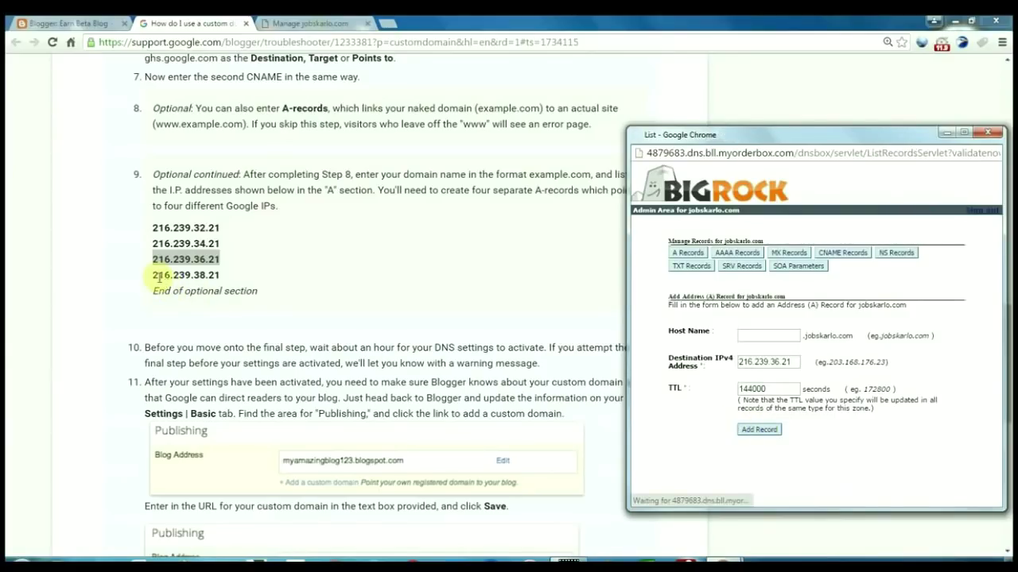
# Add the A record for 216.239.38.21 and close the BigRock DNS window
pyautogui.moveTo(152, 276); pyautogui.dragTo(227, 278)
pyautogui.hotkey('ctrl', 'c')
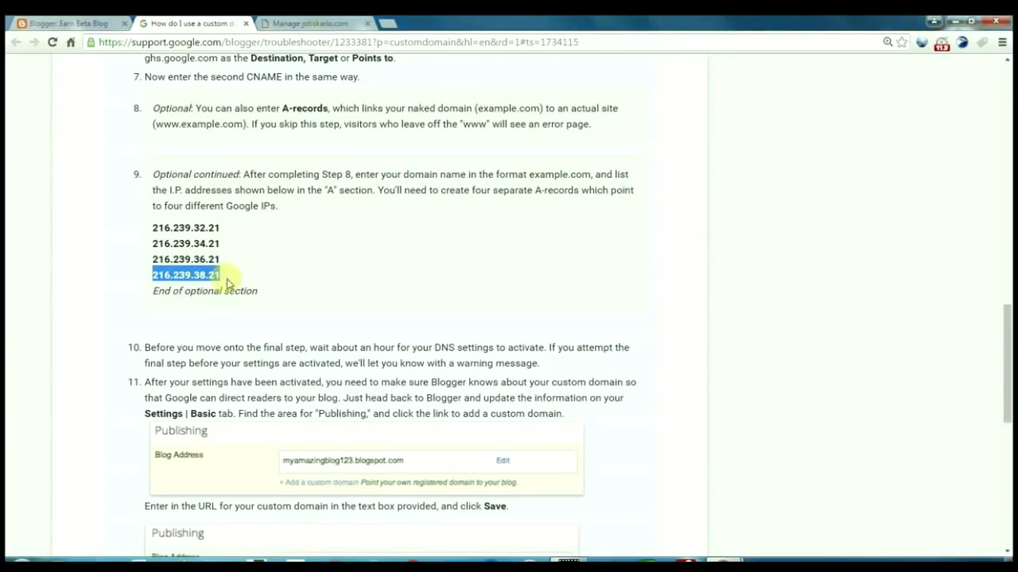
pyautogui.click(772, 524)
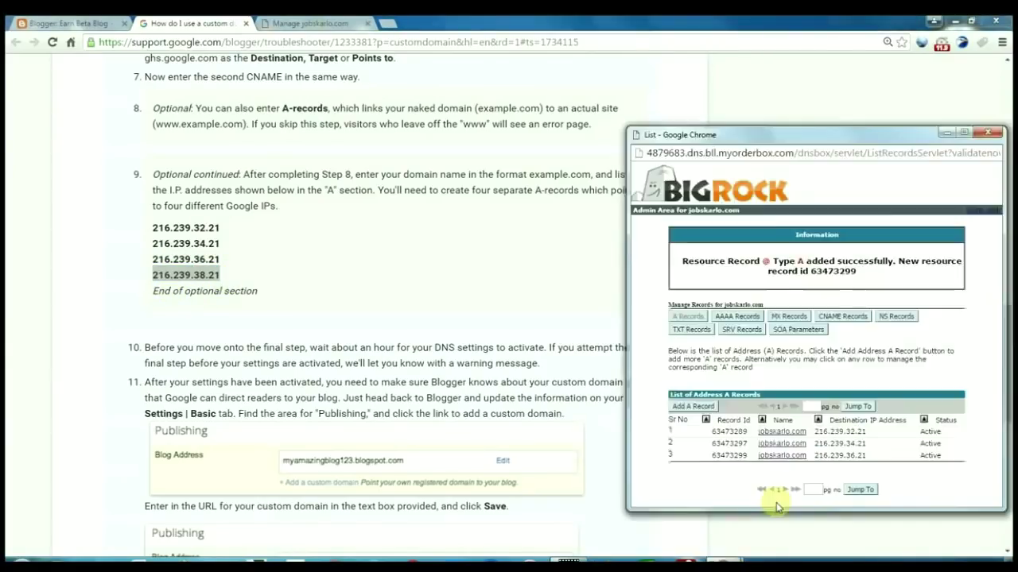
pyautogui.click(704, 409)
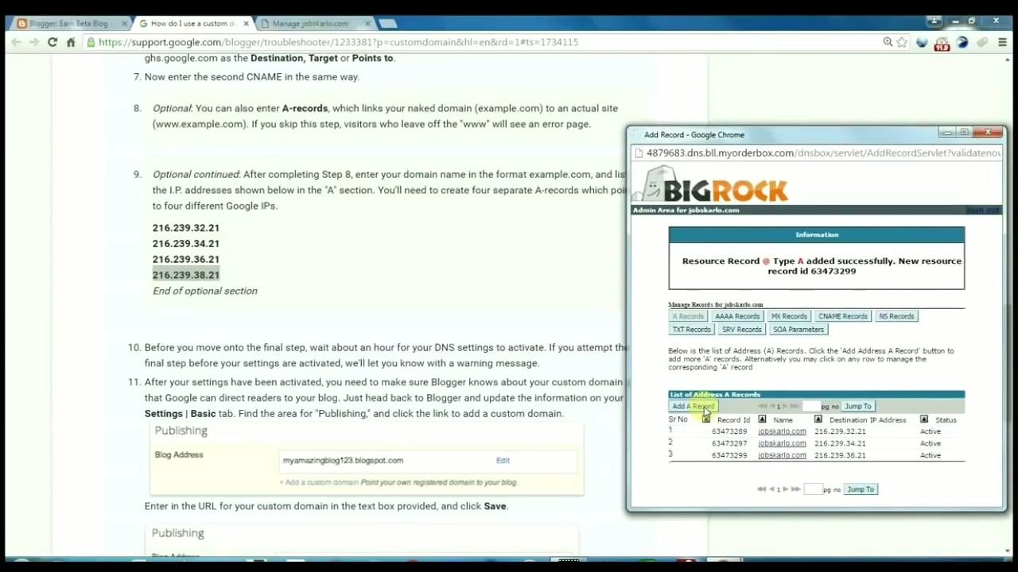
pyautogui.click(703, 408)
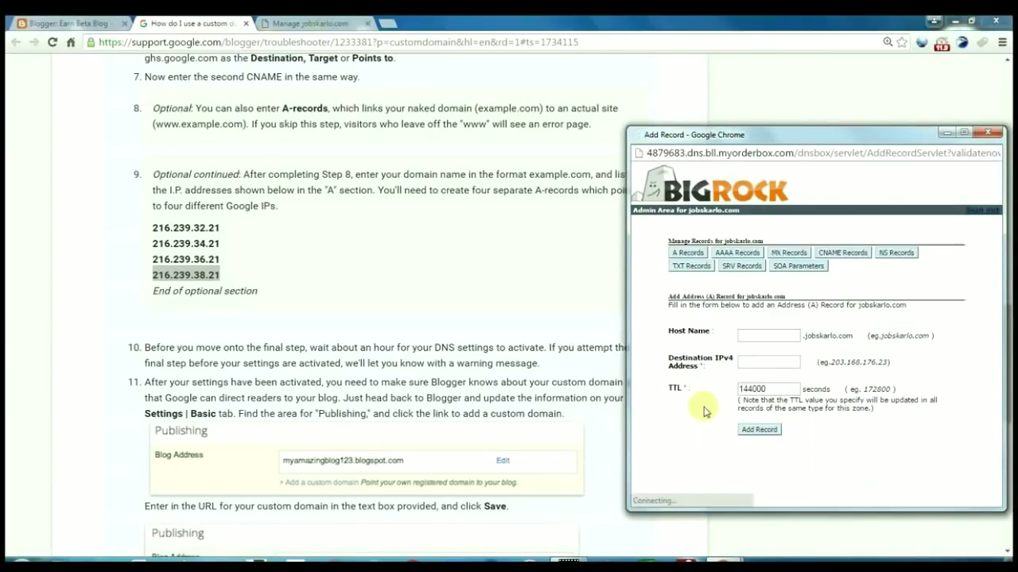
pyautogui.click(745, 362)
pyautogui.hotkey('ctrl', 'v')
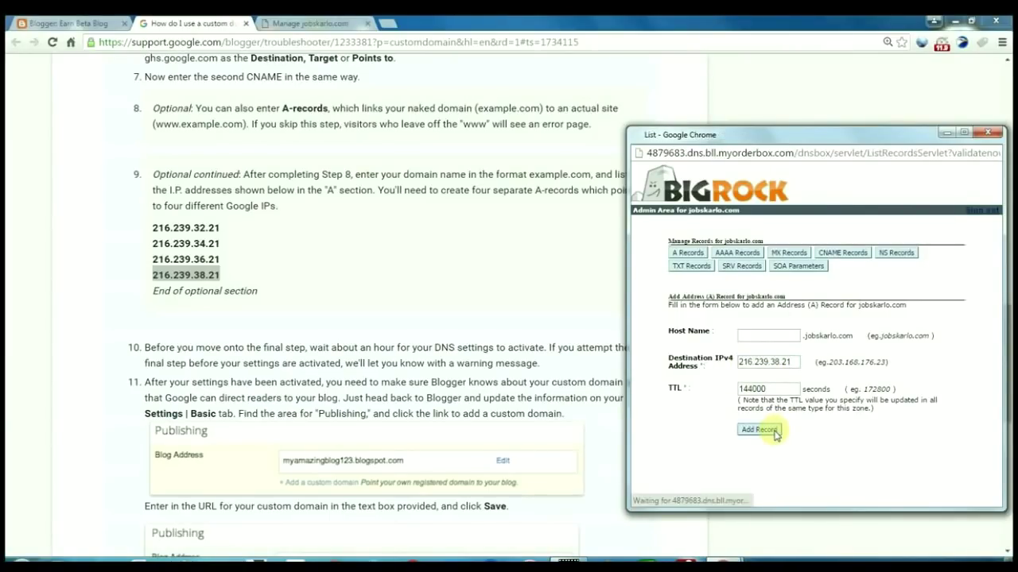
pyautogui.click(986, 134)
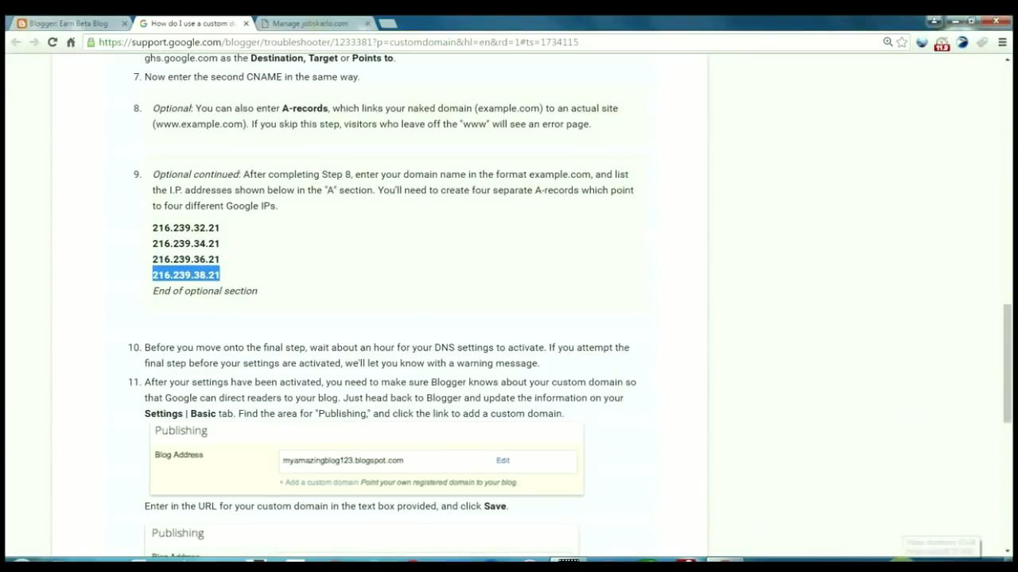
pyautogui.hotkey('ctrl', 'shift', 'Tab')
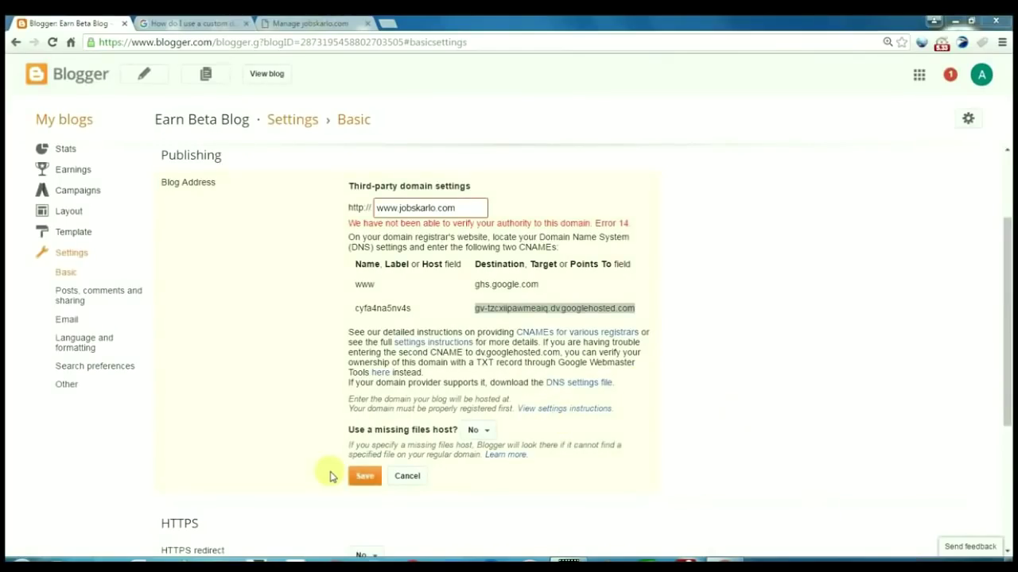
pyautogui.click(363, 481)
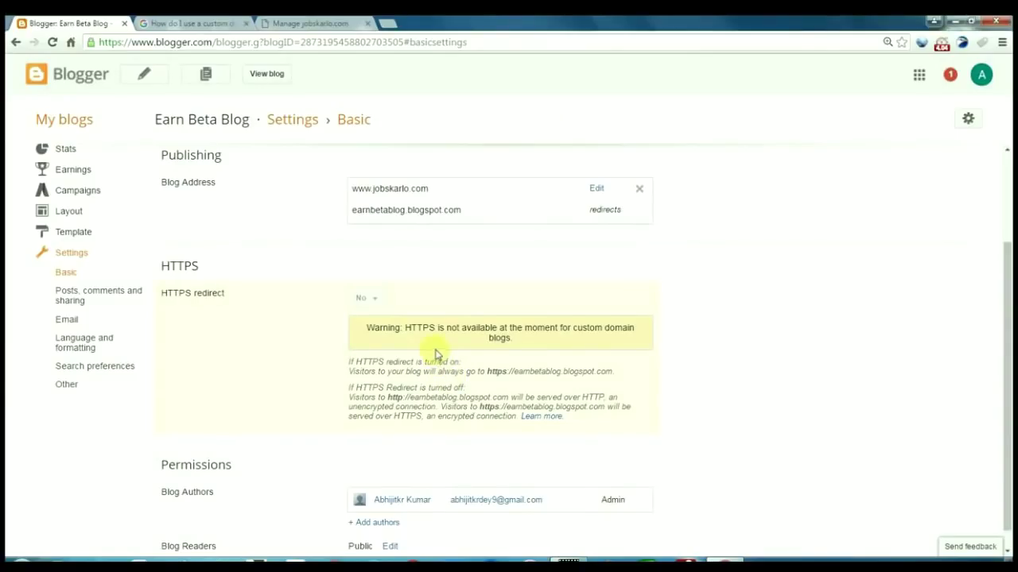
pyautogui.click(595, 190)
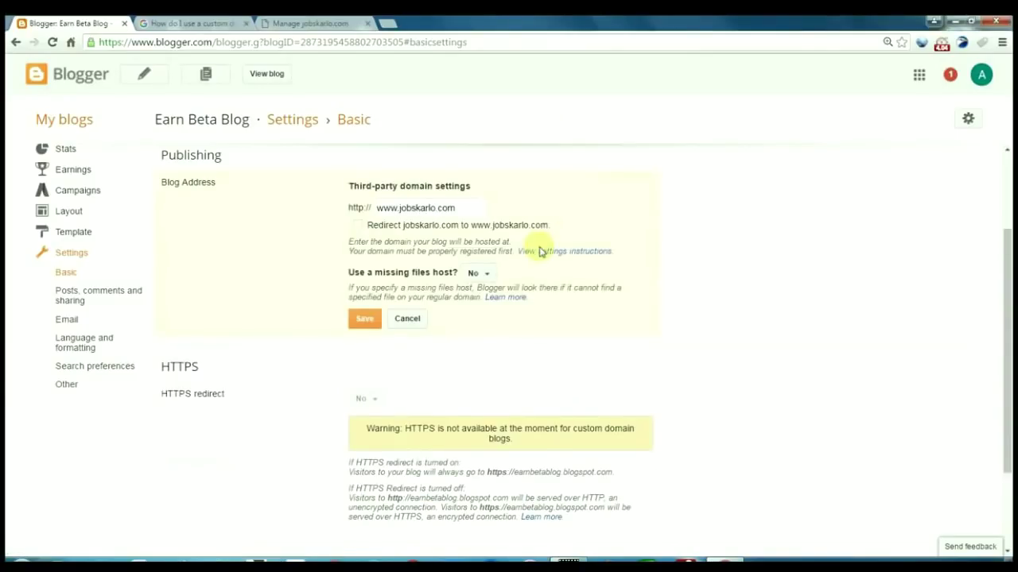
pyautogui.click(359, 226)
pyautogui.click(365, 319)
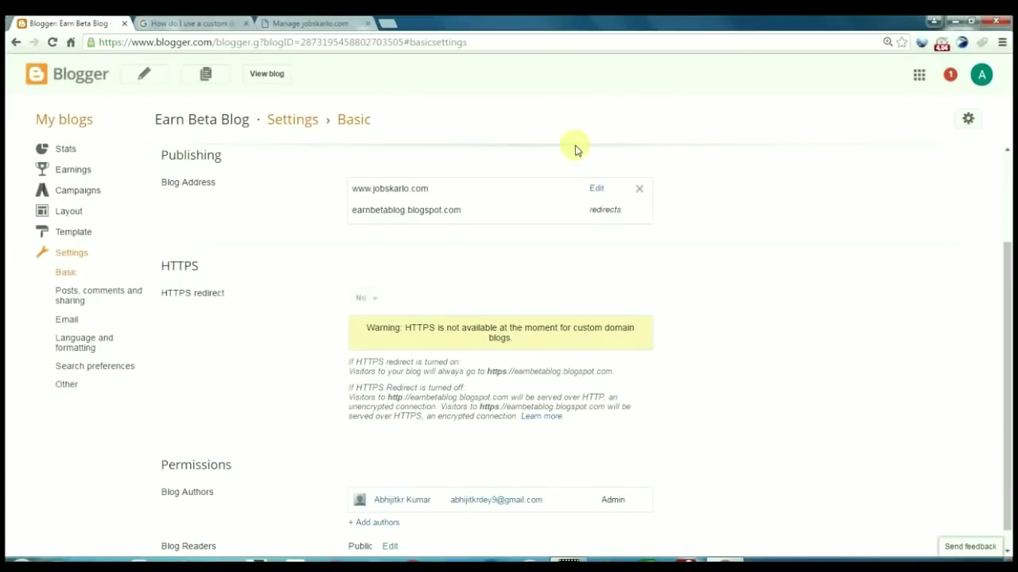
pyautogui.click(265, 75)
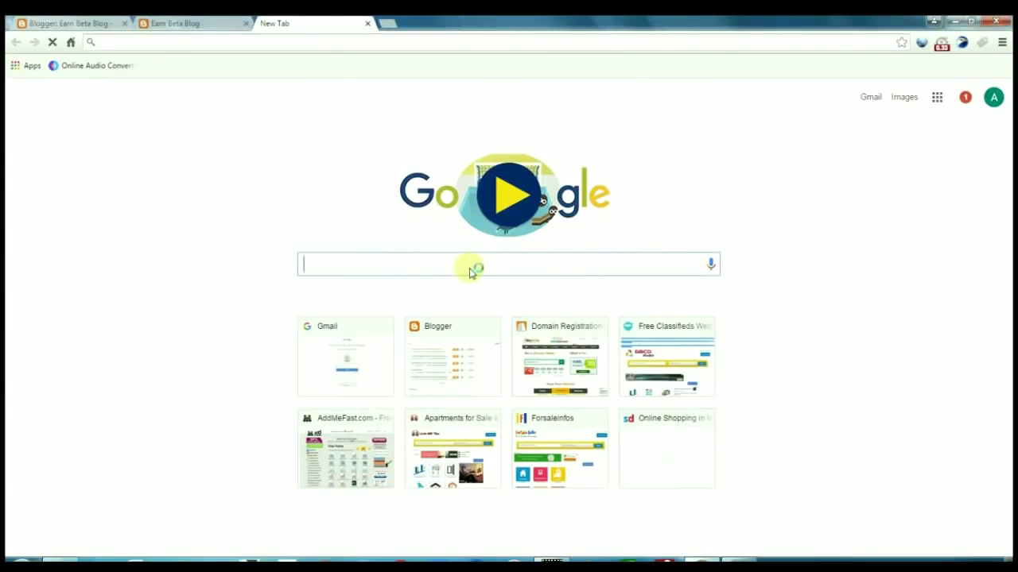
# Search Google for 'blogger responsive templates' via the address bar suggestion
pyautogui.write('blogger')
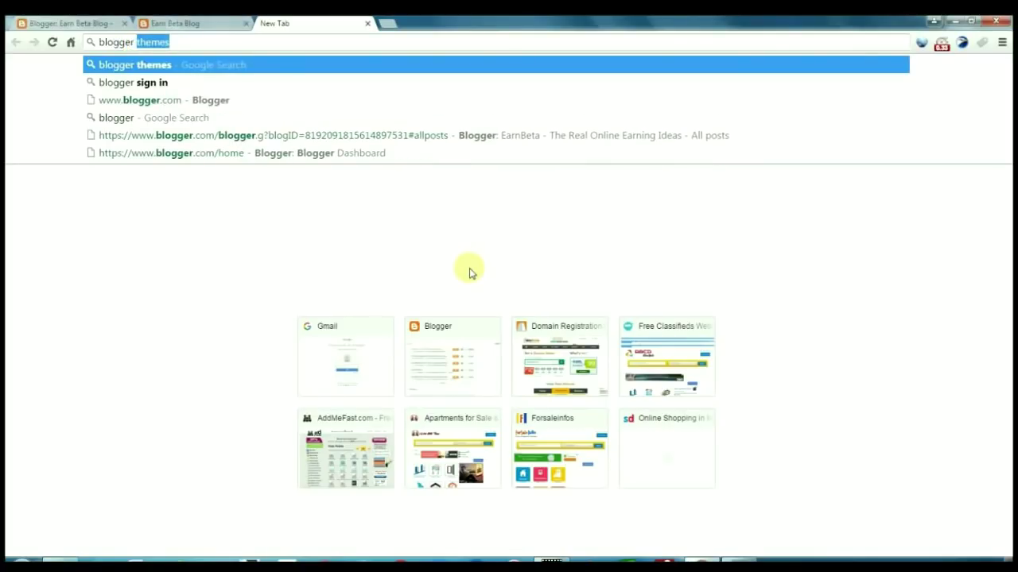
pyautogui.write(' res')
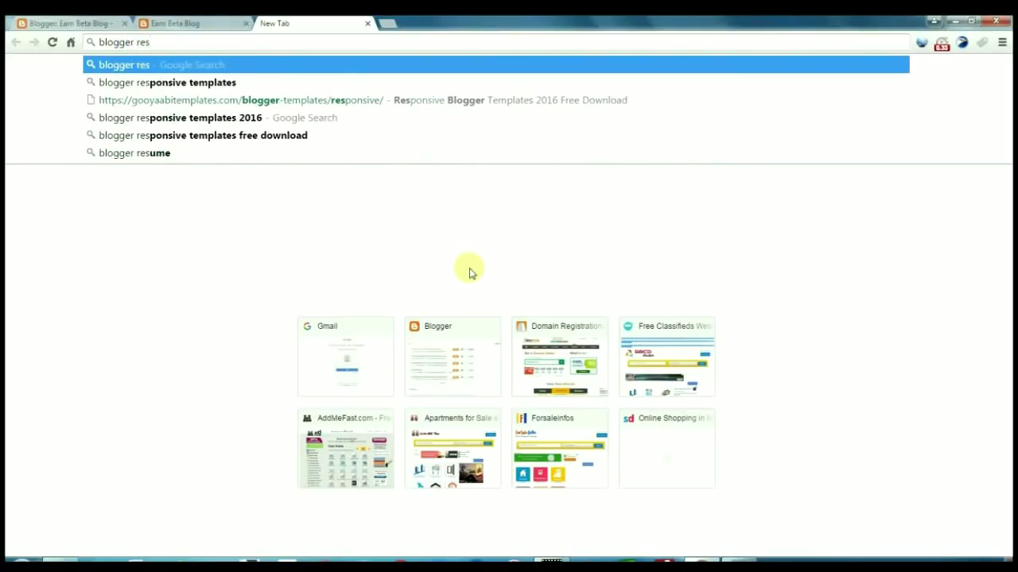
pyautogui.press('Down')
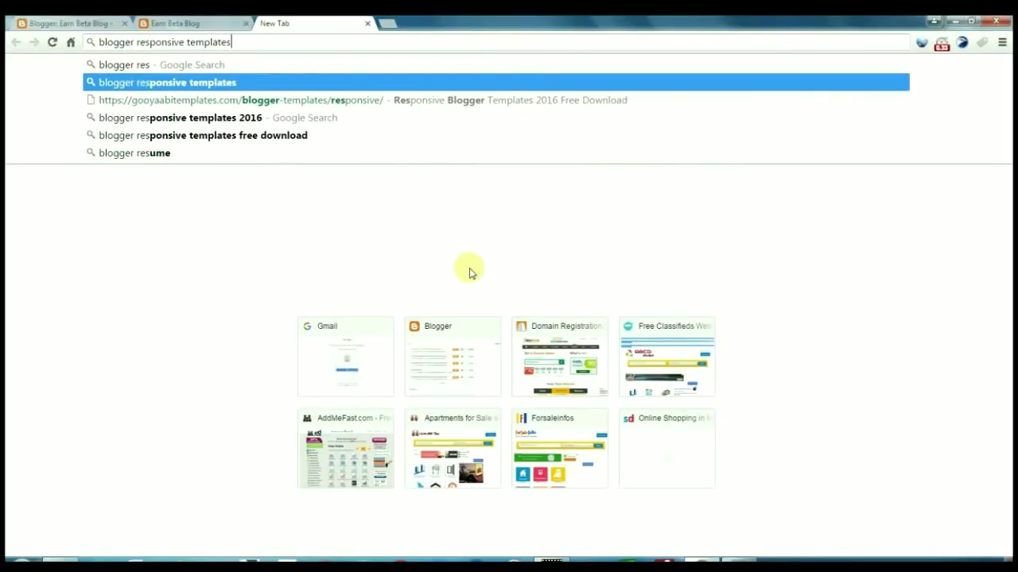
pyautogui.press('Return')
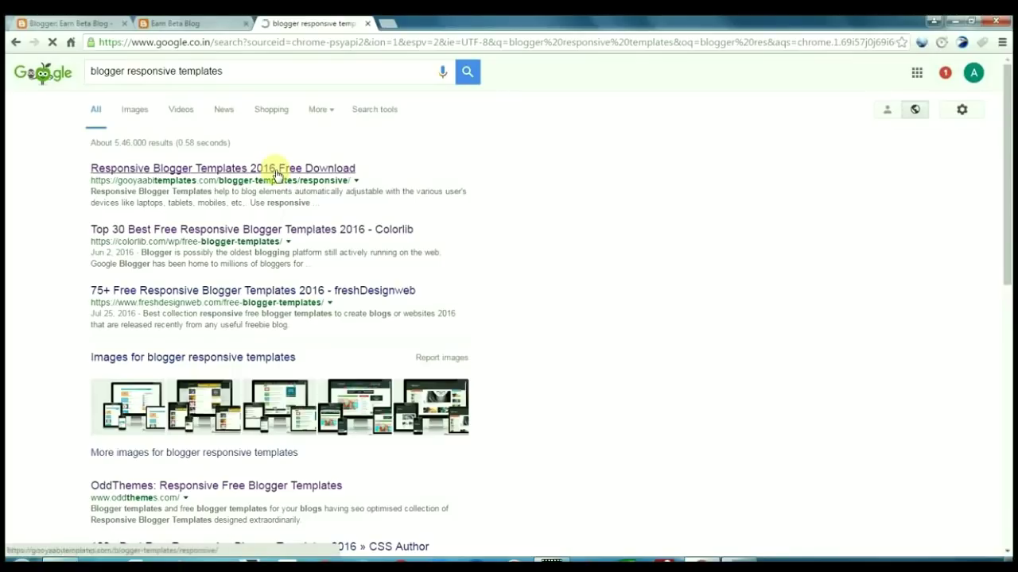
# Find G Vusion 2 on page 2 of Gooyaabi's templates and download its zip
pyautogui.click(277, 172)
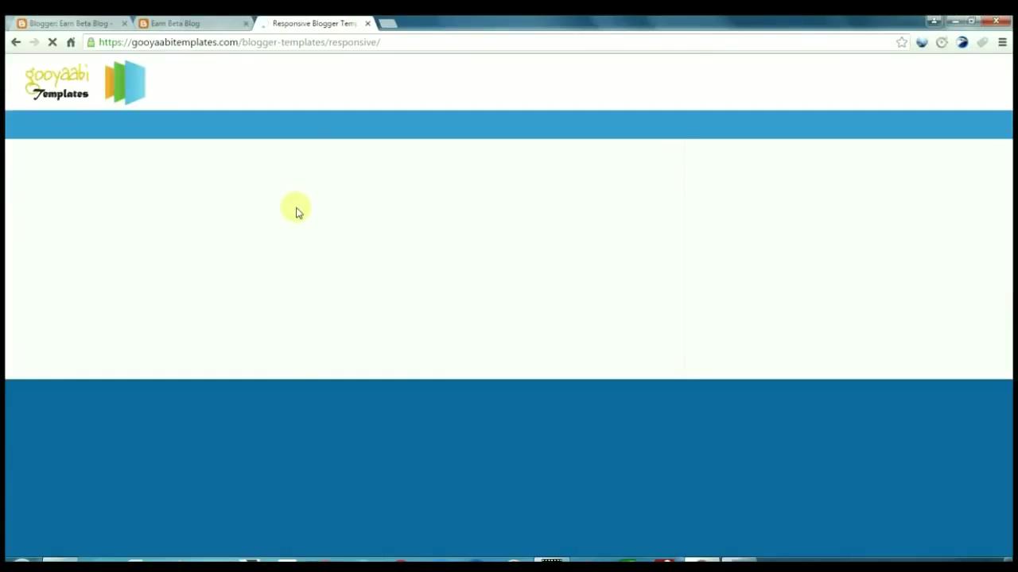
pyautogui.scroll(-10, 301, 388)
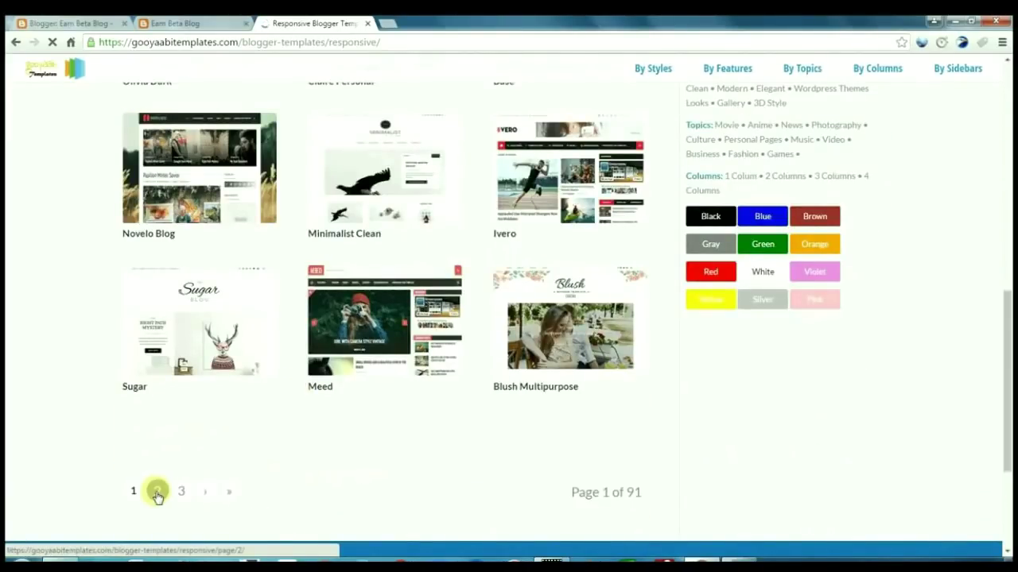
pyautogui.scroll(3, 193, 429)
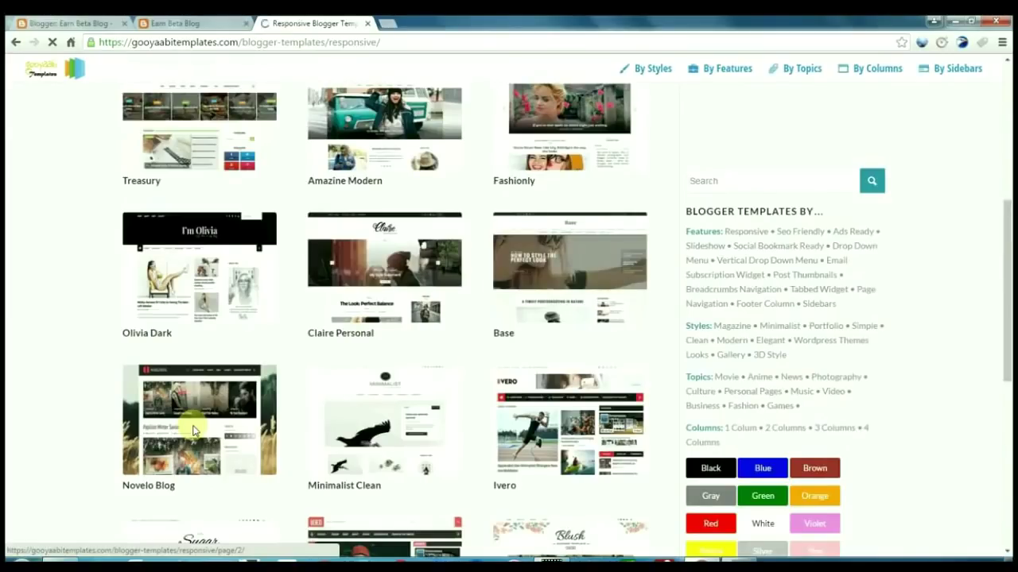
pyautogui.click(205, 425)
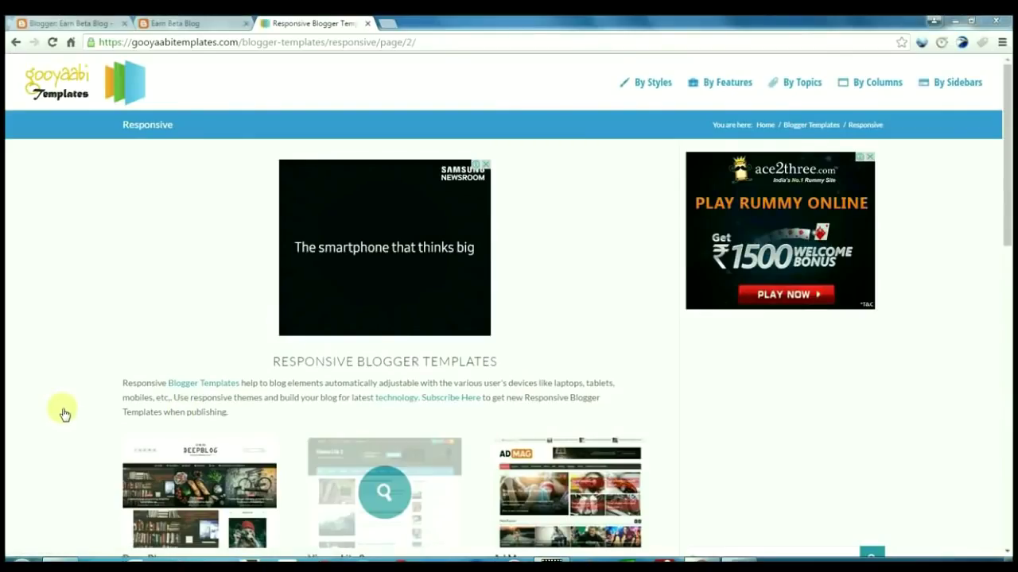
pyautogui.scroll(-15, 66, 414)
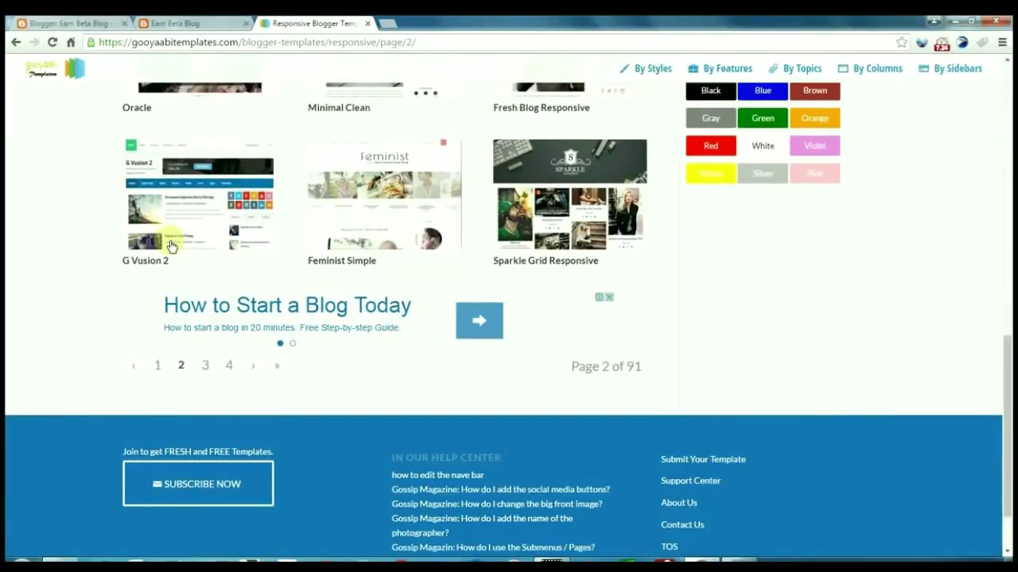
pyautogui.click(196, 225)
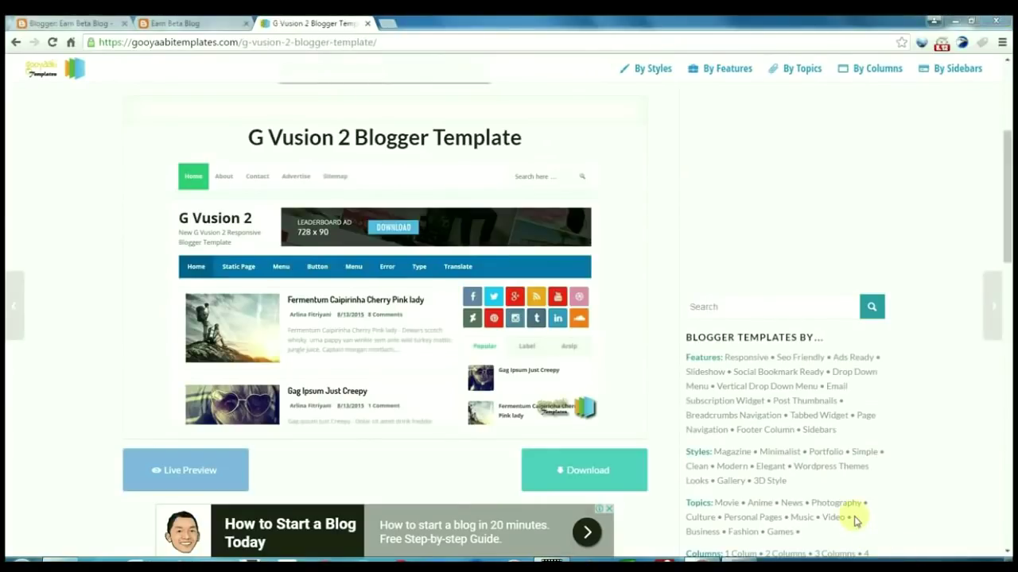
pyautogui.click(583, 472)
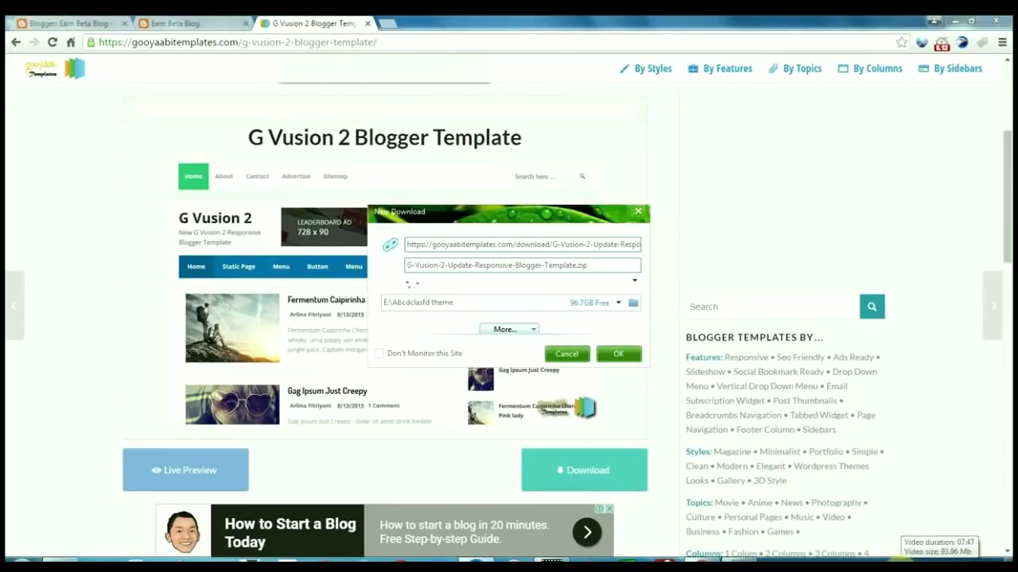
pyautogui.click(904, 513)
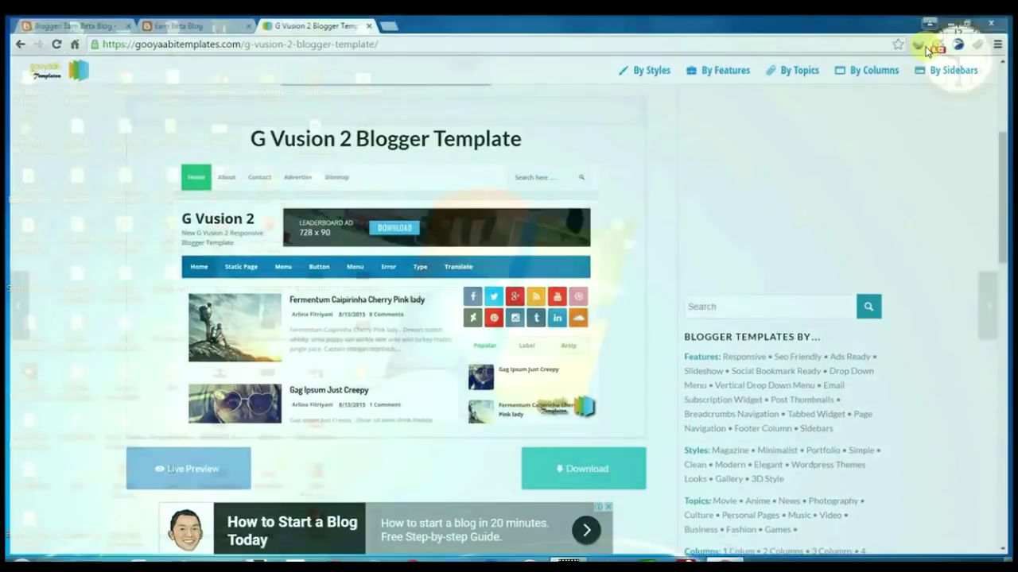
# Extract the G Vusion template zip and open the extracted template folder
pyautogui.click(954, 20)
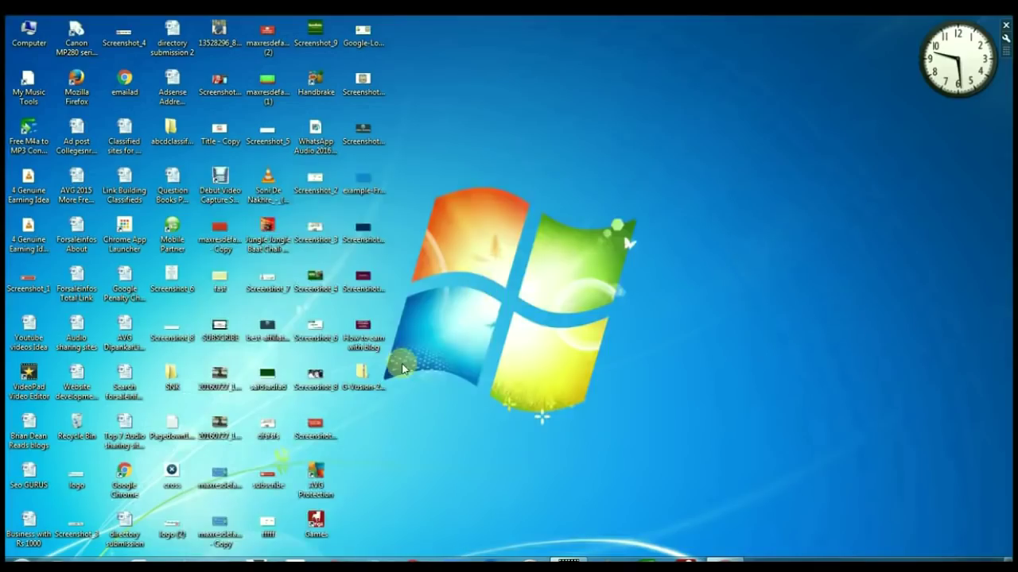
pyautogui.click(369, 380)
pyautogui.rightClick(367, 378)
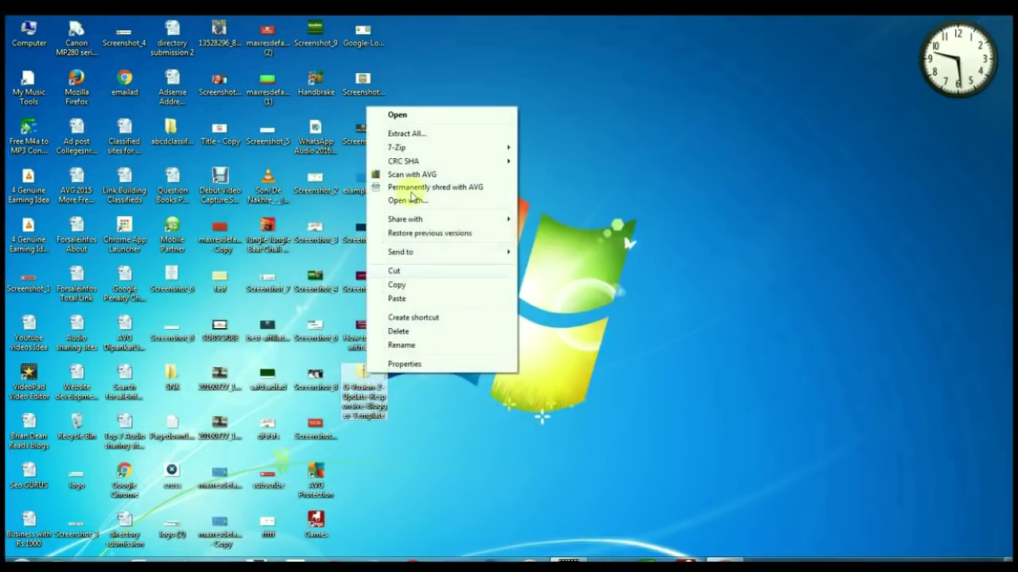
pyautogui.click(413, 133)
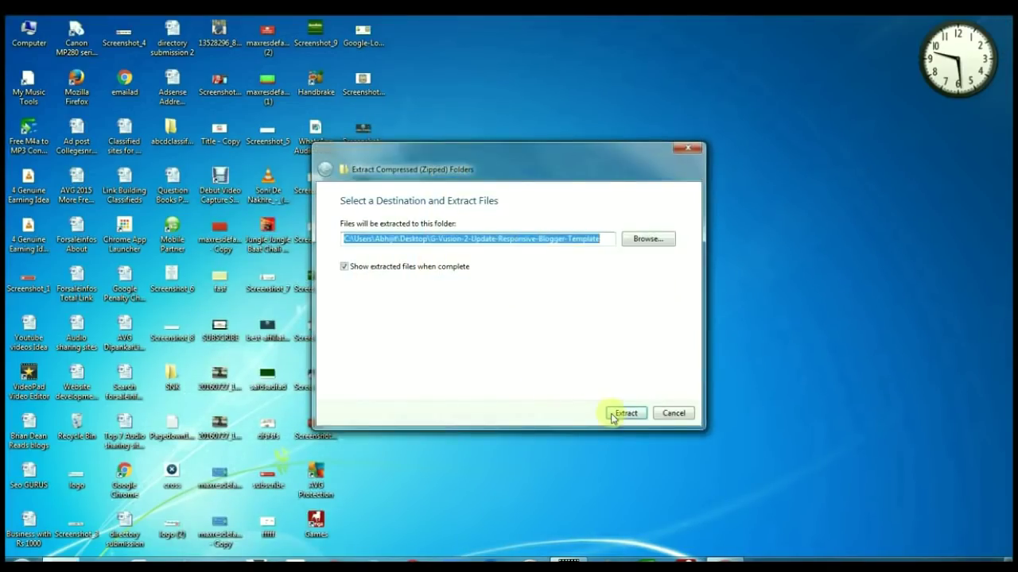
pyautogui.click(623, 416)
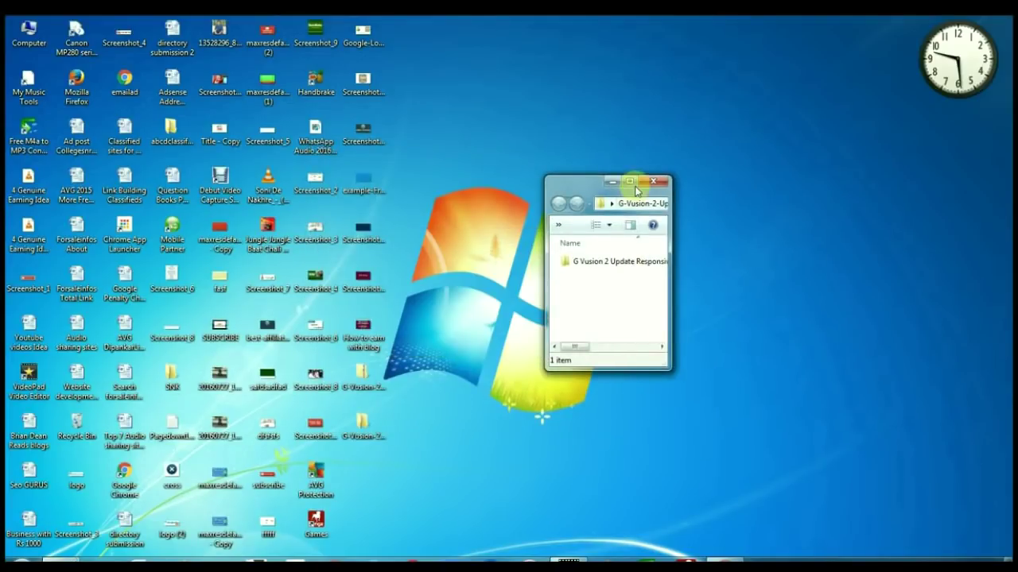
pyautogui.click(630, 181)
pyautogui.doubleClick(251, 104)
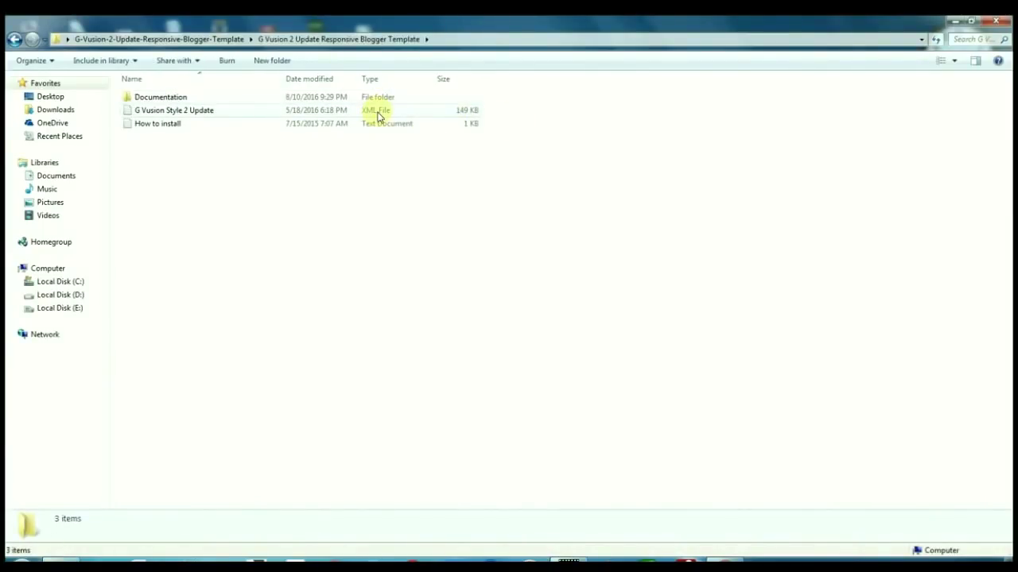
# Open the G Vusion Style 2 Update XML in WordPad and copy all its code
pyautogui.click(367, 115)
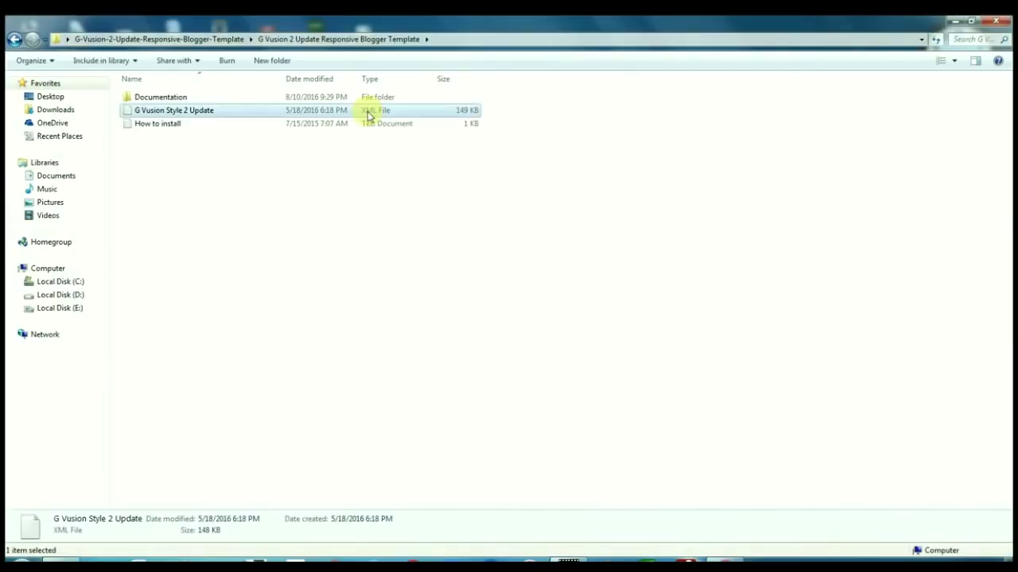
pyautogui.doubleClick(367, 116)
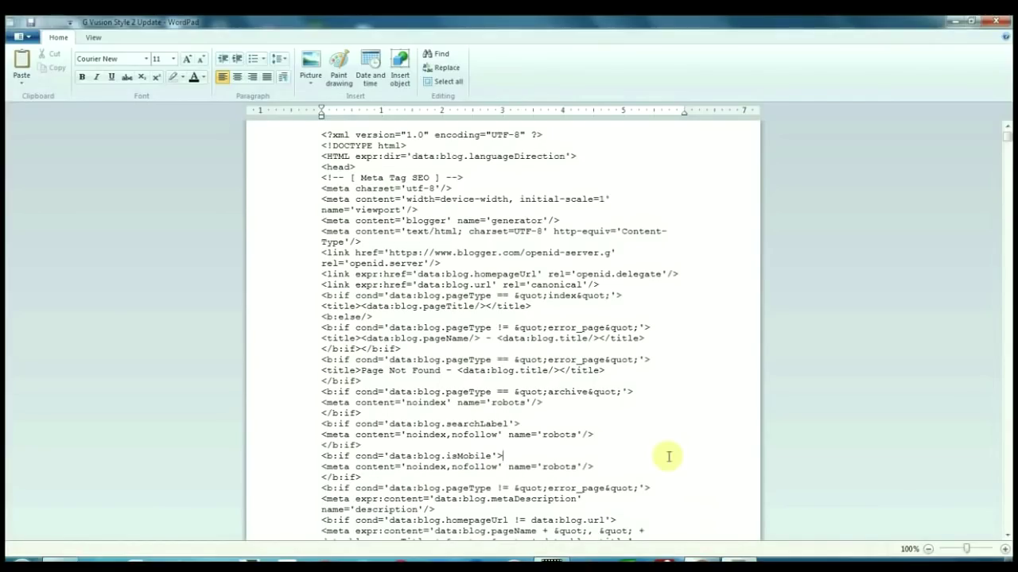
pyautogui.hotkey('ctrl', 'a')
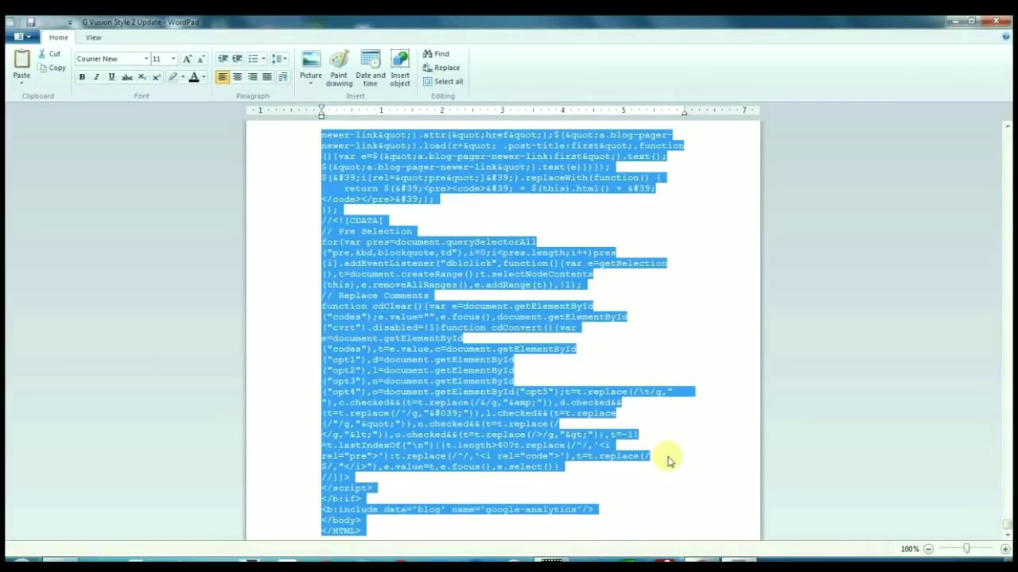
pyautogui.hotkey('ctrl', 'c')
pyautogui.click(569, 430)
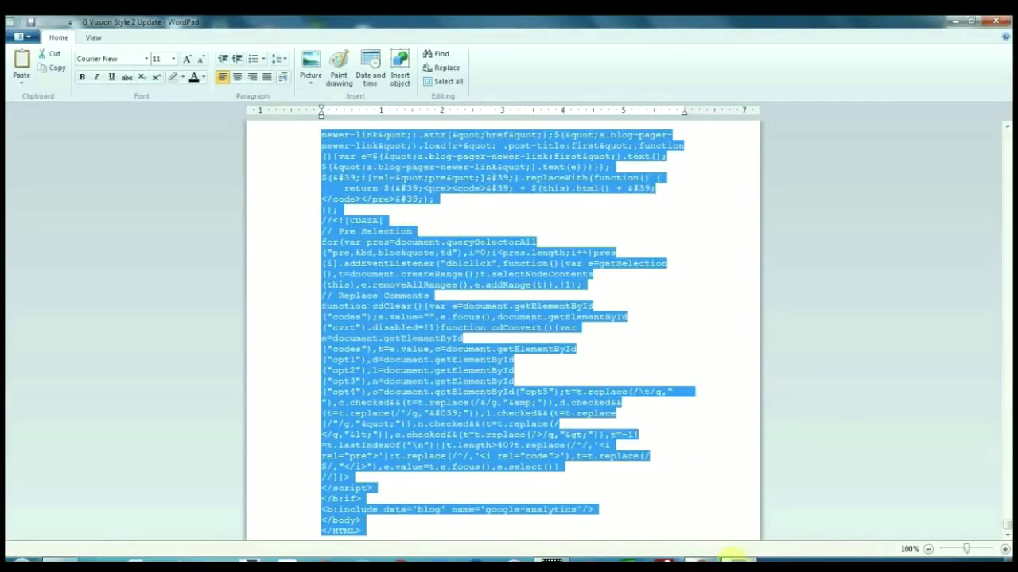
pyautogui.hotkey('alt', 'Tab')
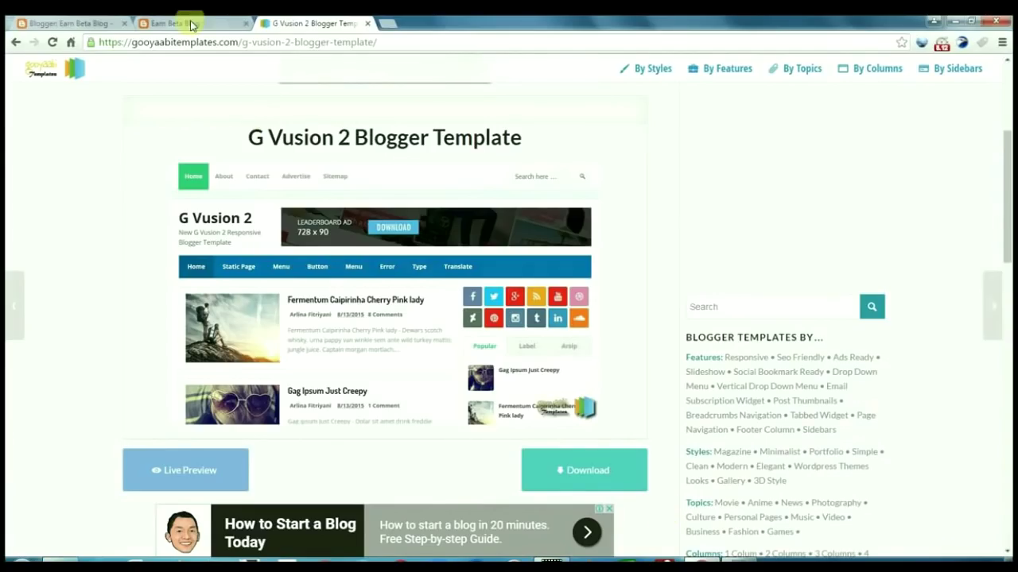
# Replace the blog's Edit HTML code with the copied G Vusion code, save it, and view the blog
pyautogui.click(193, 22)
pyautogui.click(103, 21)
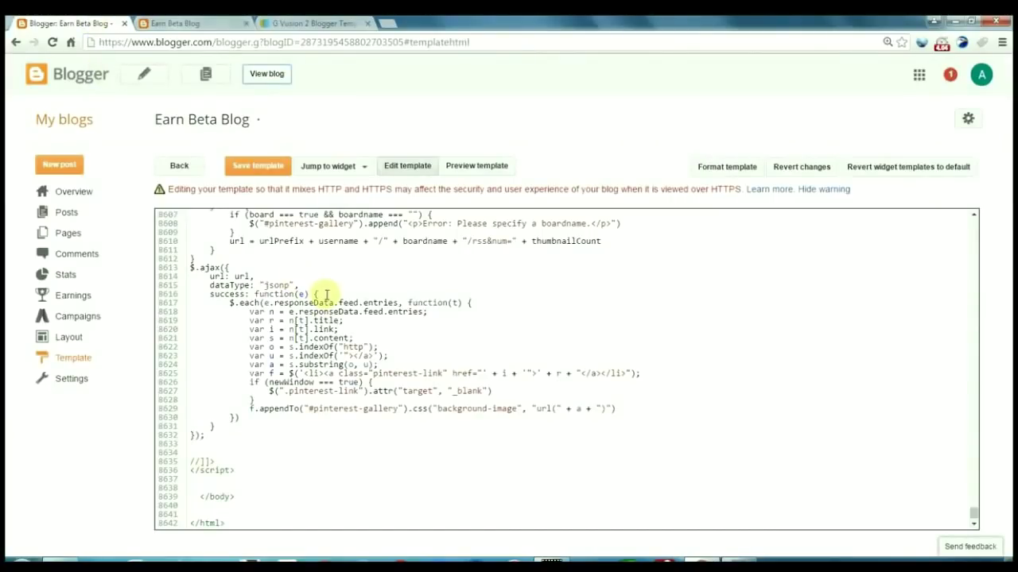
pyautogui.hotkey('ctrl', 'a')
pyautogui.press('Delete')
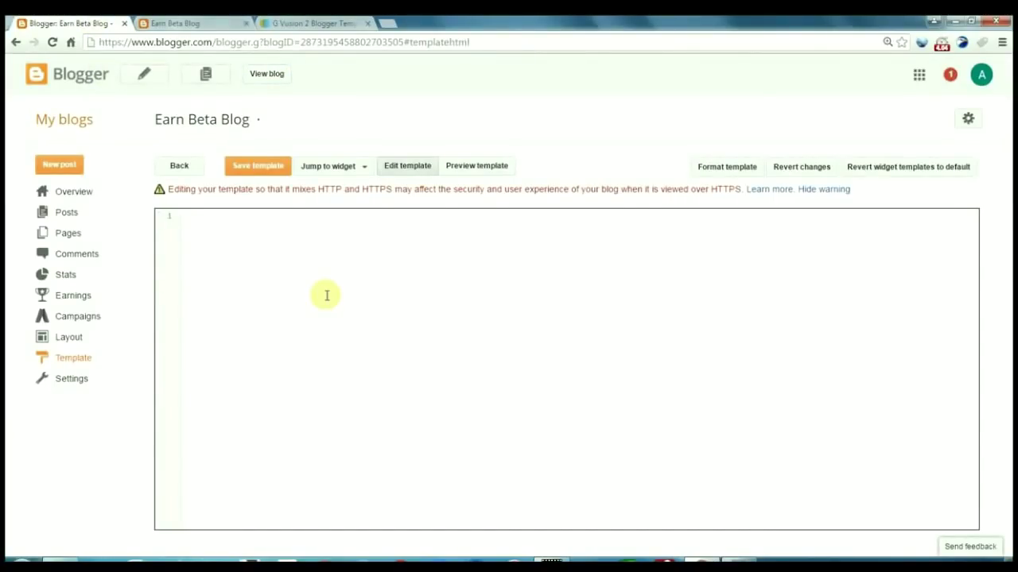
pyautogui.hotkey('ctrl', 'v')
pyautogui.click(251, 166)
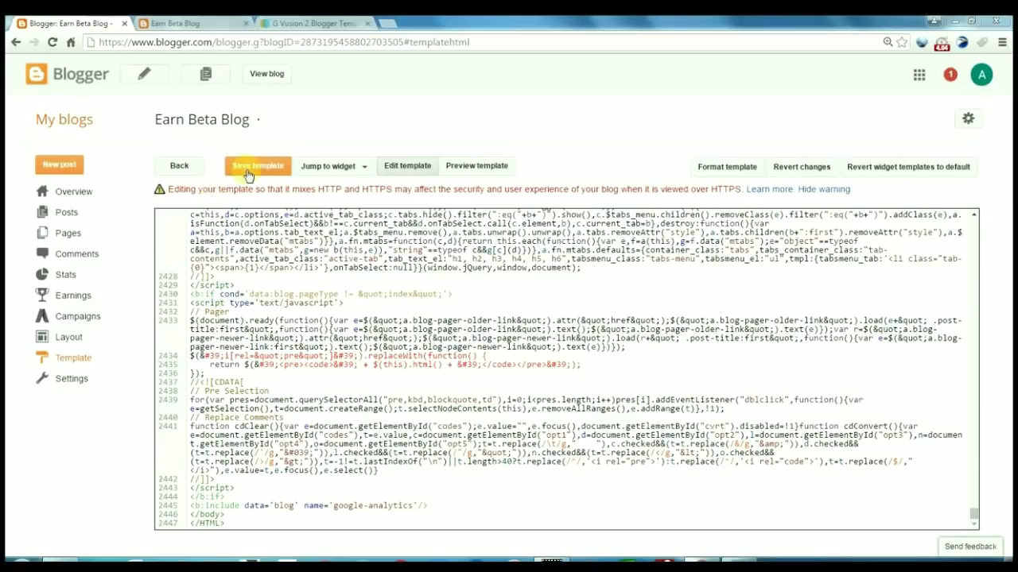
pyautogui.click(267, 74)
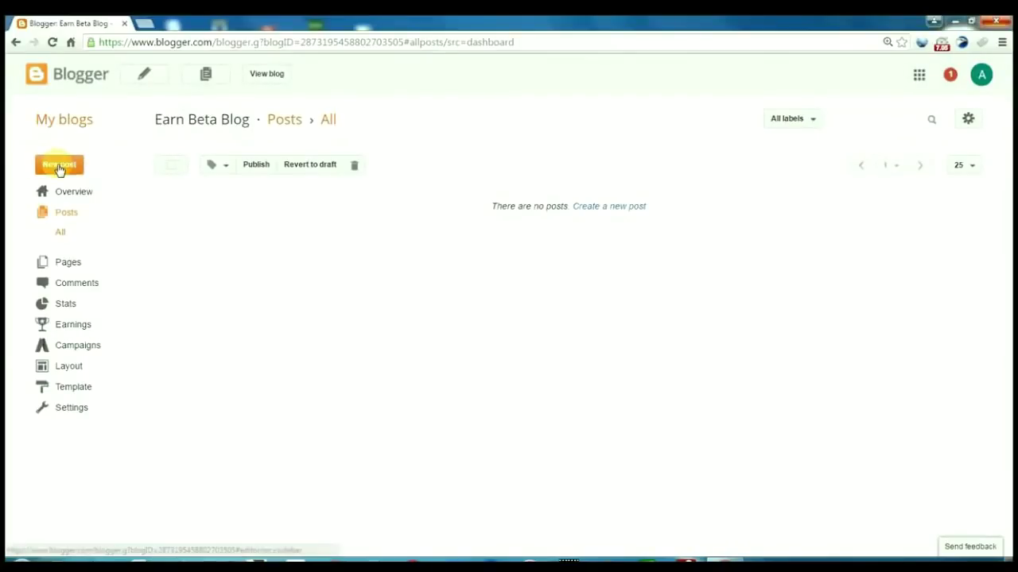
# Start a new post titled 'My first Earning Blog' and paste that phrase twice into the body
pyautogui.click(60, 166)
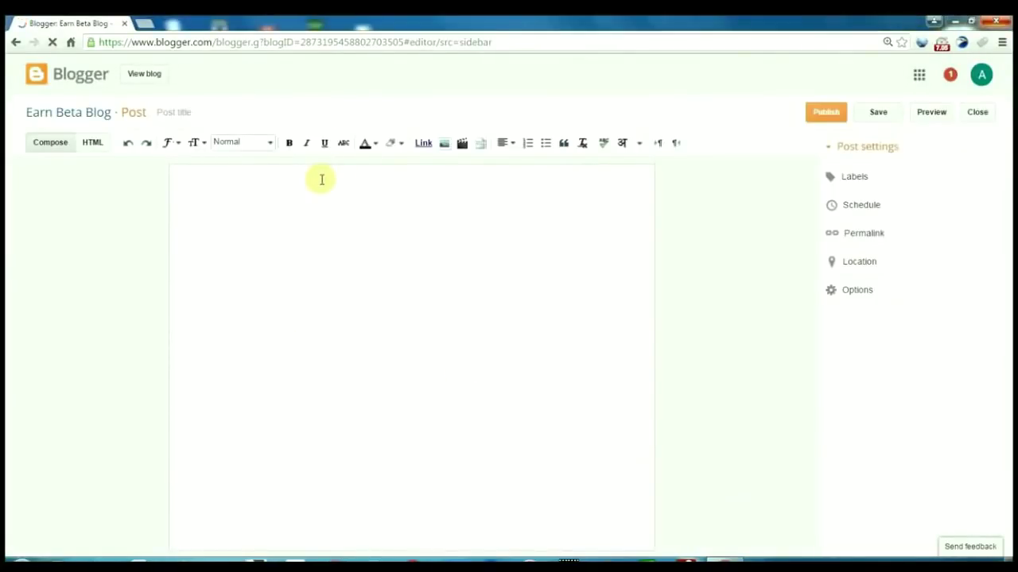
pyautogui.click(216, 115)
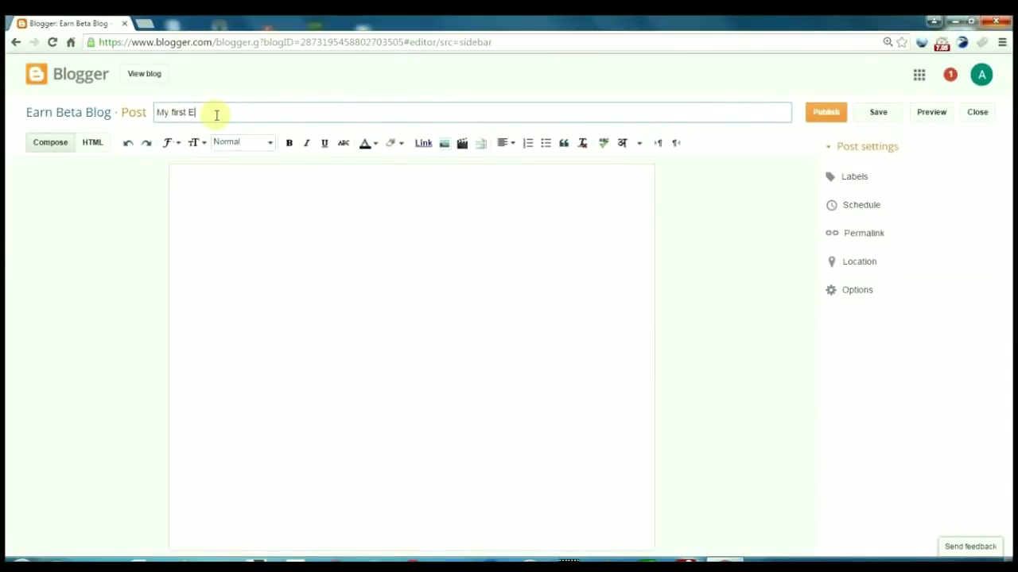
pyautogui.write('My first Earning Blog')
pyautogui.tripleClick(217, 115)
pyautogui.click(242, 199)
pyautogui.hotkey('ctrl', 'v')
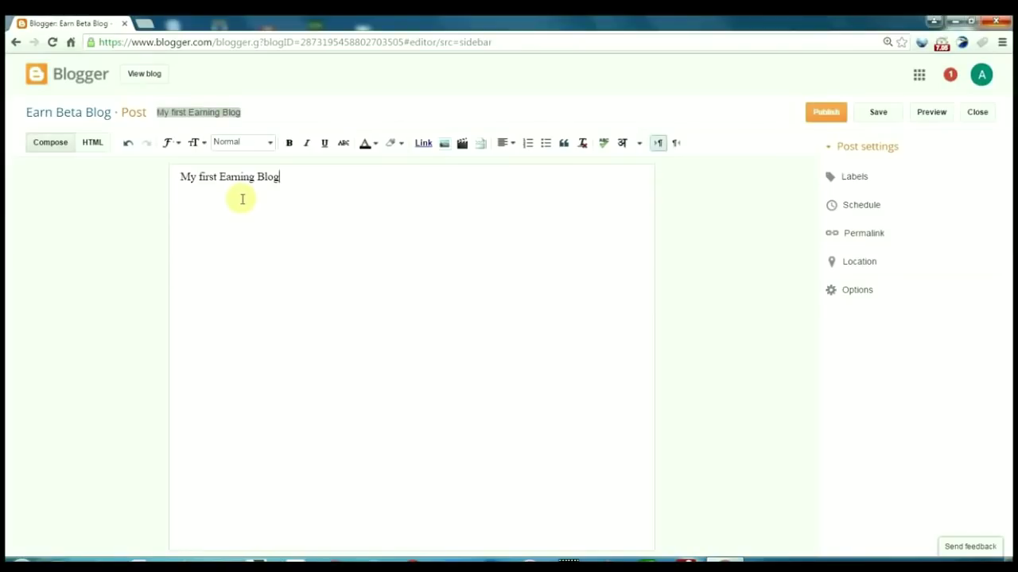
pyautogui.write('.')
pyautogui.hotkey('ctrl', 'v')
pyautogui.moveTo(284, 177); pyautogui.dragTo(390, 177)
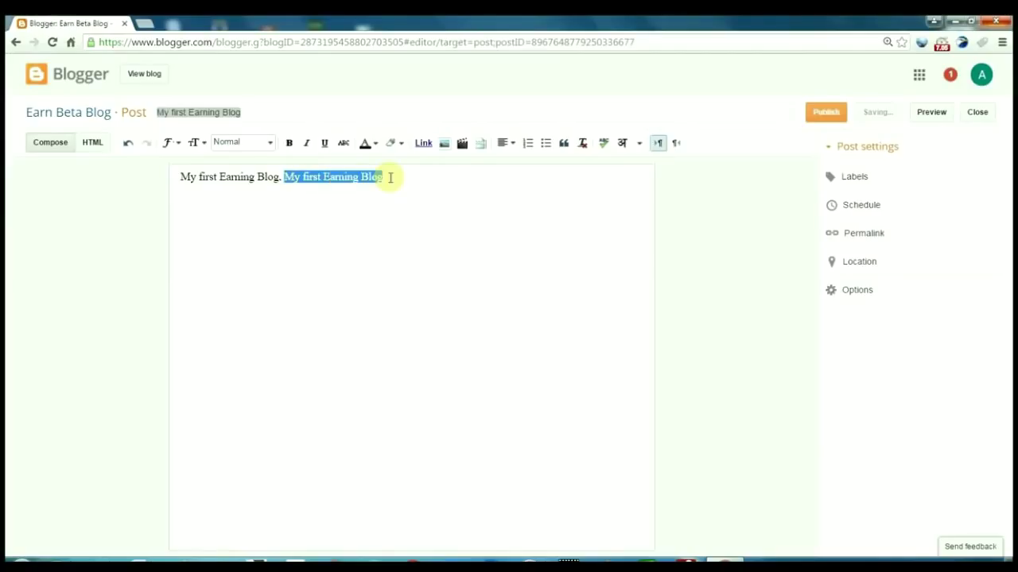
pyautogui.click(423, 144)
pyautogui.write('www.earnbeta.com')
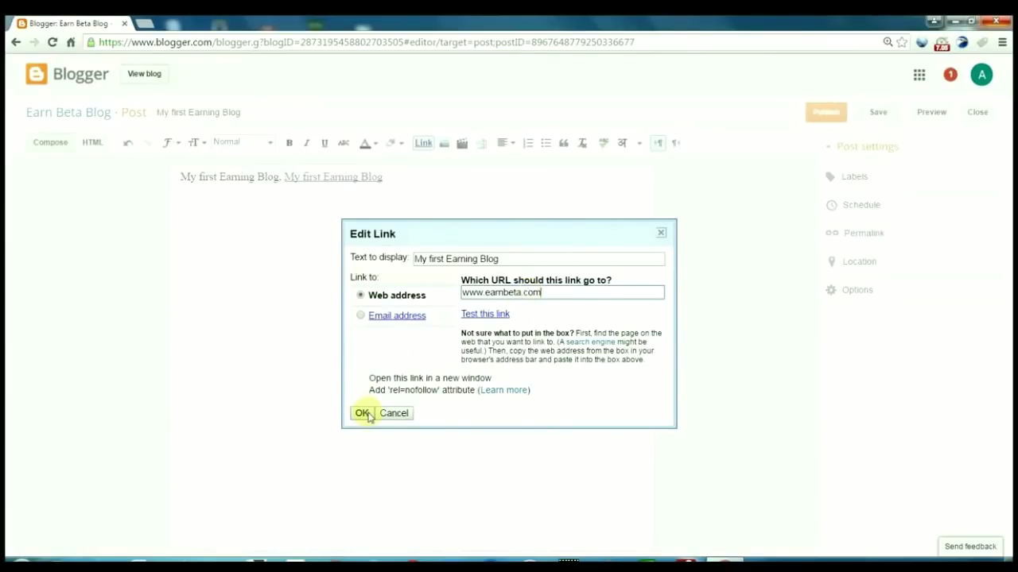
pyautogui.click(362, 413)
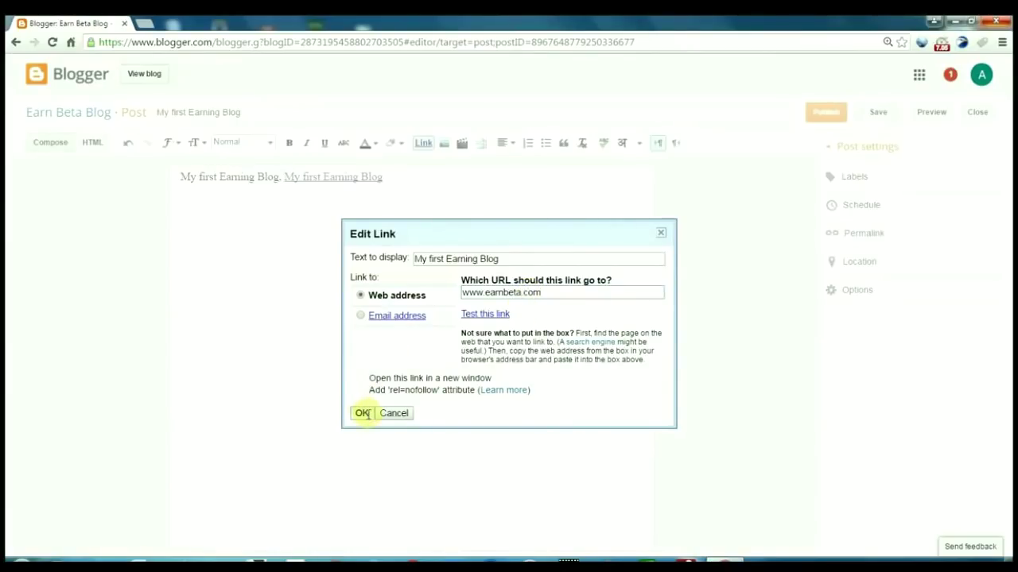
pyautogui.click(302, 260)
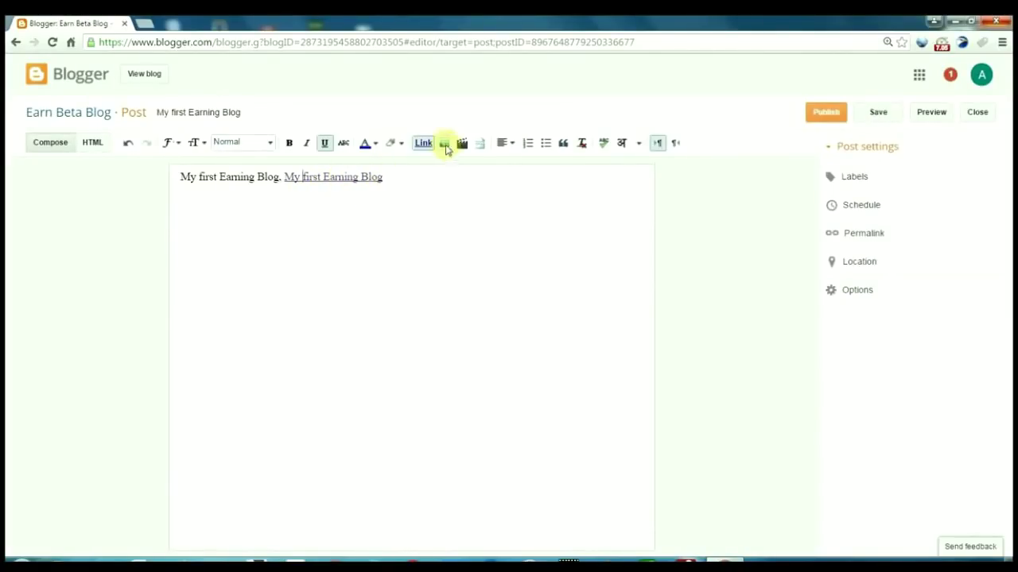
pyautogui.click(444, 144)
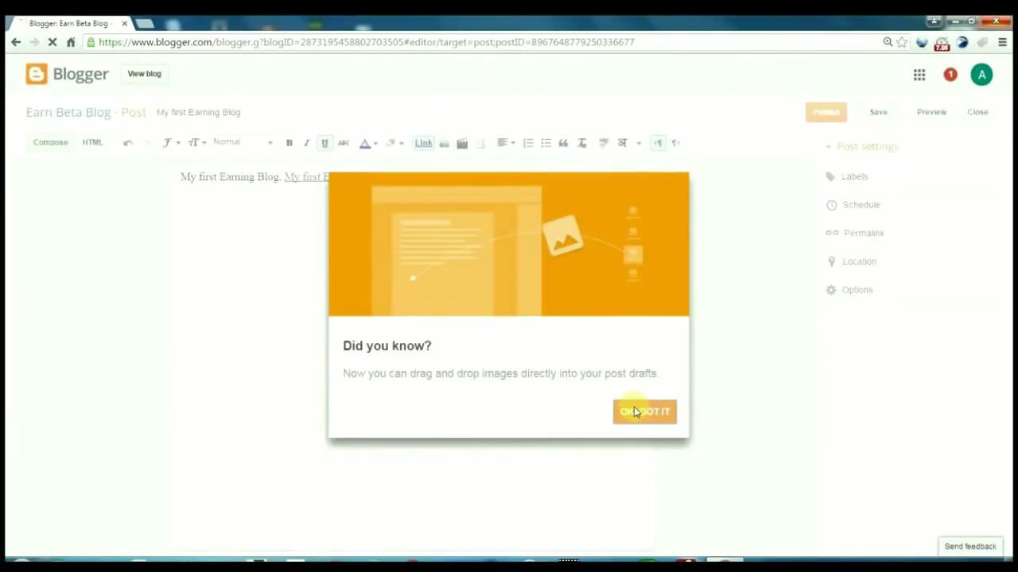
# Upload the Desktop image maxresdefault (2), the Download your YouTube Videos banner, into the post
pyautogui.click(634, 411)
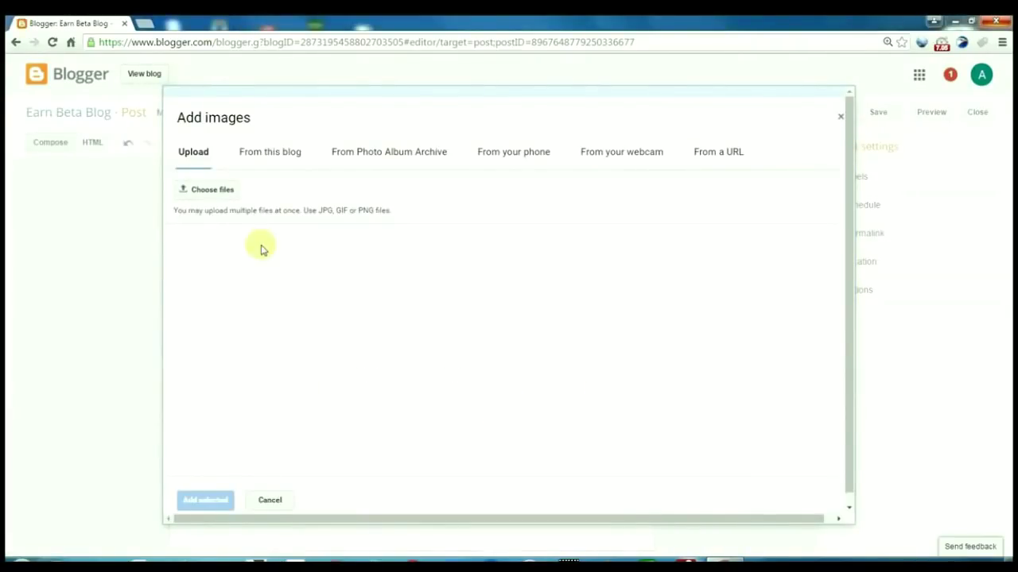
pyautogui.click(200, 191)
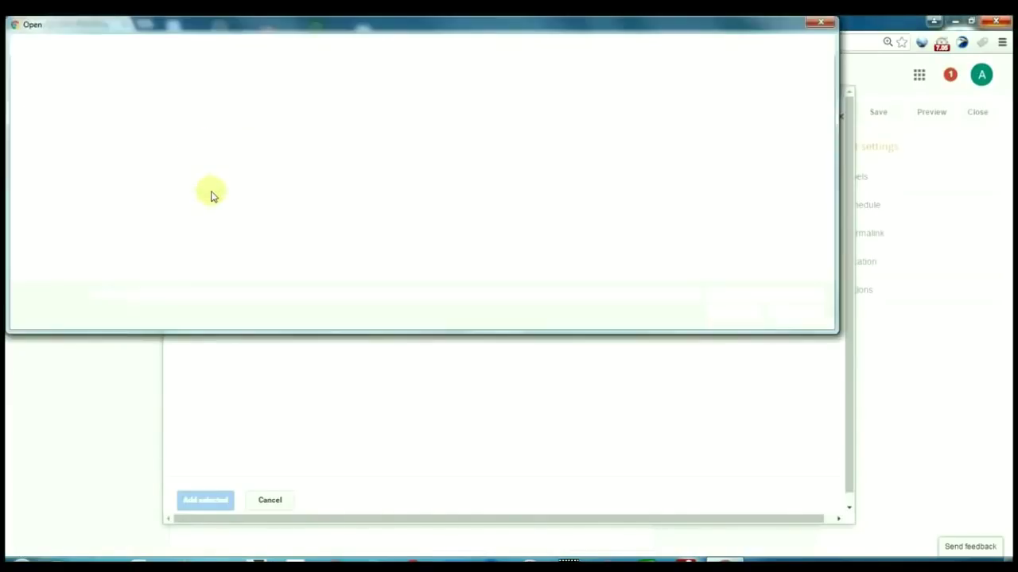
pyautogui.click(57, 102)
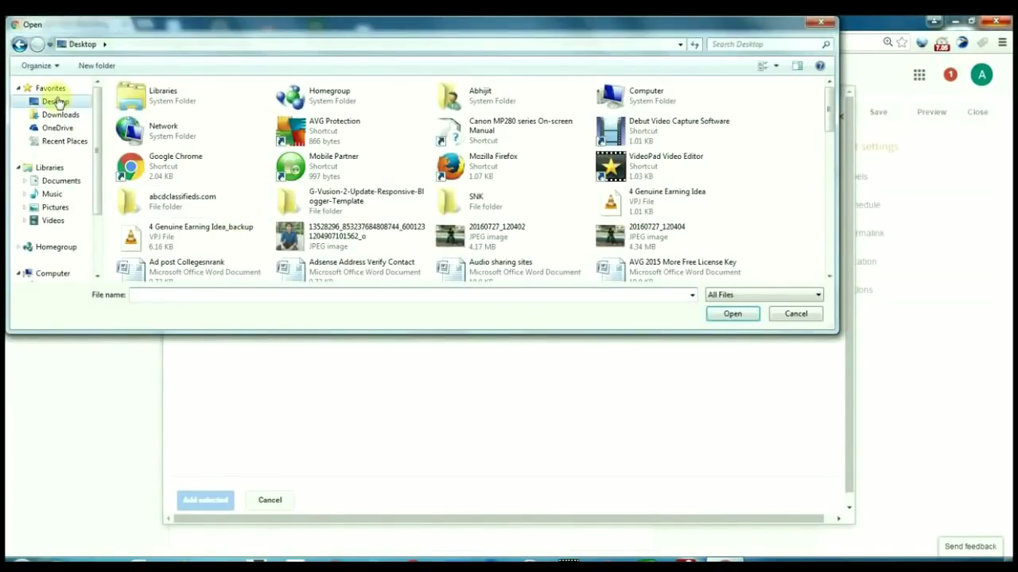
pyautogui.scroll(-5, 318, 139)
pyautogui.click(327, 123)
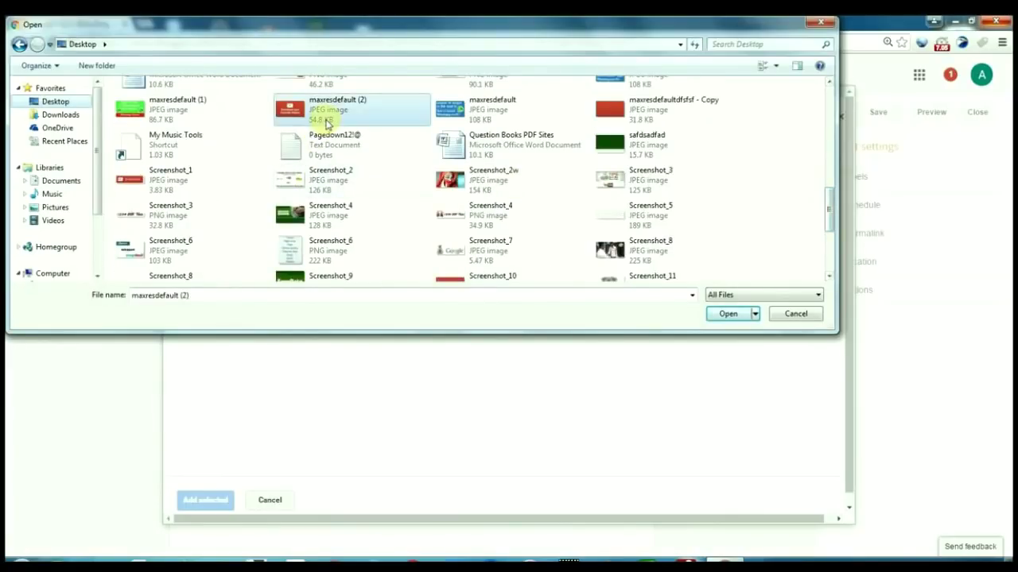
pyautogui.doubleClick(328, 123)
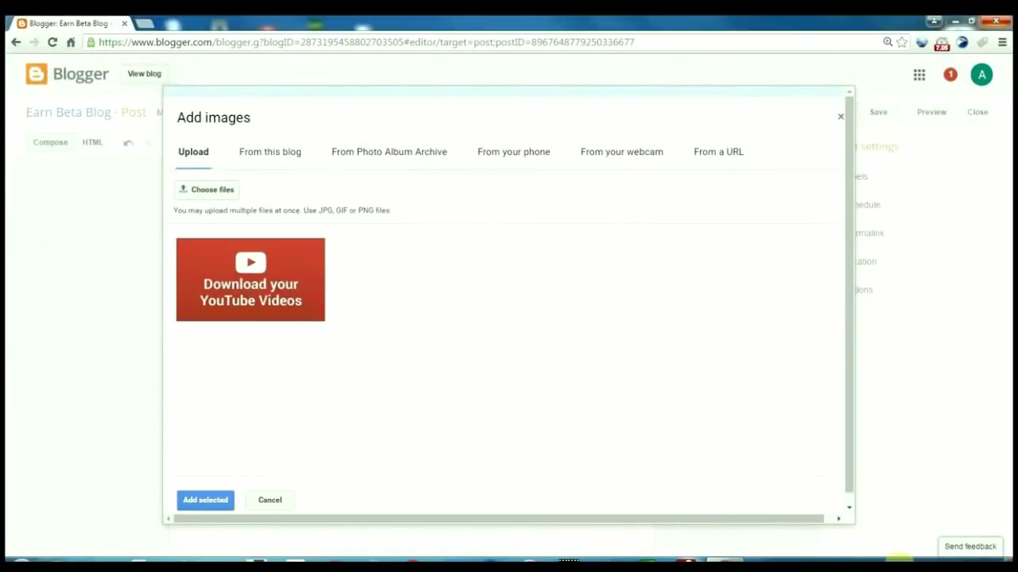
pyautogui.click(191, 507)
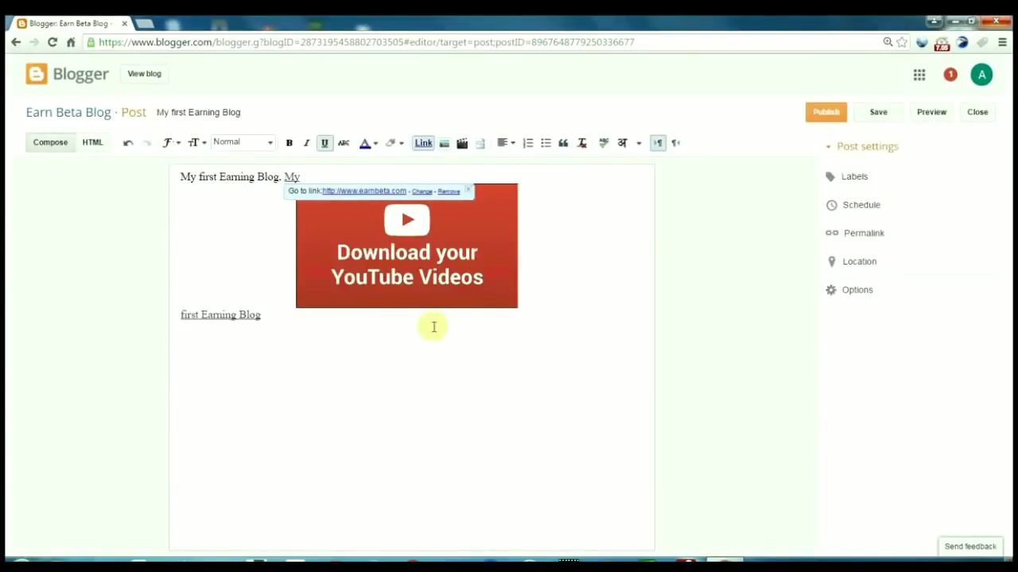
# Move the YouTube image below the linked phrase and set it to medium size
pyautogui.click(414, 259)
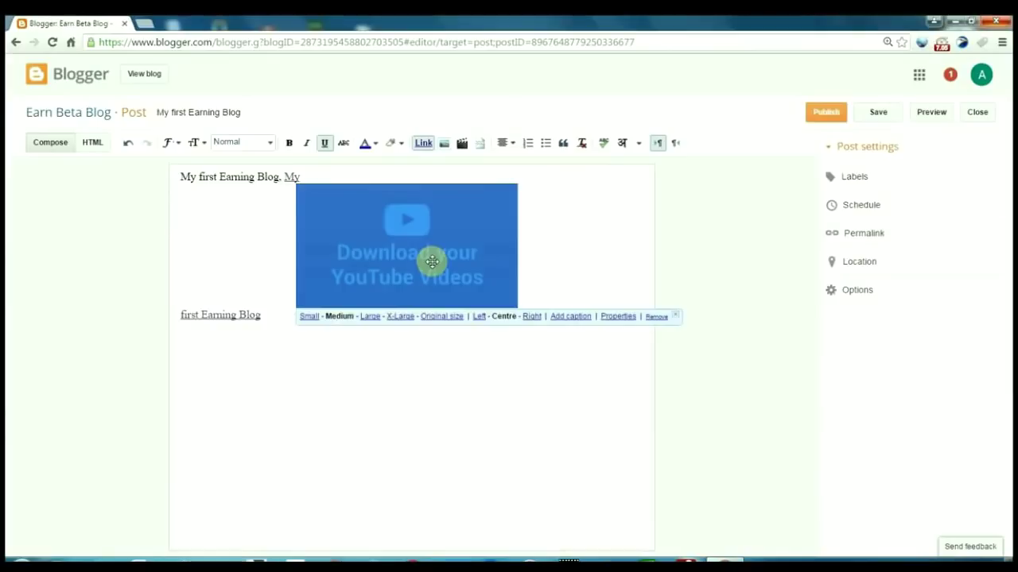
pyautogui.moveTo(432, 261); pyautogui.dragTo(325, 316)
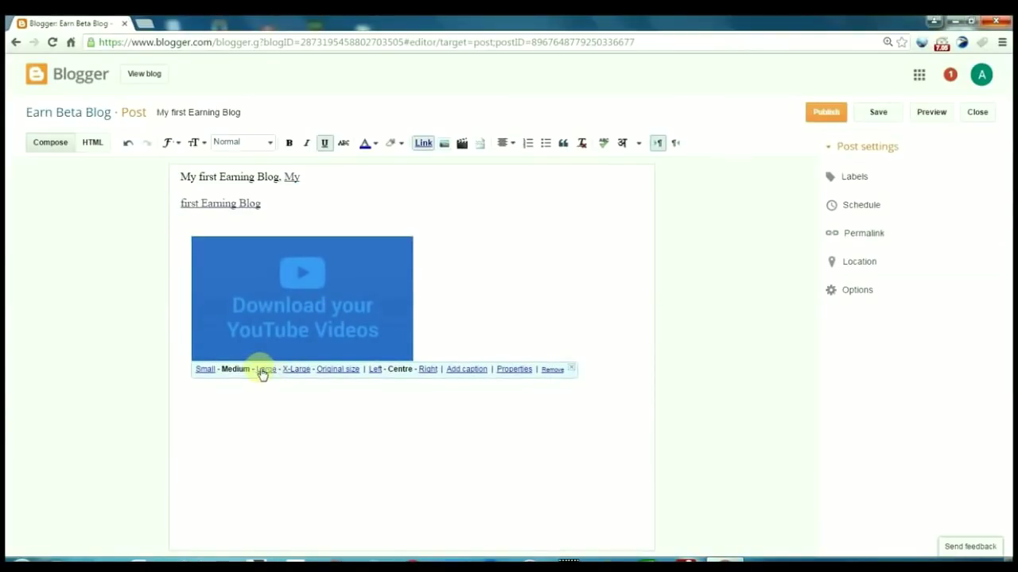
pyautogui.click(262, 368)
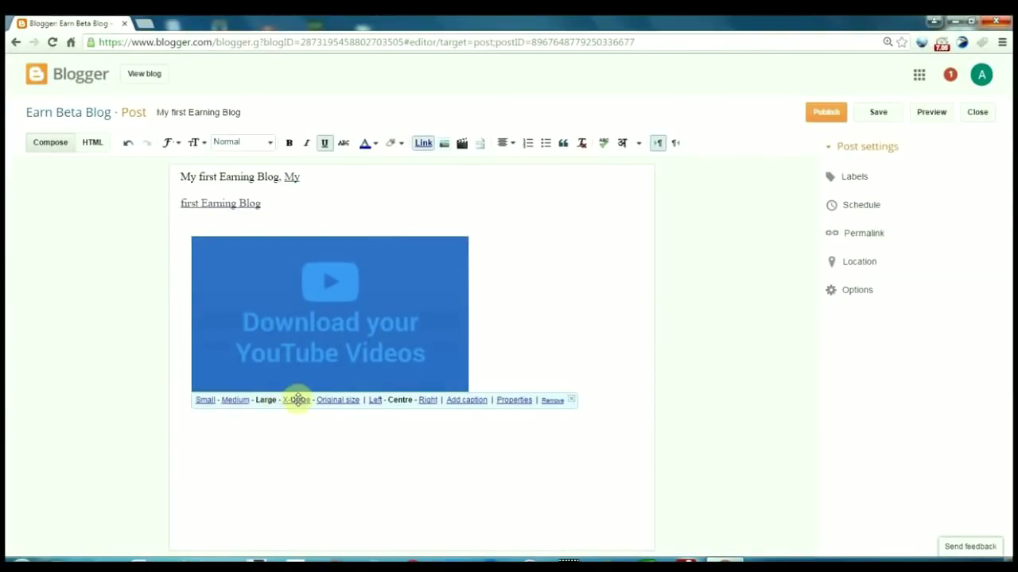
pyautogui.click(296, 399)
pyautogui.click(228, 495)
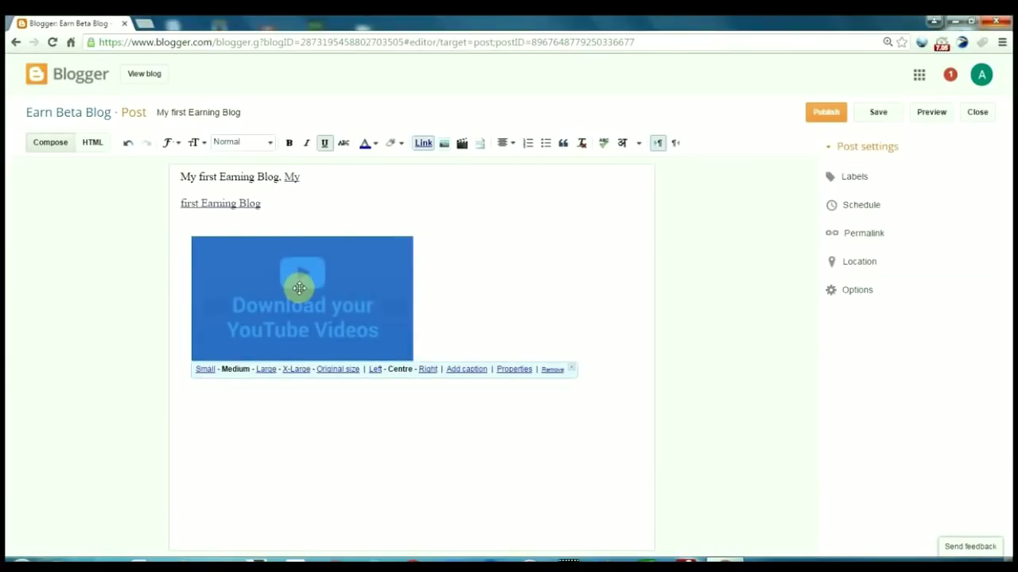
# Colour the 'My first Earning Blog' text blue, add the label 'whatsapp trick' and publish
pyautogui.moveTo(180, 176); pyautogui.dragTo(280, 176)
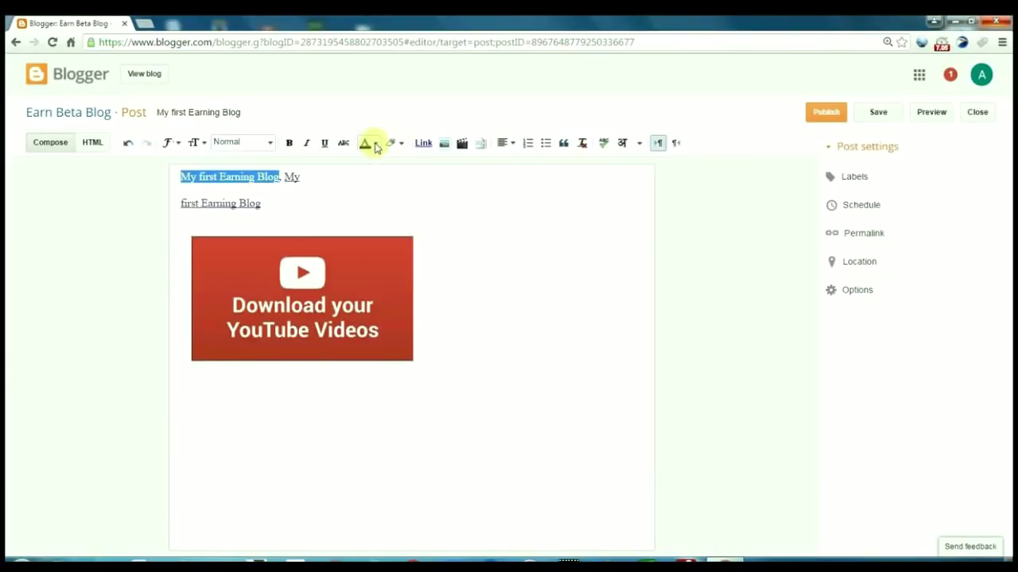
pyautogui.click(367, 143)
pyautogui.click(435, 182)
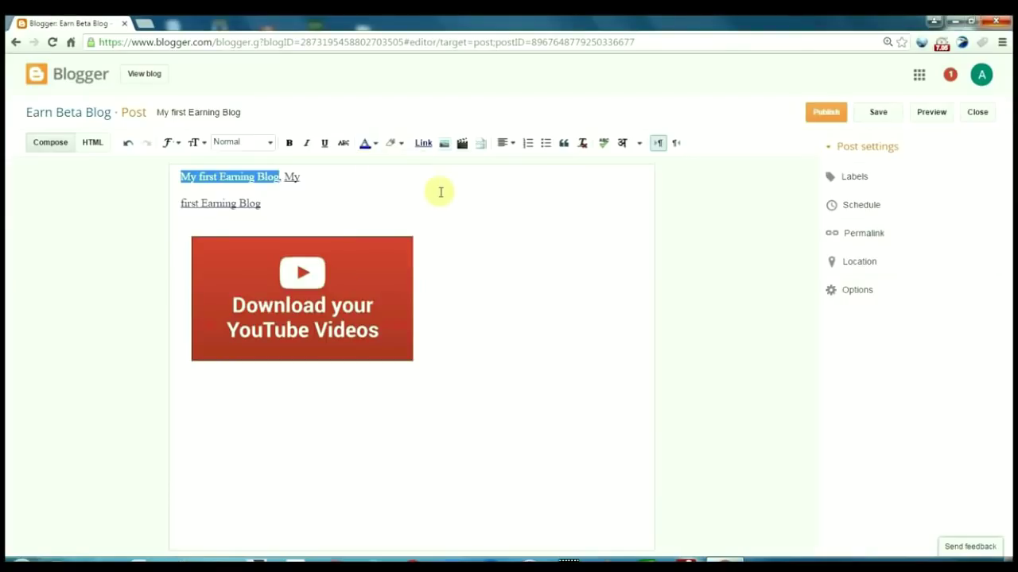
pyautogui.click(487, 208)
pyautogui.click(855, 176)
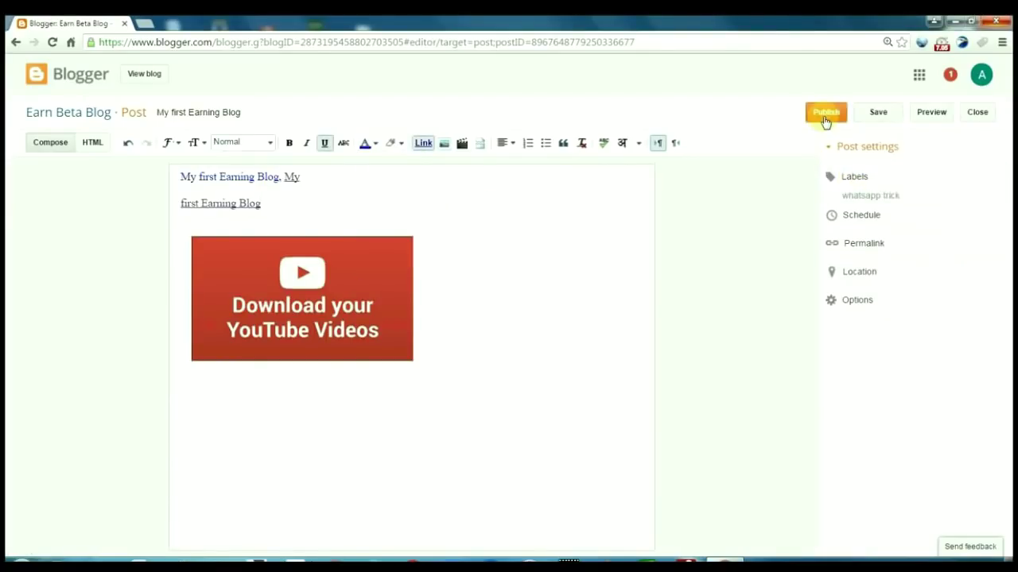
pyautogui.click(824, 119)
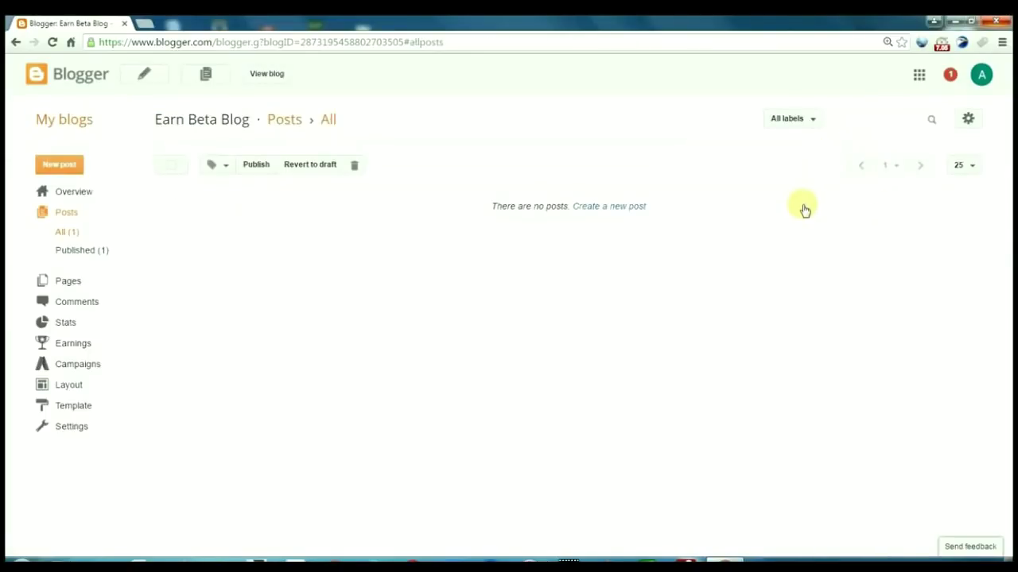
# View the published post and the blog's home page live, then return to the dashboard's Template page
pyautogui.moveTo(284, 211)
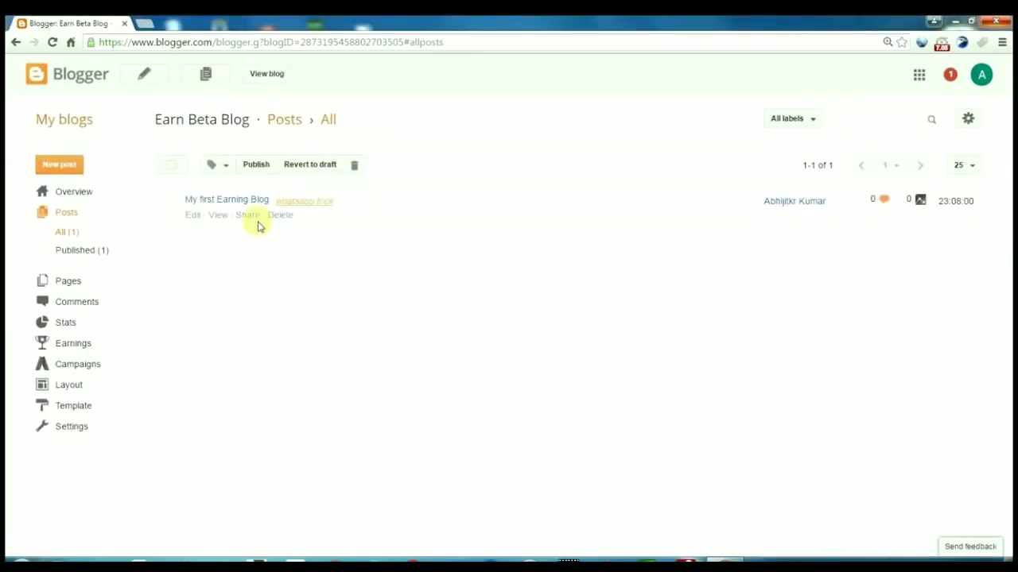
pyautogui.click(219, 216)
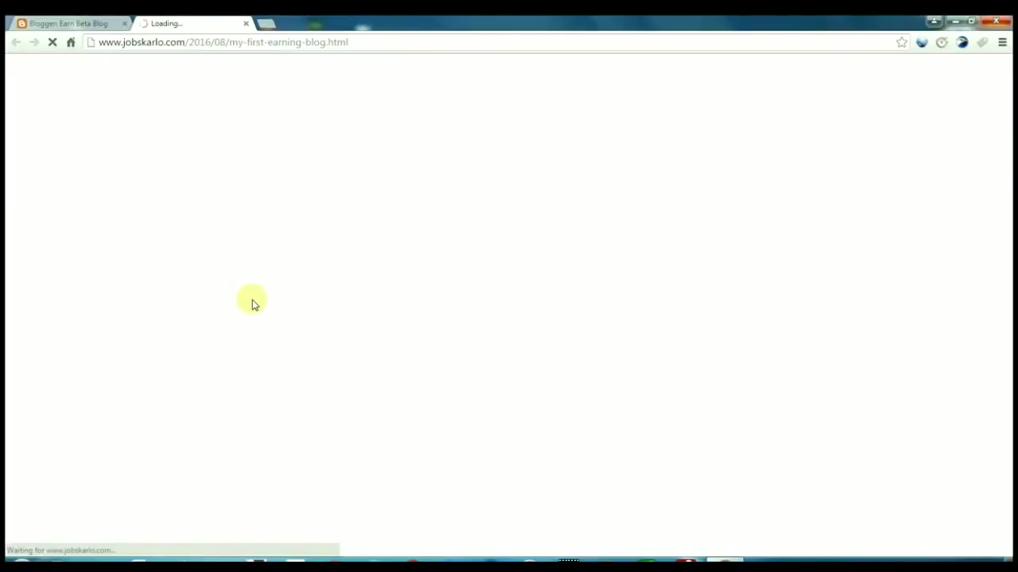
pyautogui.scroll(-2, 541, 334)
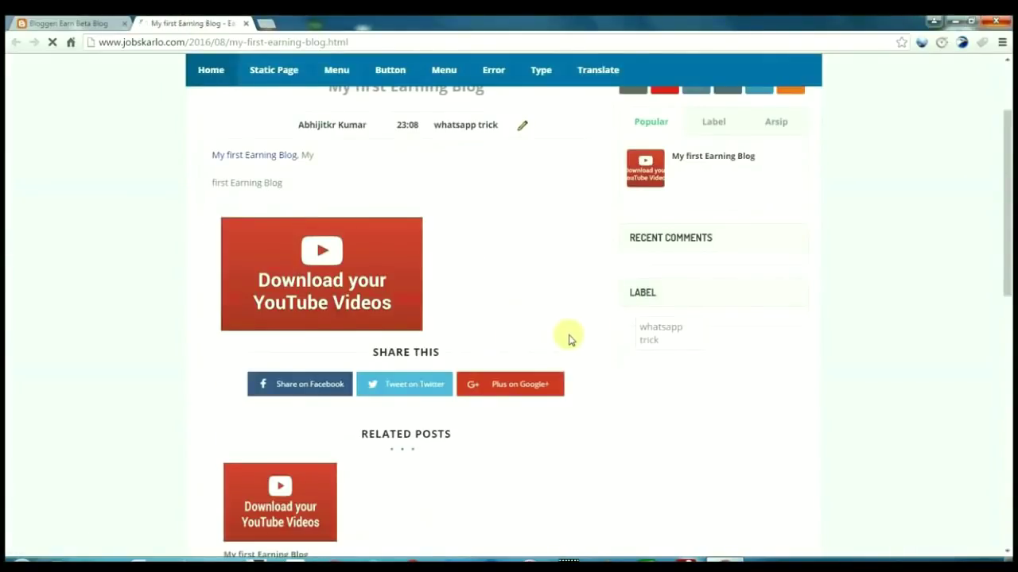
pyautogui.scroll(-2, 570, 338)
pyautogui.scroll(4, 559, 366)
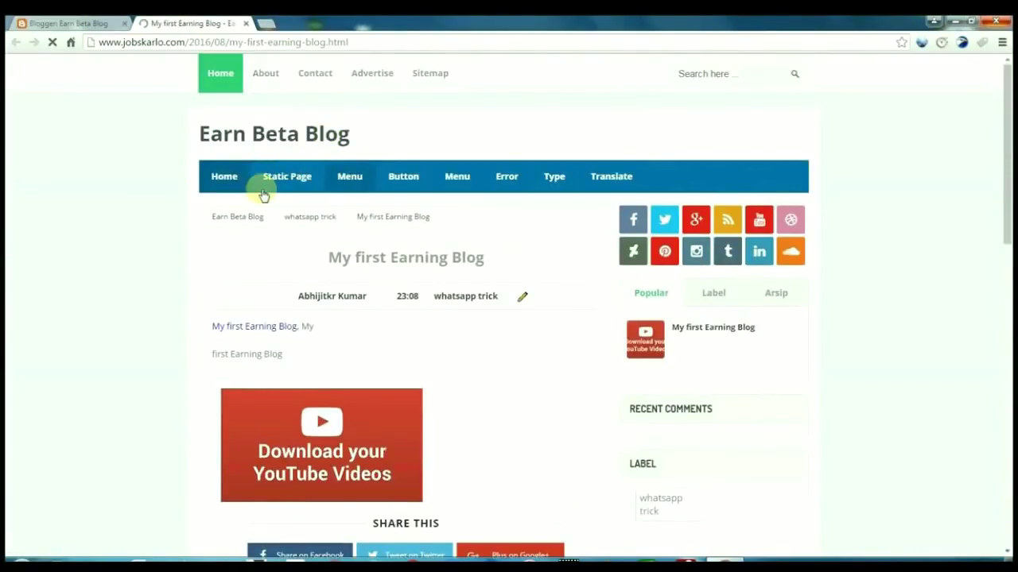
pyautogui.click(224, 182)
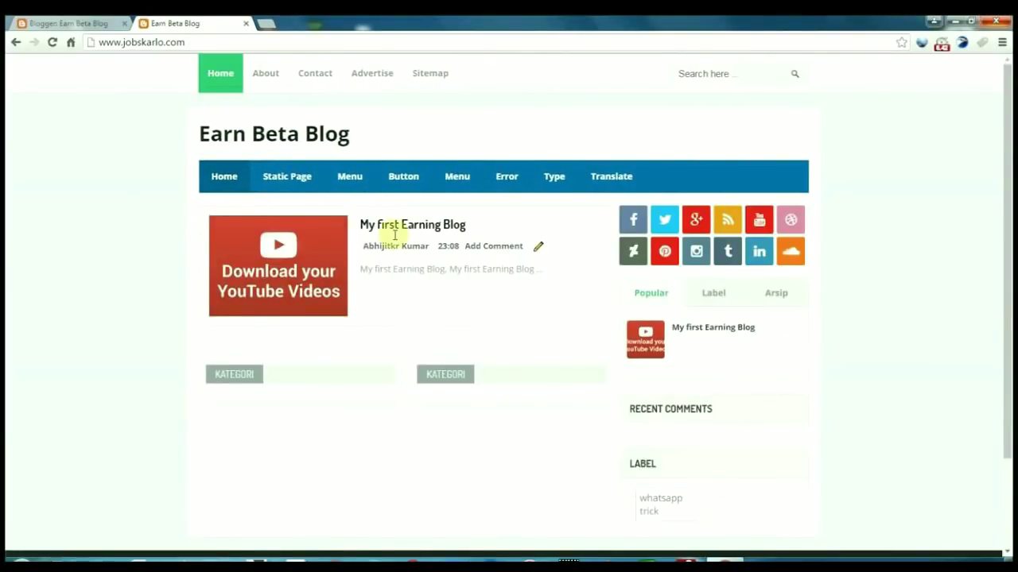
pyautogui.click(39, 22)
pyautogui.click(73, 358)
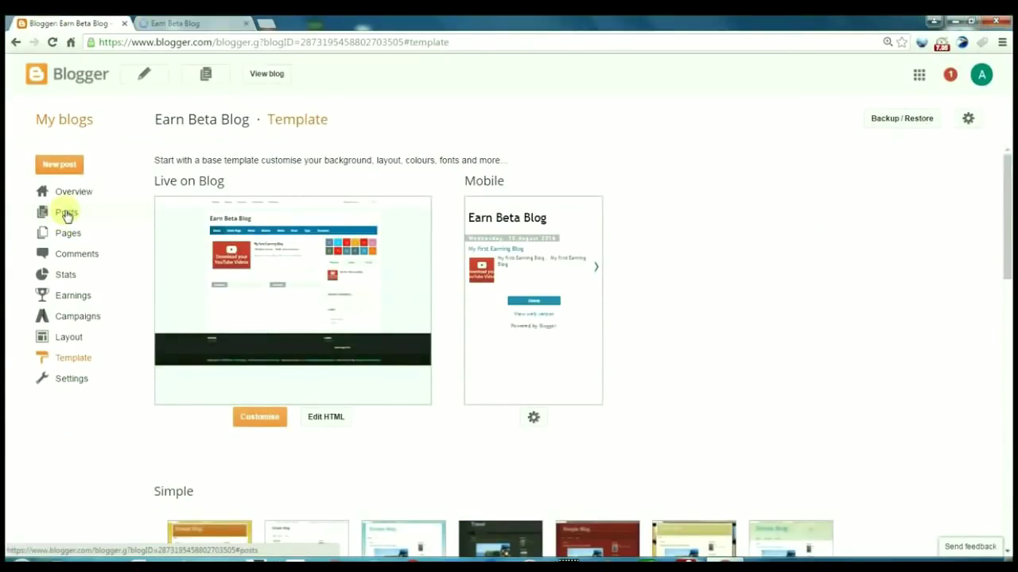
# Create a blank page titled 'Contact us' under Pages and publish it
pyautogui.click(67, 215)
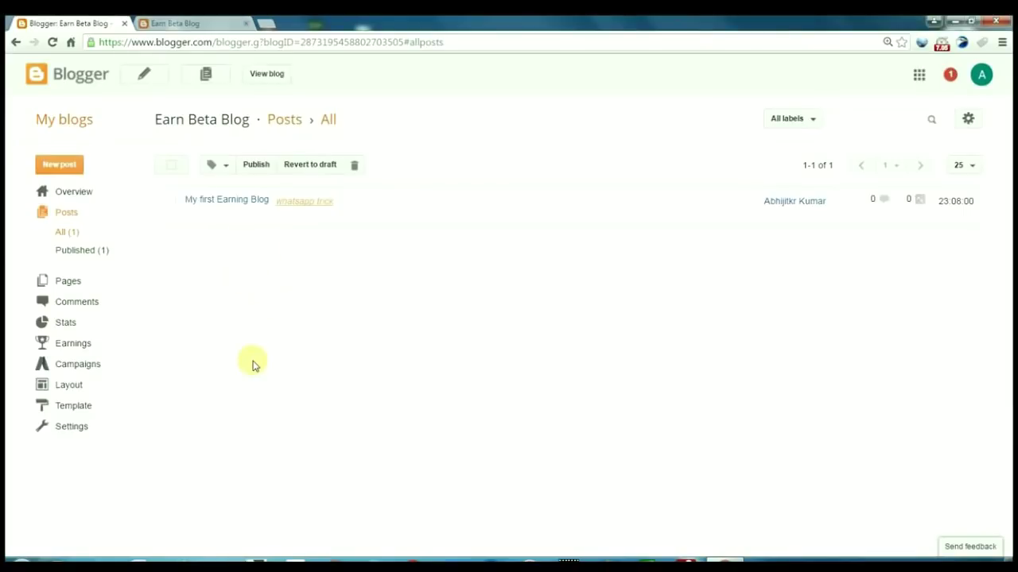
pyautogui.click(70, 283)
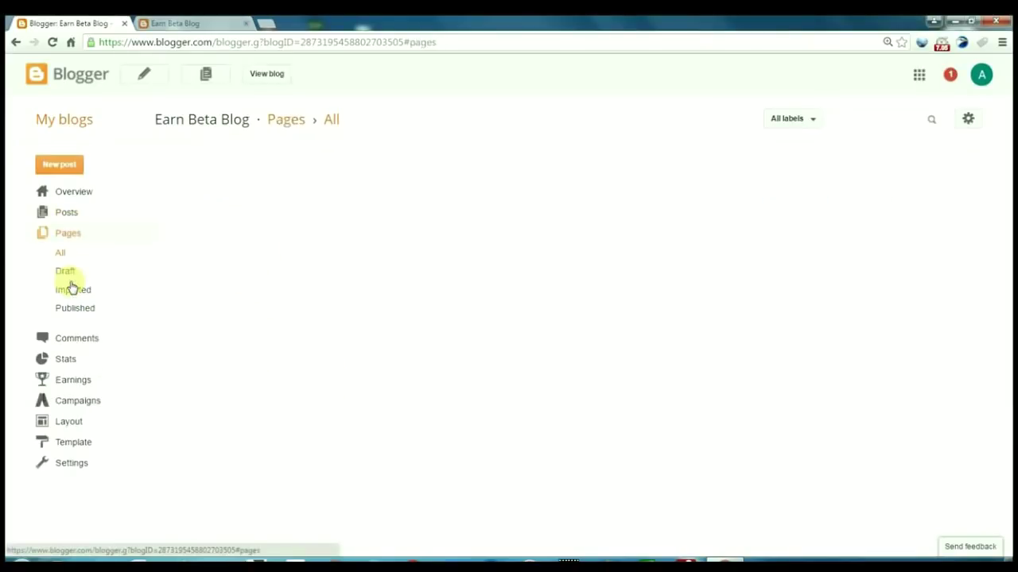
pyautogui.click(88, 254)
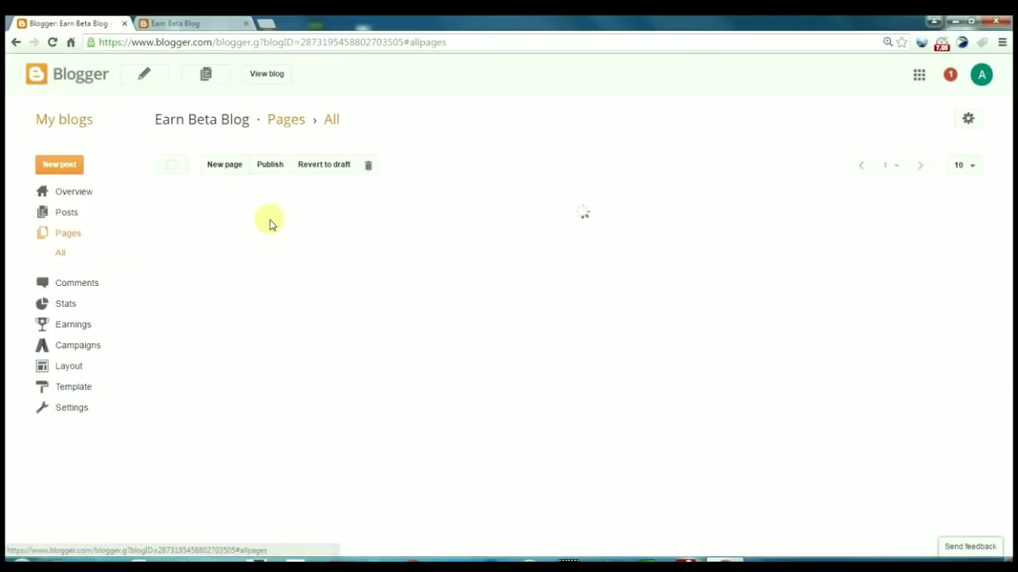
pyautogui.click(230, 170)
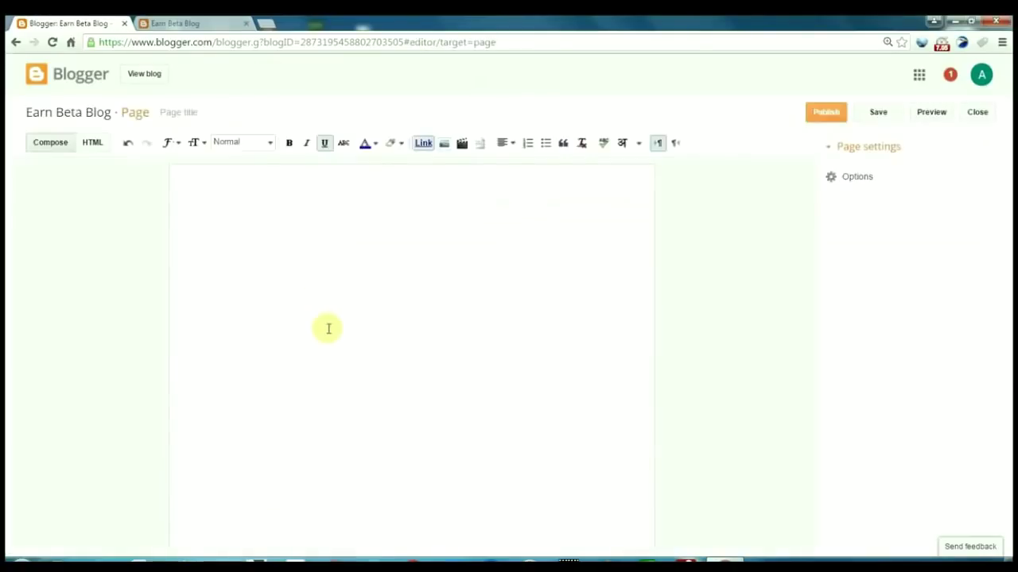
pyautogui.click(204, 113)
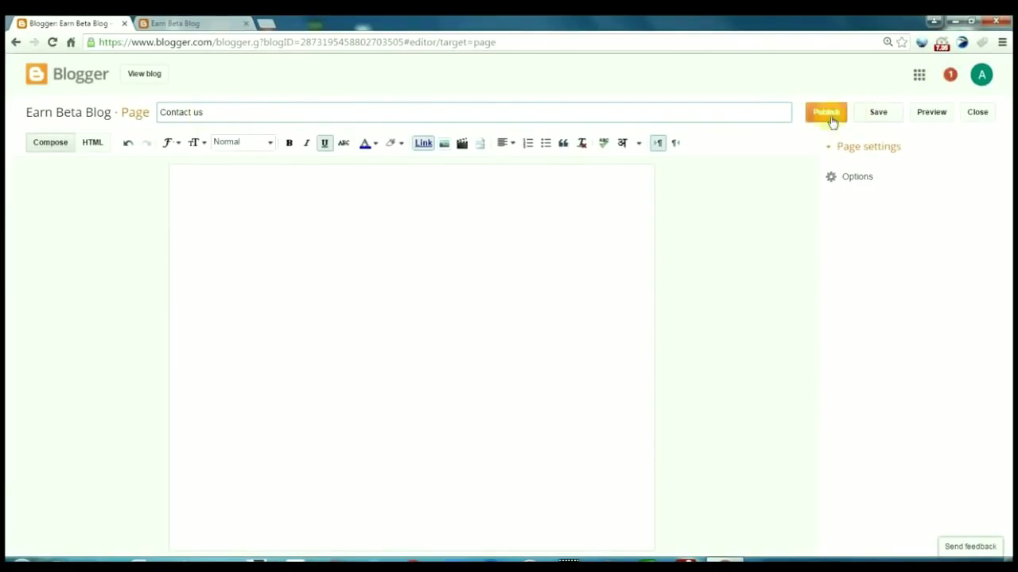
pyautogui.click(414, 263)
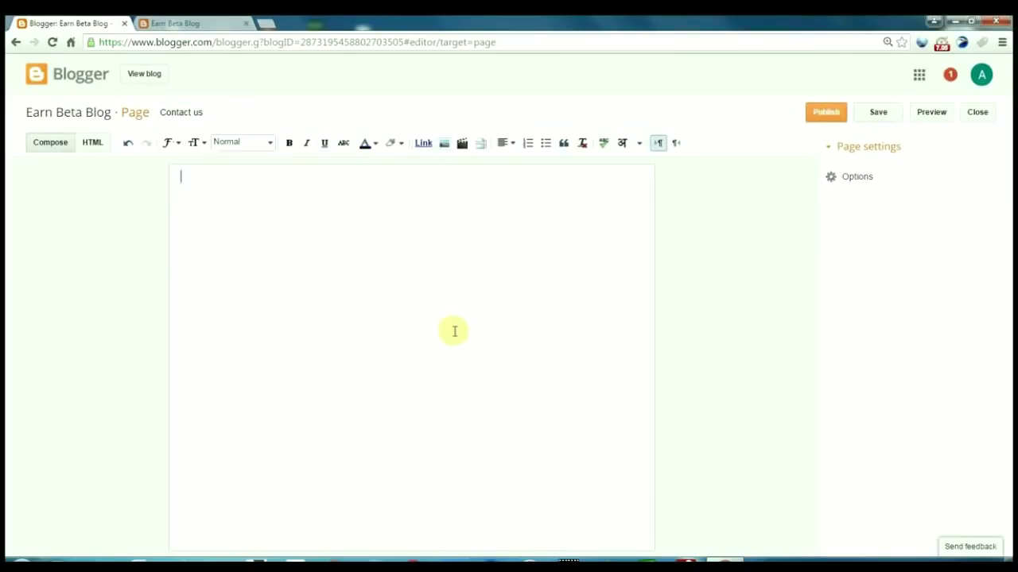
pyautogui.click(819, 118)
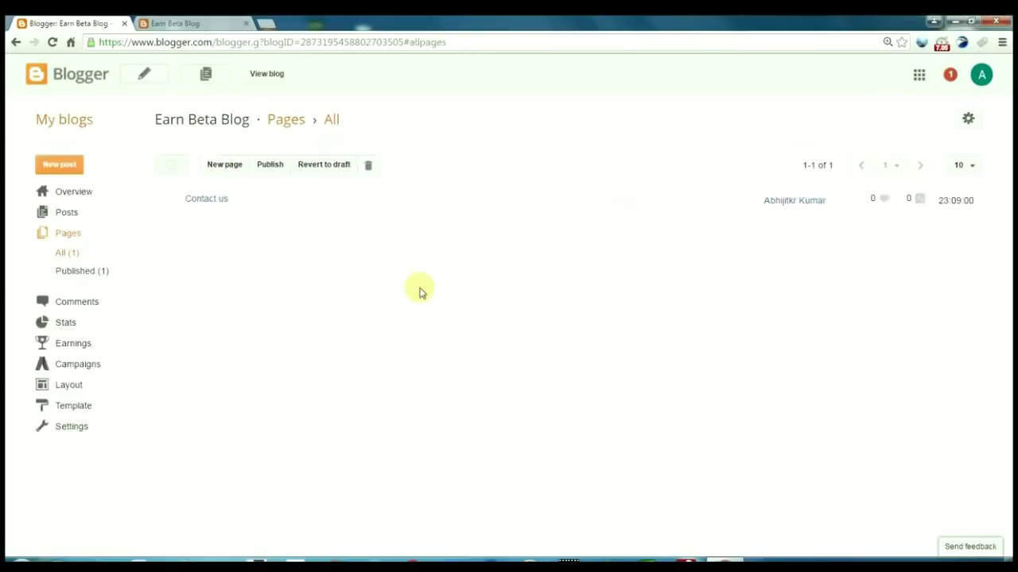
# Add a second page titled 'About us' and publish it
pyautogui.click(223, 171)
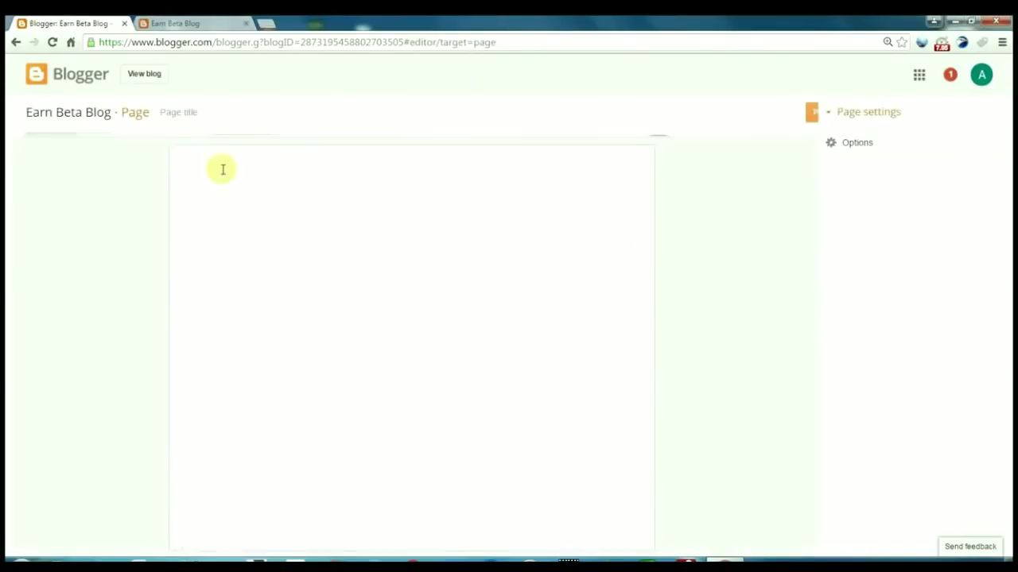
pyautogui.click(203, 114)
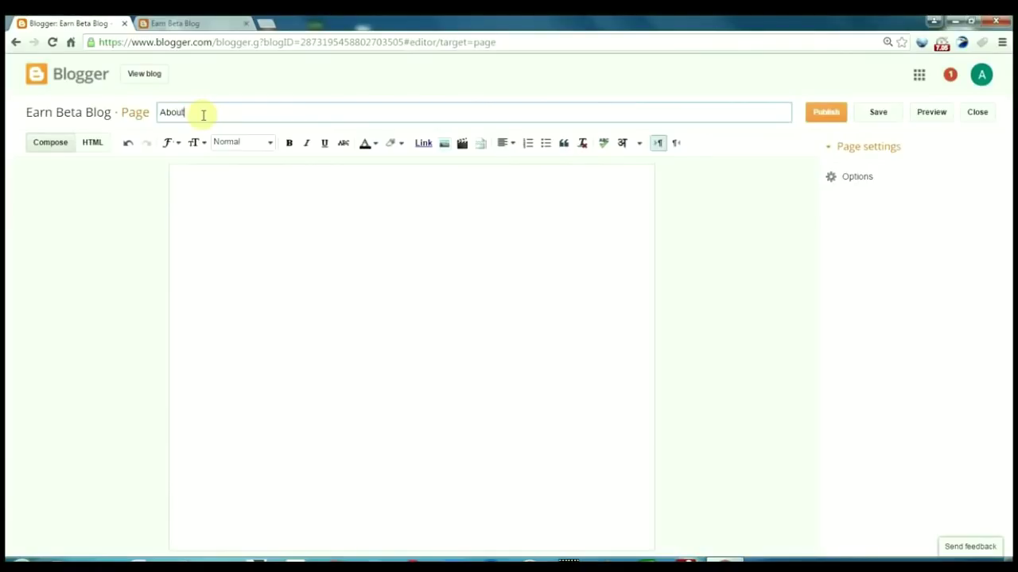
pyautogui.write('About us')
pyautogui.click(825, 112)
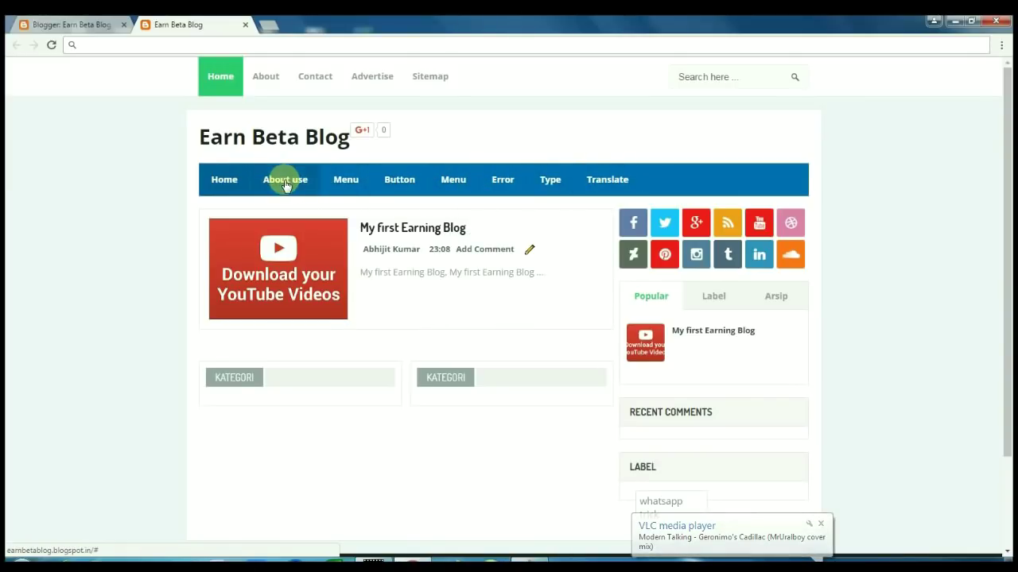
pyautogui.moveTo(343, 183)
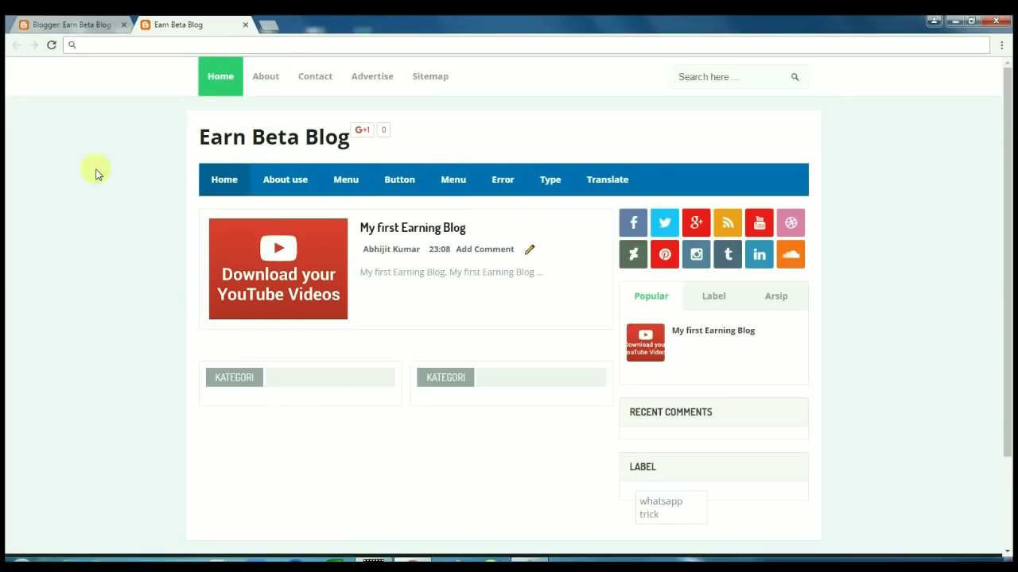
# Open the Earn Beta Blog template's Edit HTML code editor
pyautogui.click(72, 26)
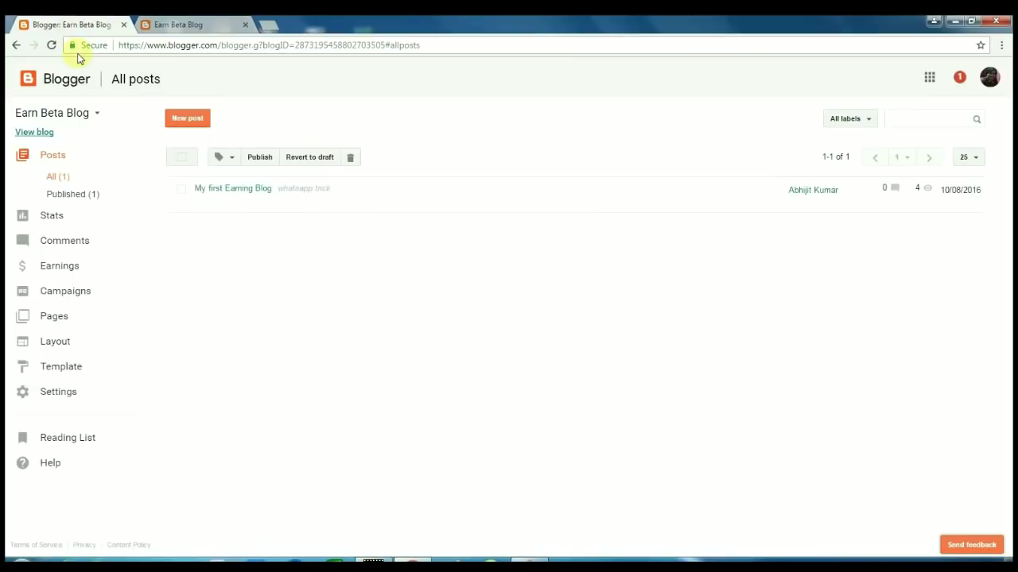
pyautogui.click(65, 370)
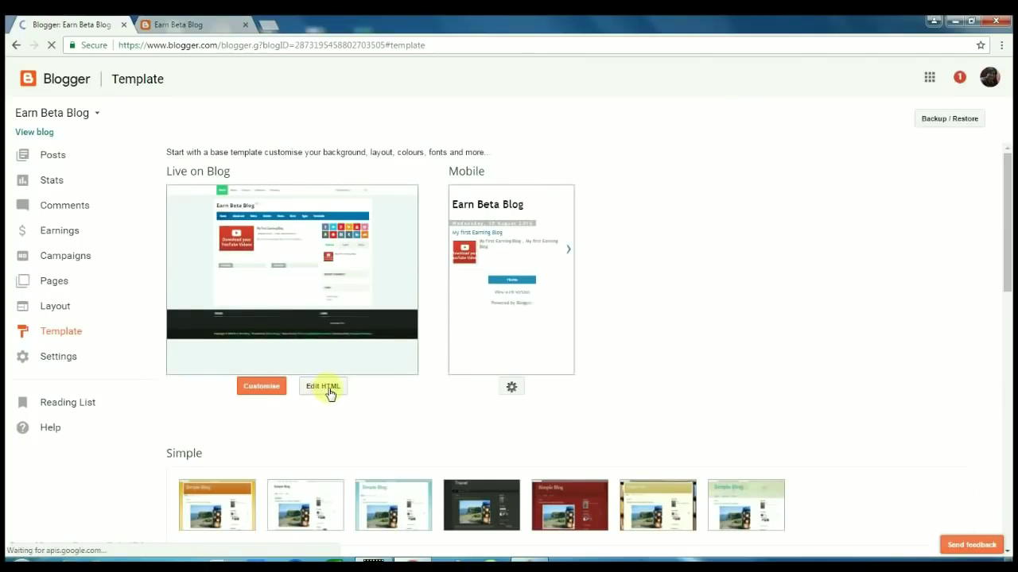
pyautogui.click(329, 394)
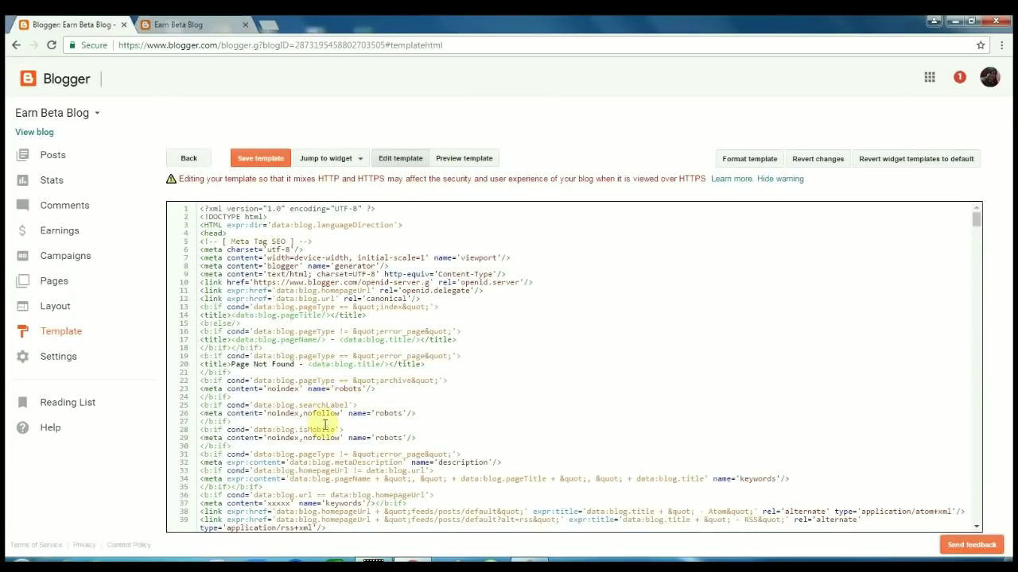
# Open the dashboard's Pages section in an extra browser tab
pyautogui.click(205, 26)
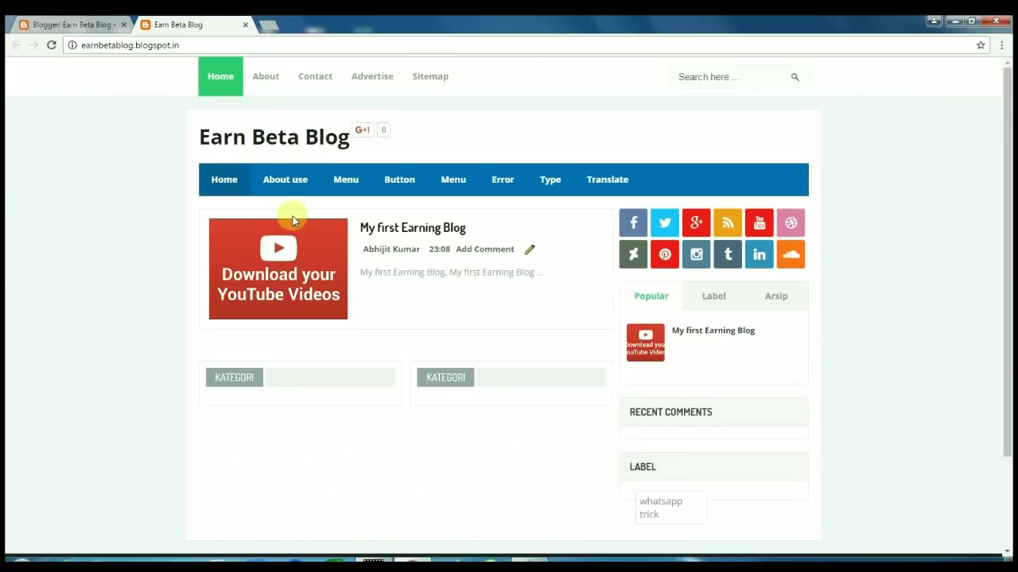
pyautogui.click(52, 22)
pyautogui.rightClick(55, 283)
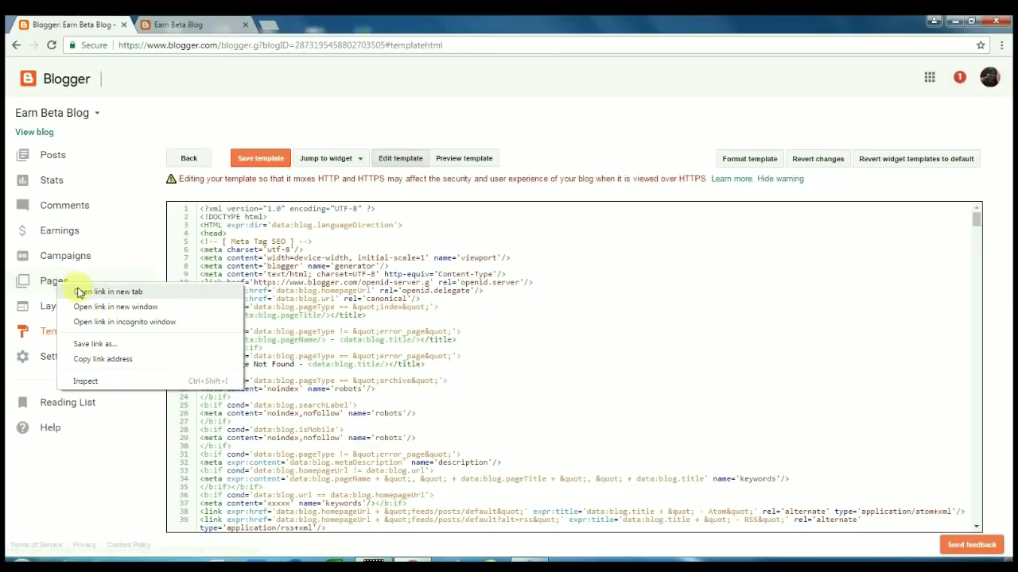
pyautogui.click(85, 293)
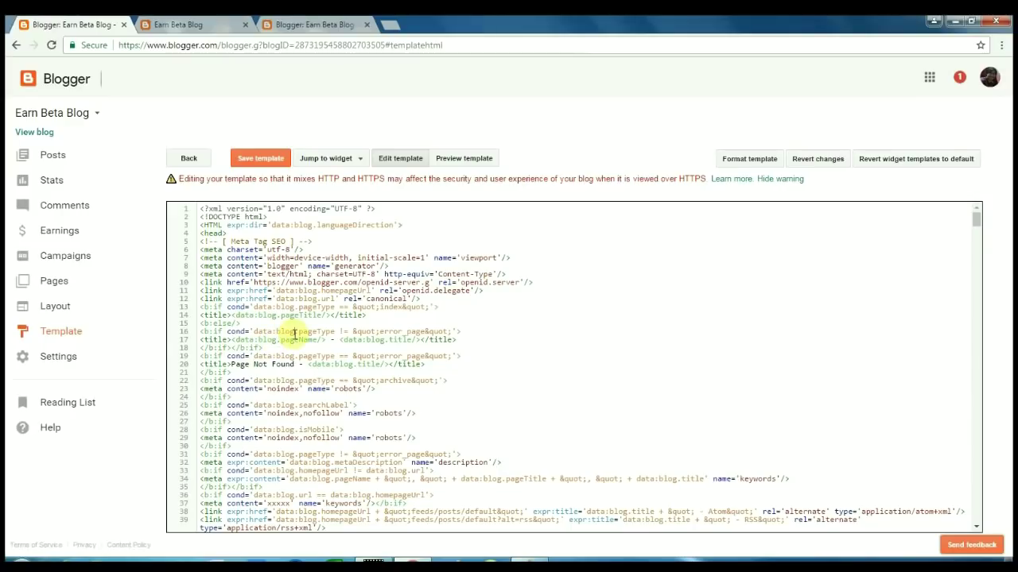
# Find 'about use' in the template code, correct it to 'About us' and delete the # from its link
pyautogui.hotkey('ctrl', 'f')
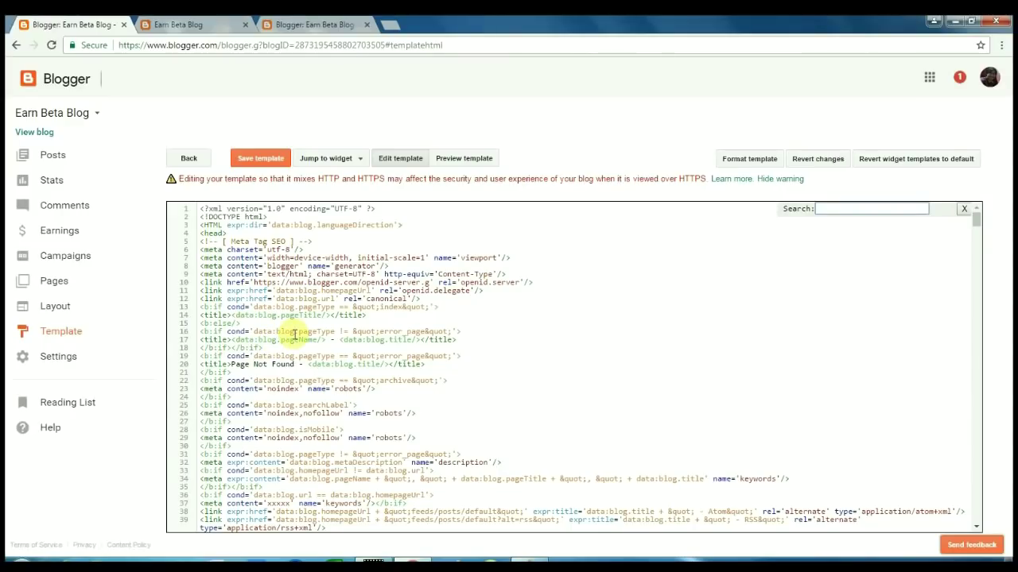
pyautogui.write('about use')
pyautogui.press('Return')
pyautogui.scroll(-3, 291, 382)
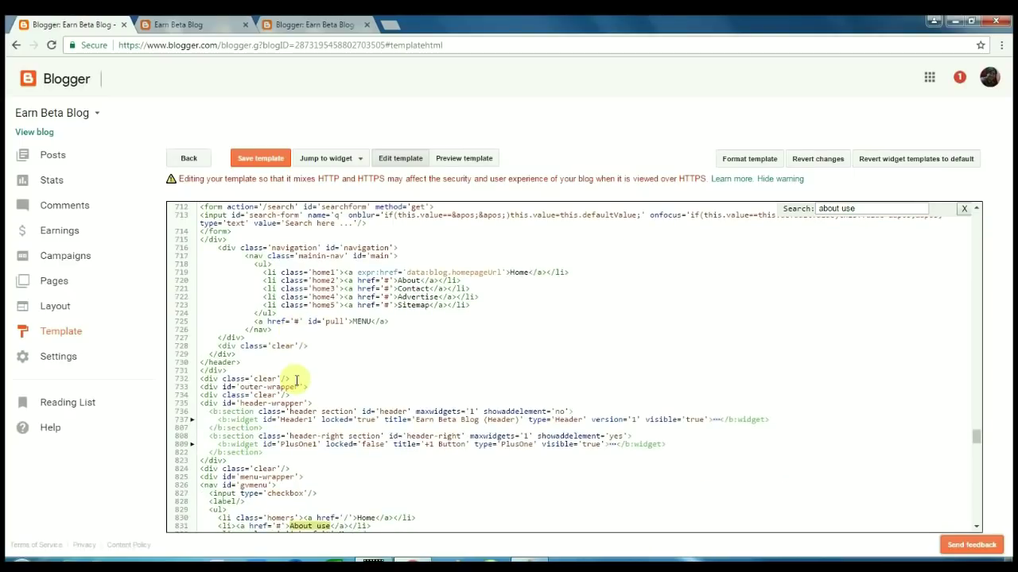
pyautogui.moveTo(291, 405); pyautogui.dragTo(311, 404)
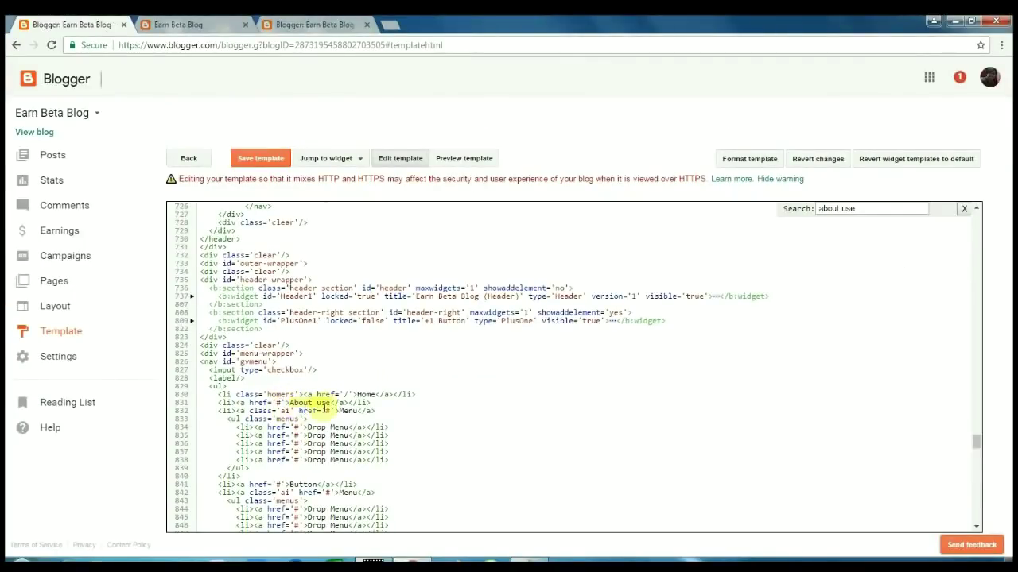
pyautogui.click(331, 404)
pyautogui.press('BackSpace')
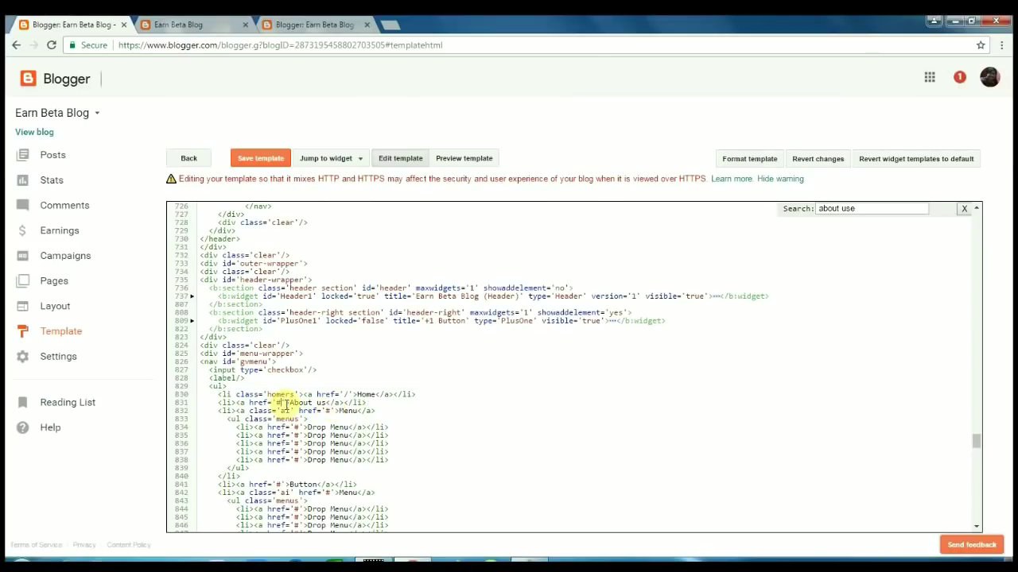
pyautogui.click(287, 404)
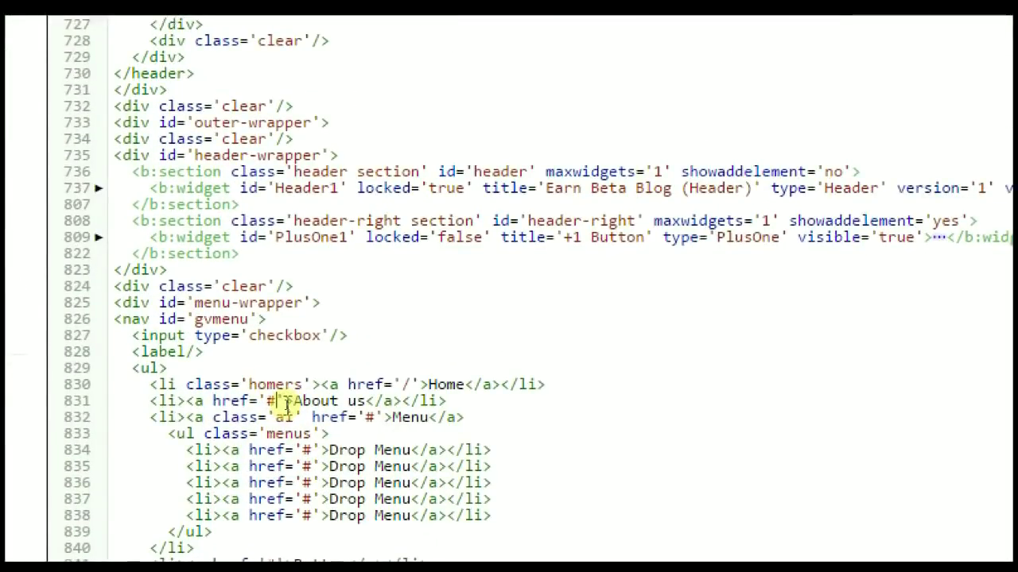
pyautogui.press('BackSpace')
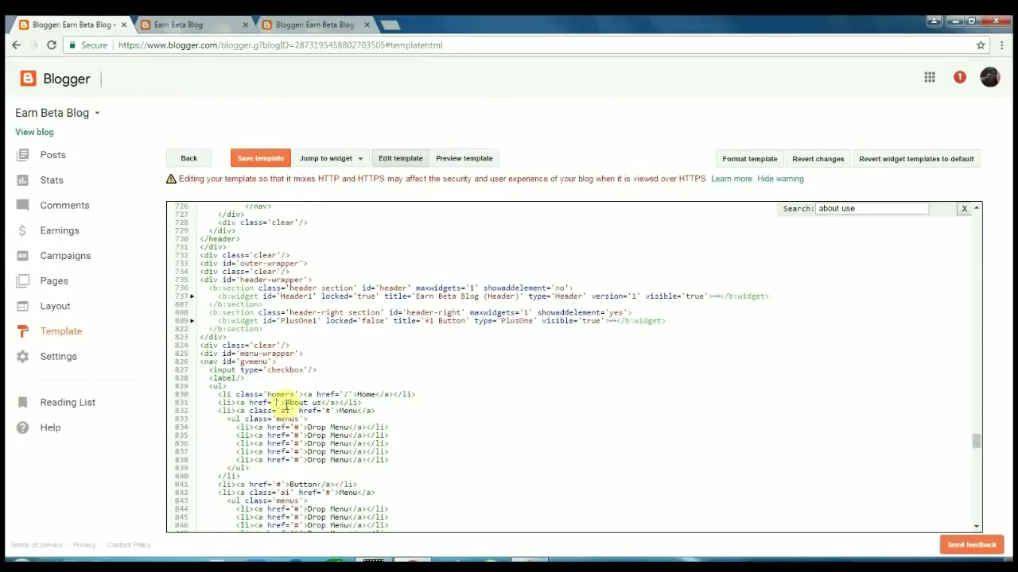
pyautogui.click(307, 24)
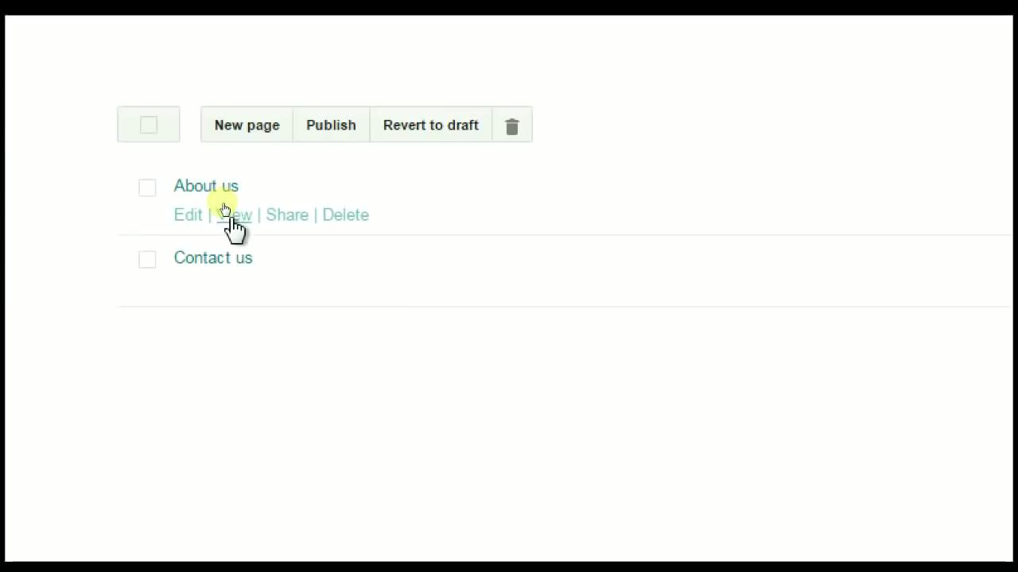
# Copy the web address from the About us page's View link
pyautogui.rightClick(232, 221)
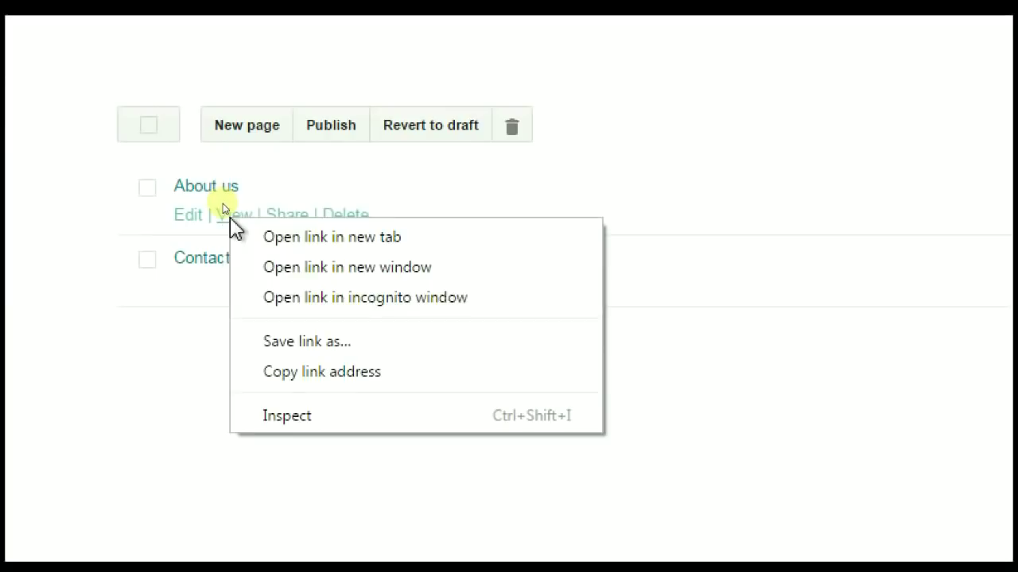
pyautogui.click(324, 373)
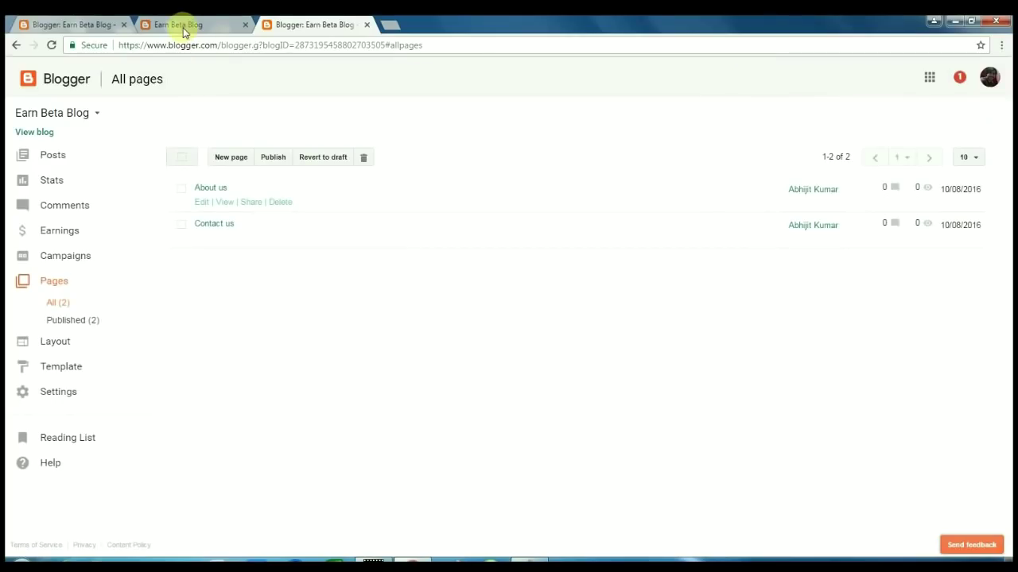
pyautogui.click(178, 26)
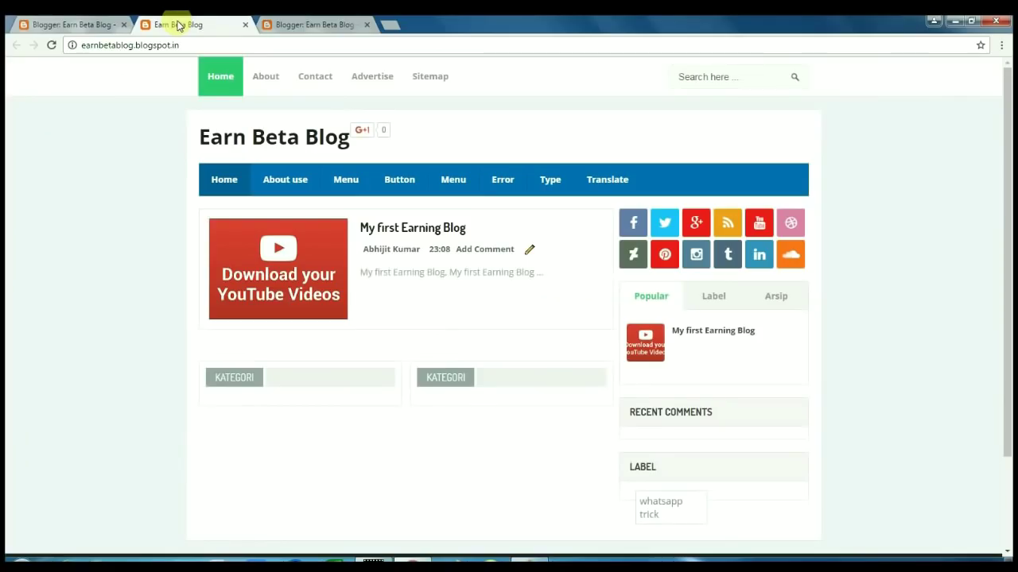
pyautogui.click(87, 24)
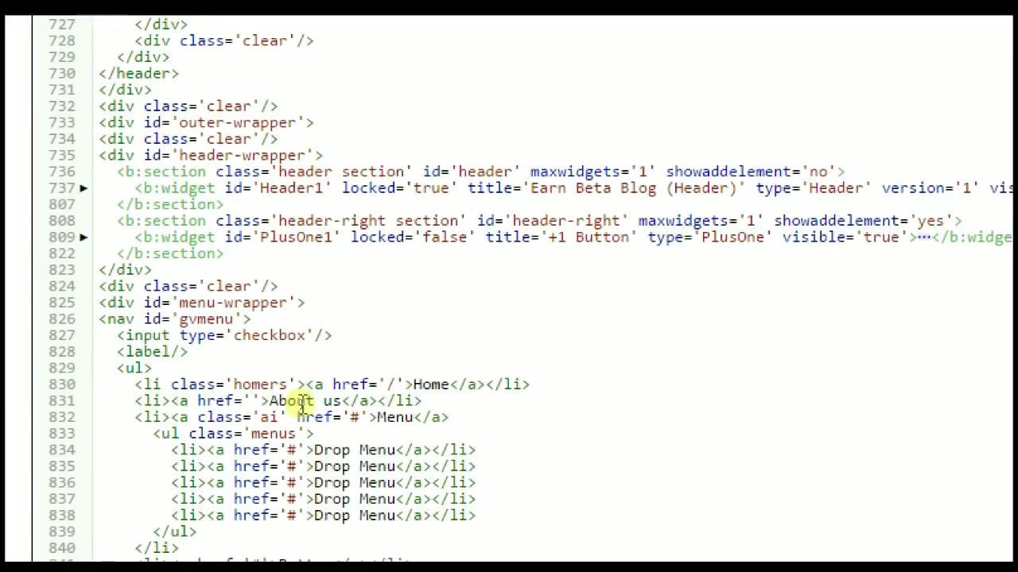
pyautogui.write('#')
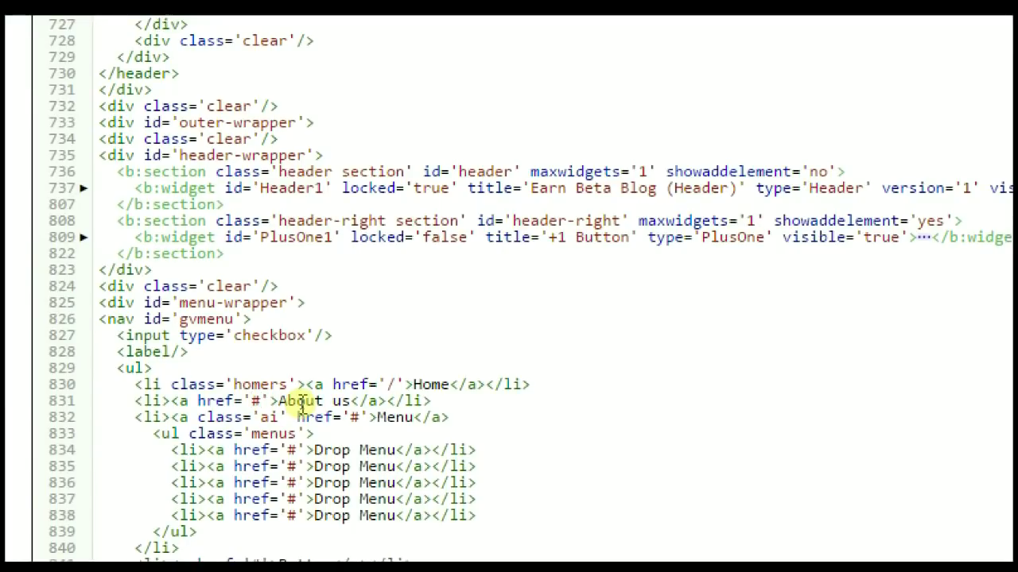
pyautogui.press('BackSpace')
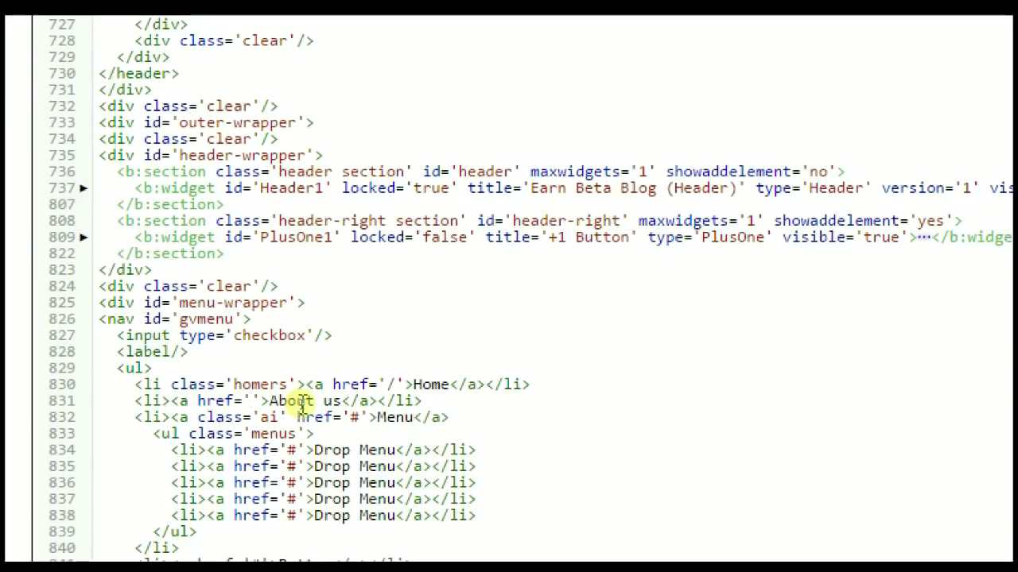
pyautogui.write('http://earnbetablog.blogspot.com/p/about-us.html')
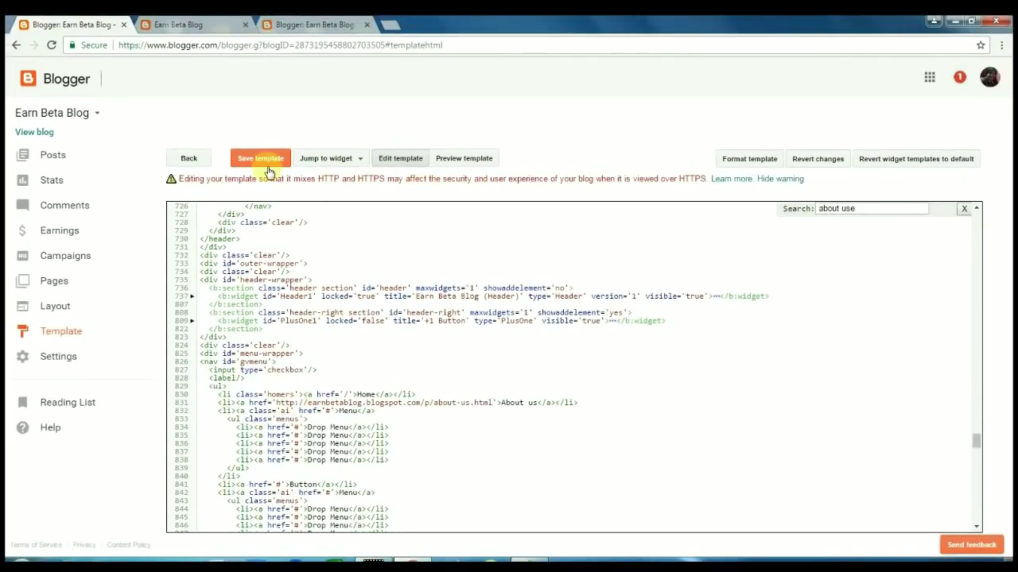
pyautogui.click(256, 162)
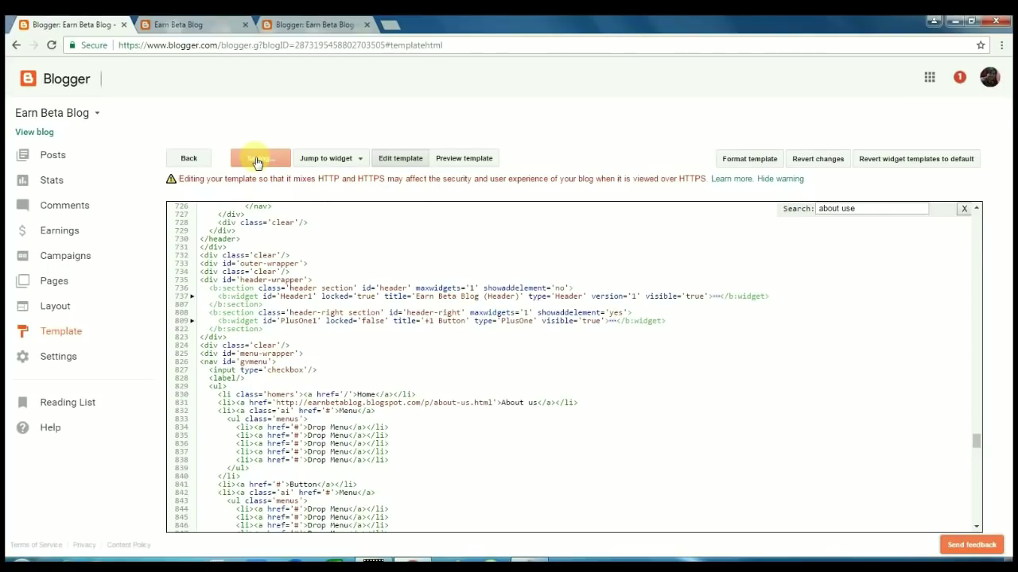
pyautogui.click(199, 24)
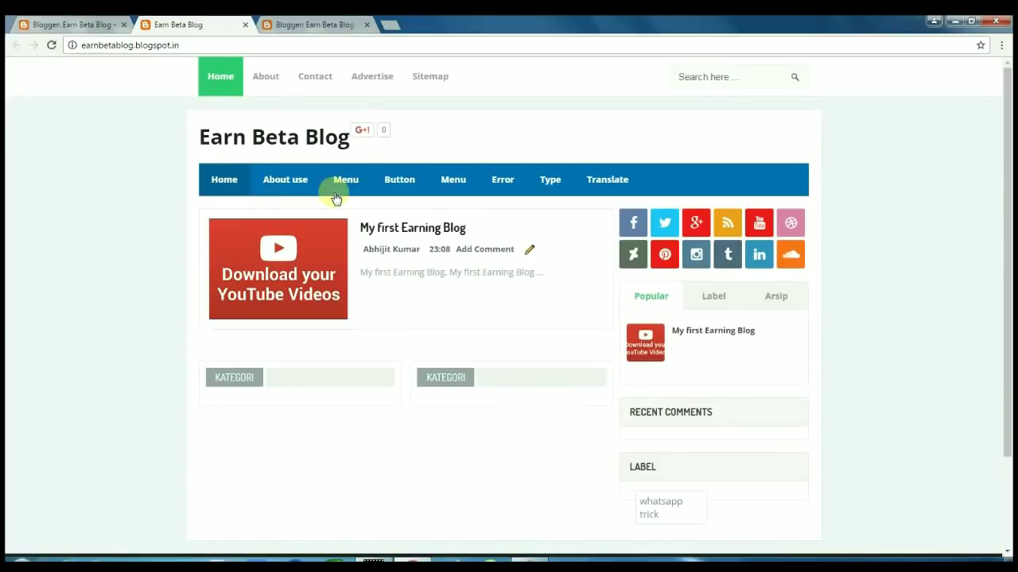
# Follow the About us menu link and confirm the live page holds only a comment form
pyautogui.click(284, 181)
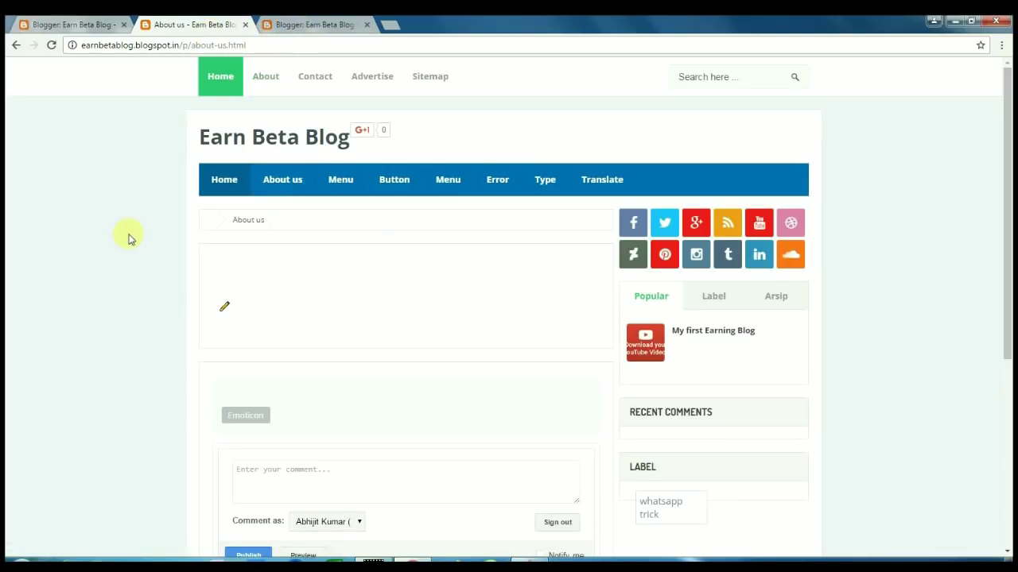
pyautogui.scroll(-1, 198, 253)
pyautogui.scroll(-3, 207, 255)
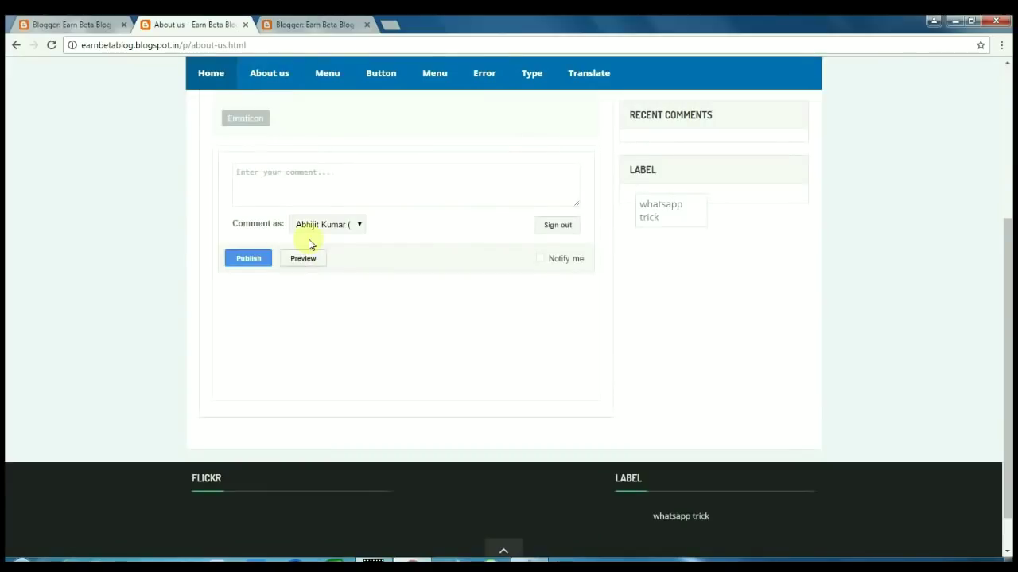
pyautogui.click(312, 177)
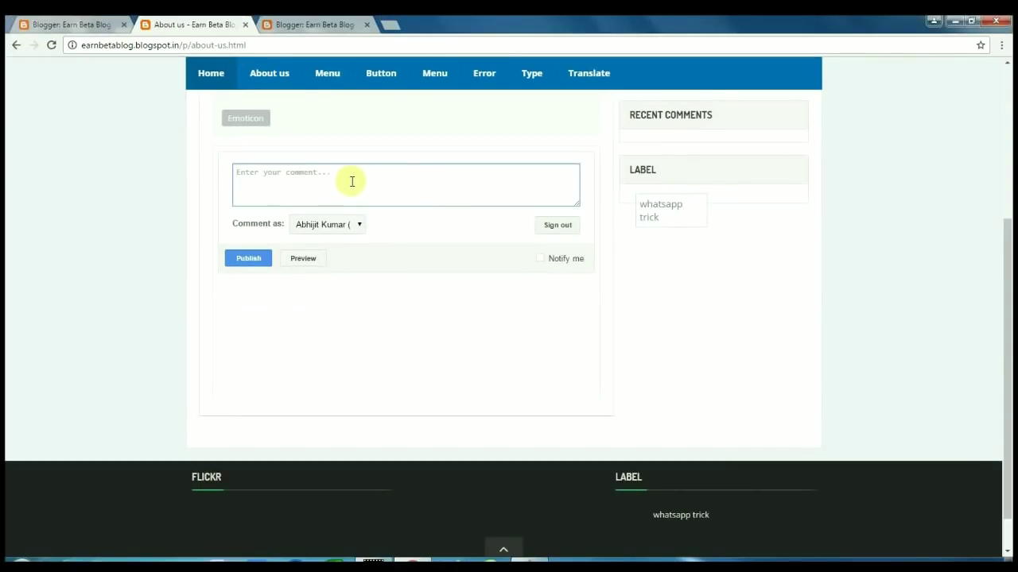
pyautogui.click(300, 25)
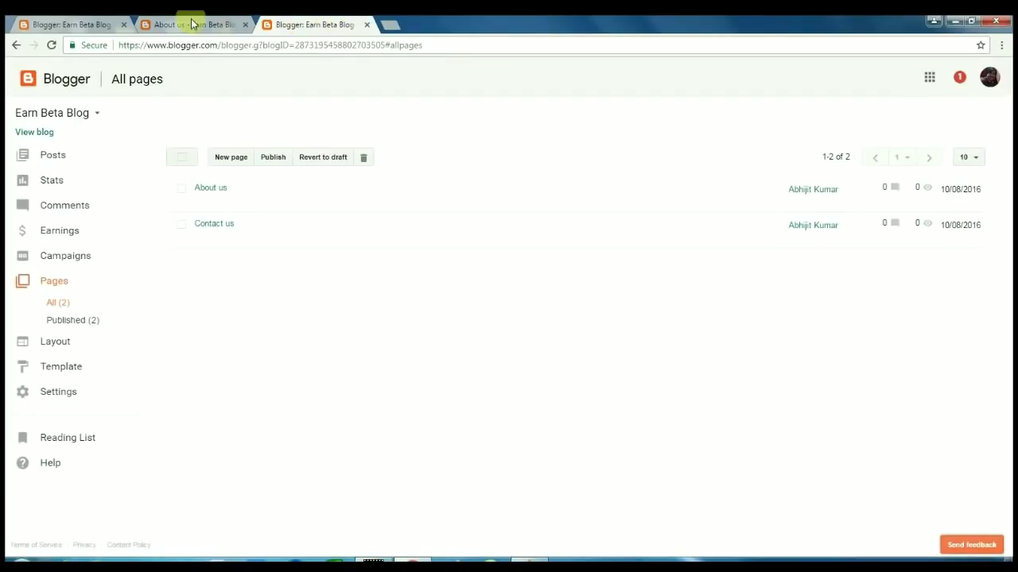
# Set Comment Location to Hide under Posts, comments and sharing and save the settings
pyautogui.click(109, 20)
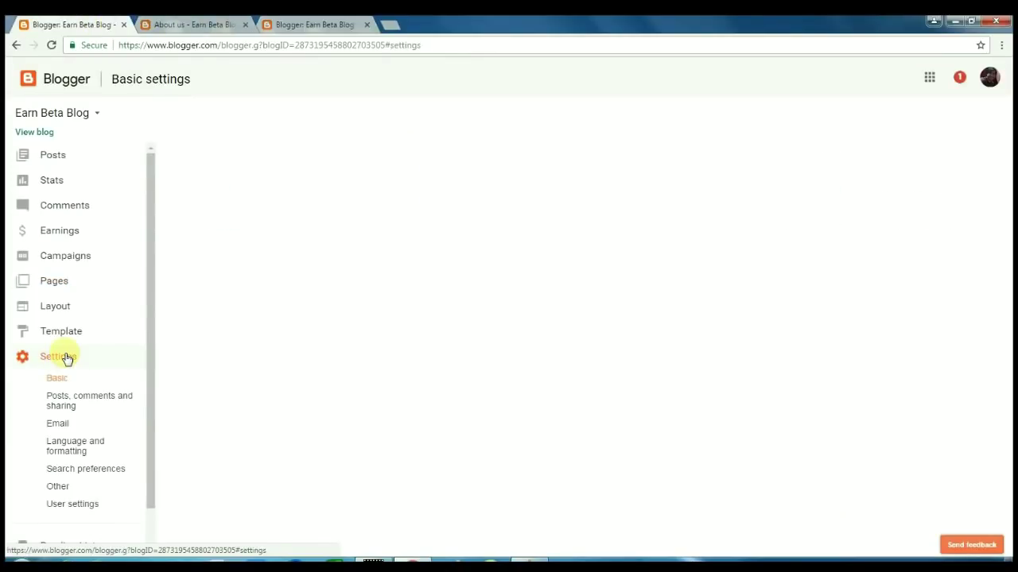
pyautogui.click(67, 358)
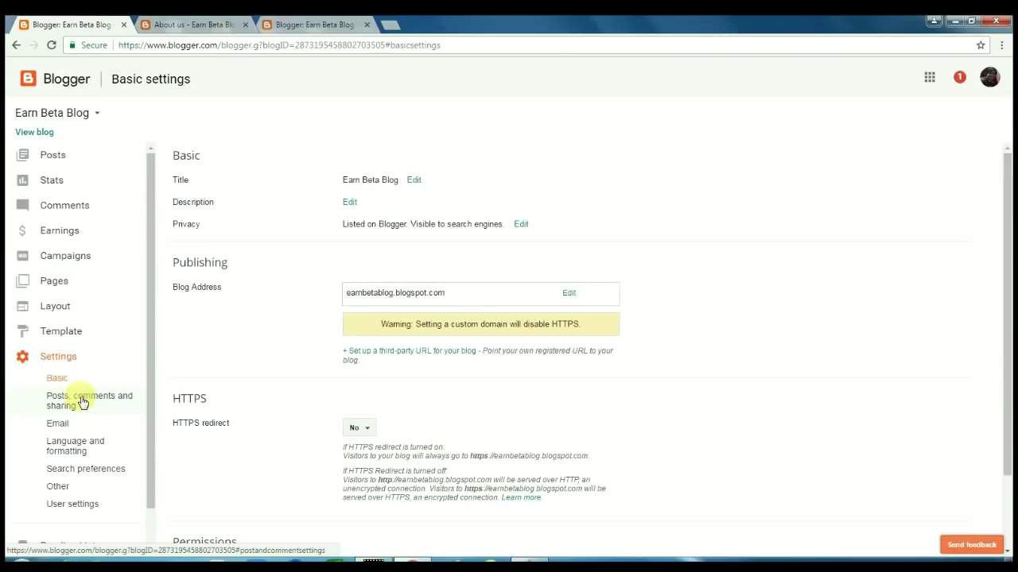
pyautogui.click(82, 403)
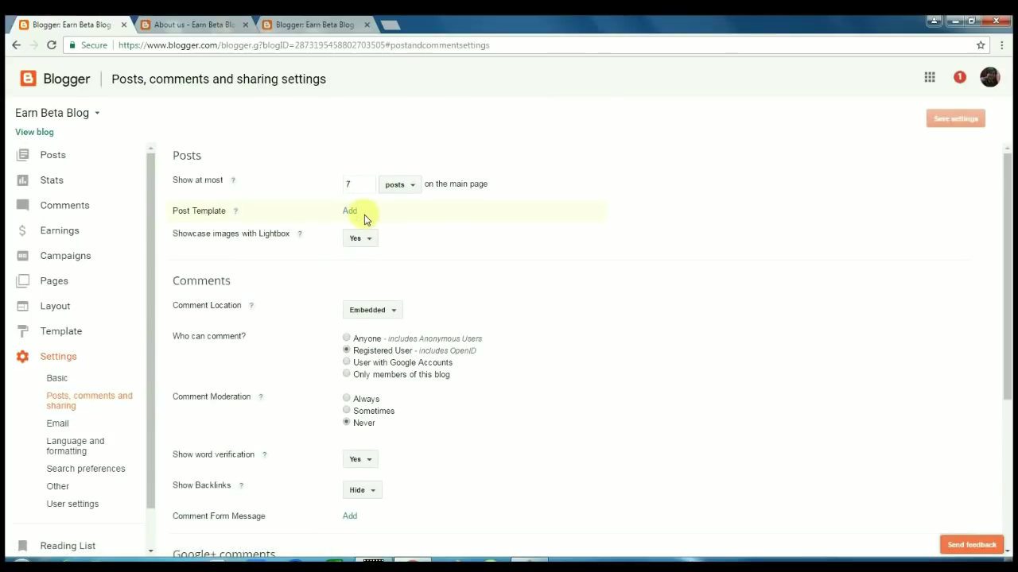
pyautogui.click(370, 311)
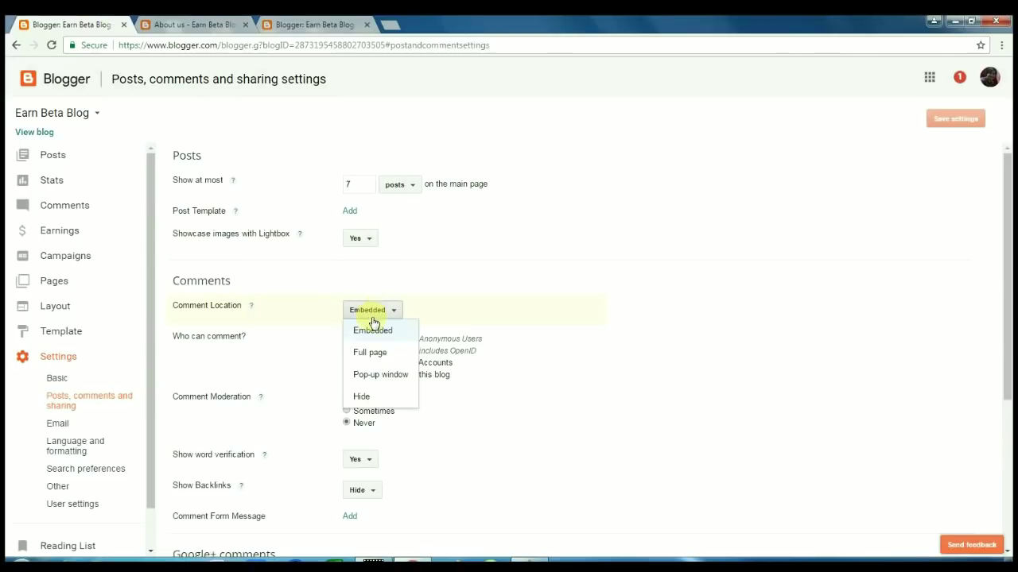
pyautogui.click(364, 397)
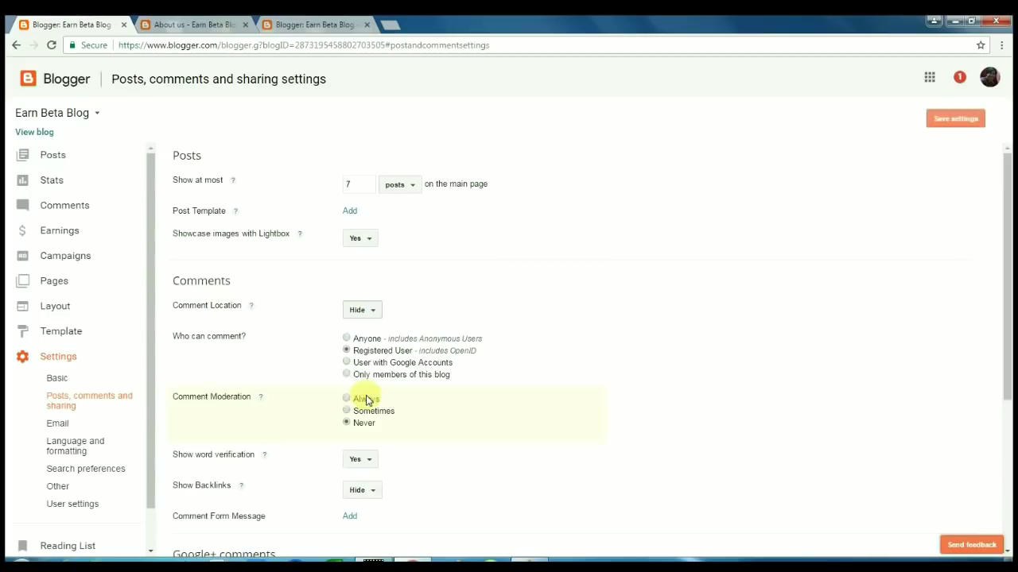
pyautogui.click(948, 121)
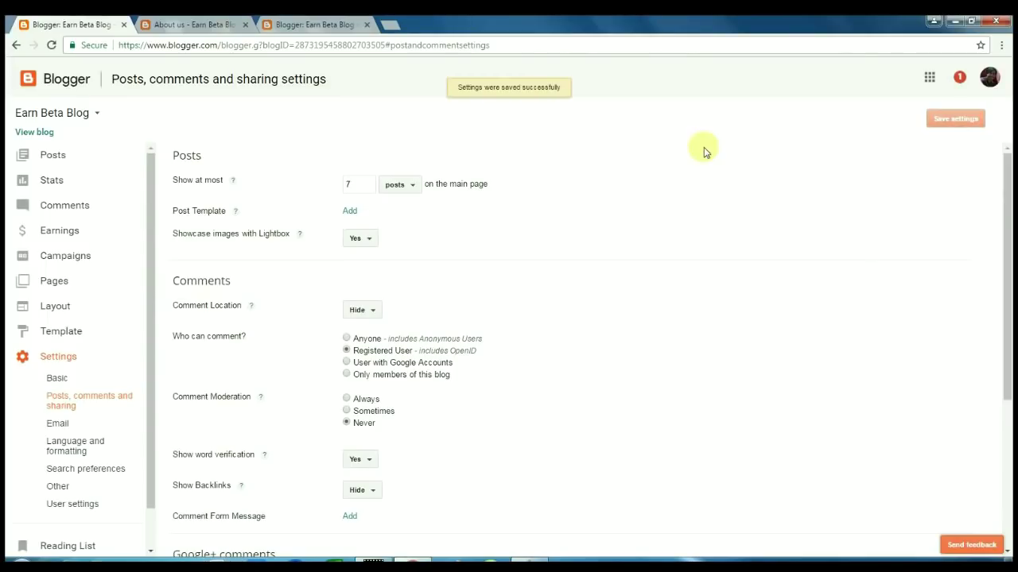
# Reload the live About us page to confirm the comment form is gone
pyautogui.click(318, 27)
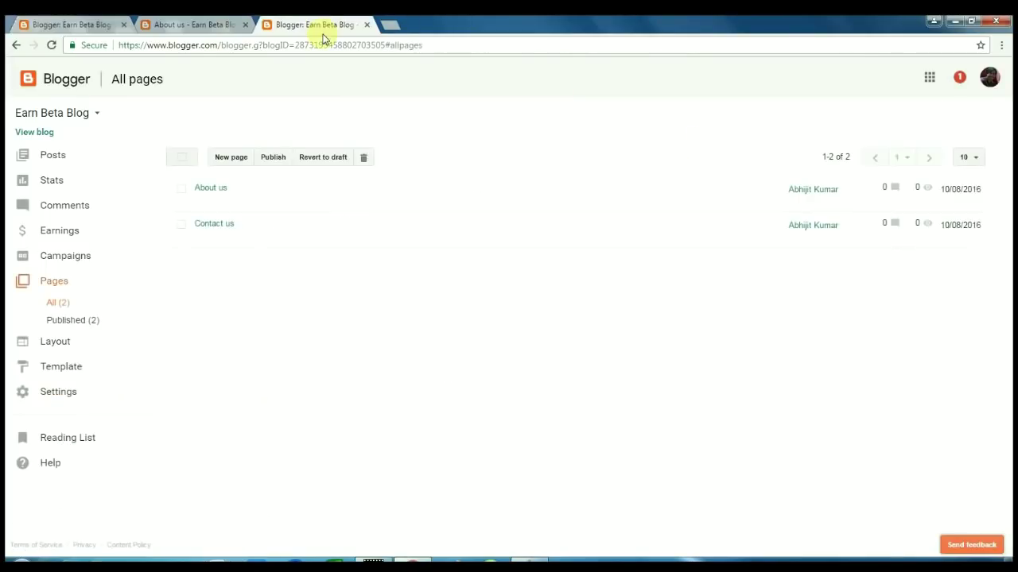
pyautogui.click(200, 22)
pyautogui.click(222, 45)
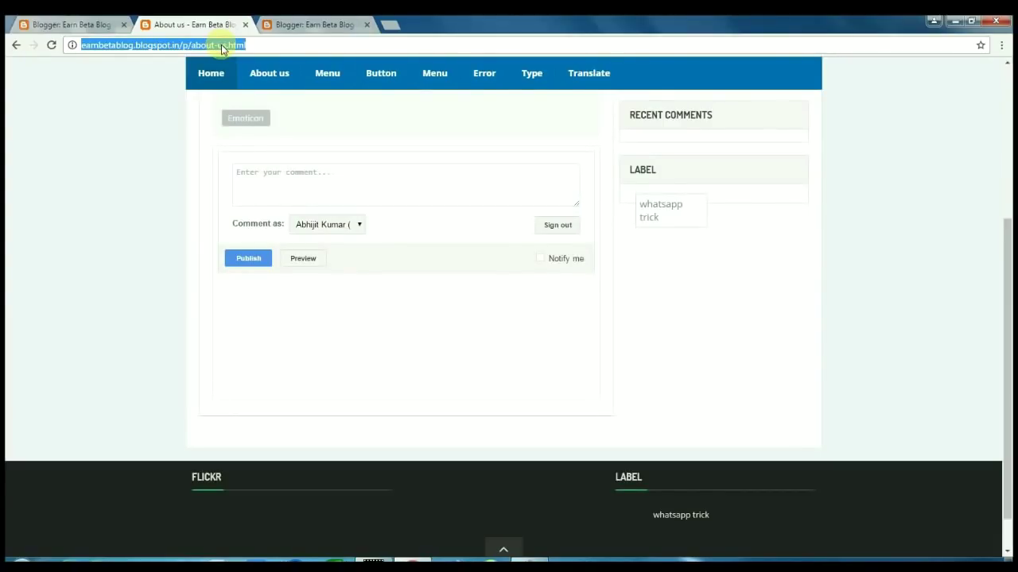
pyautogui.press('Return')
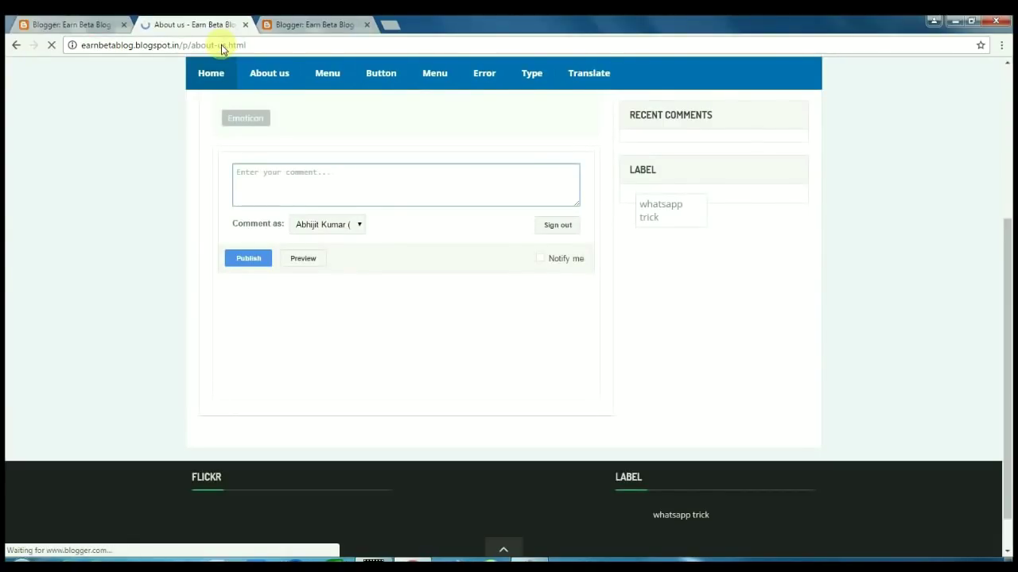